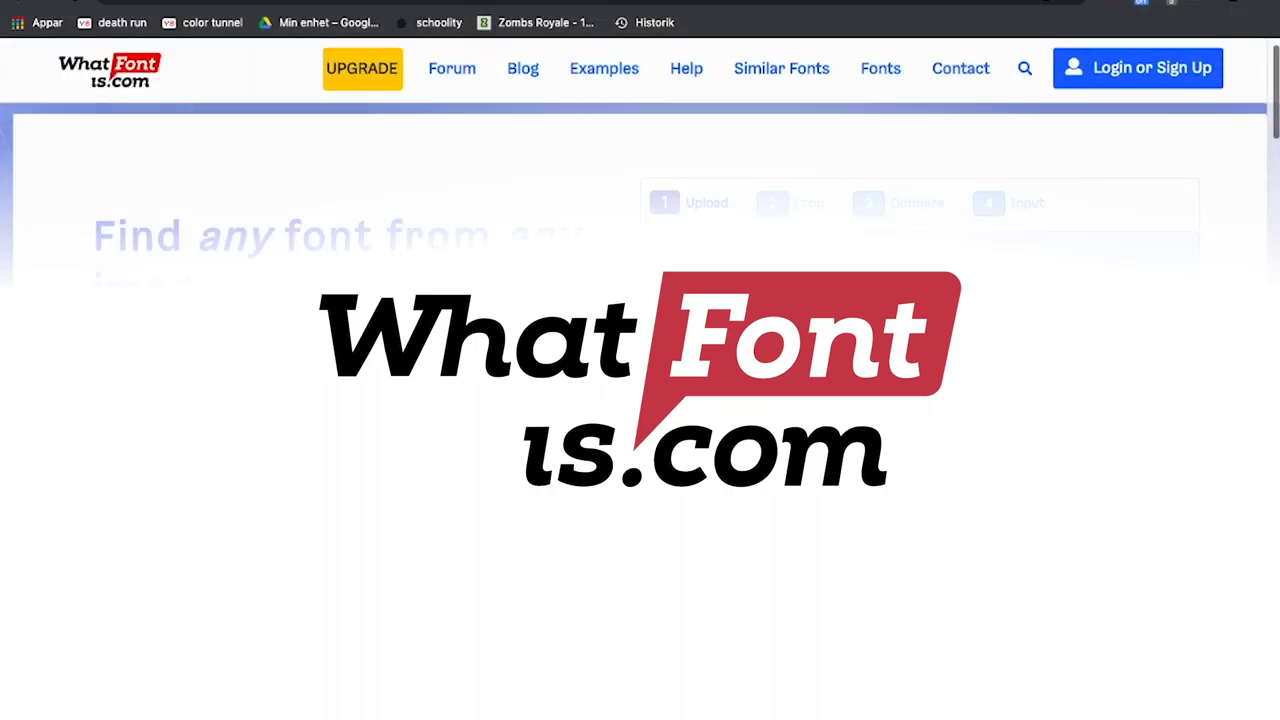
Create a new 1920×1080 document with a black background
scroll(640, 400, down, 5)
scroll(640, 400, down, 2)
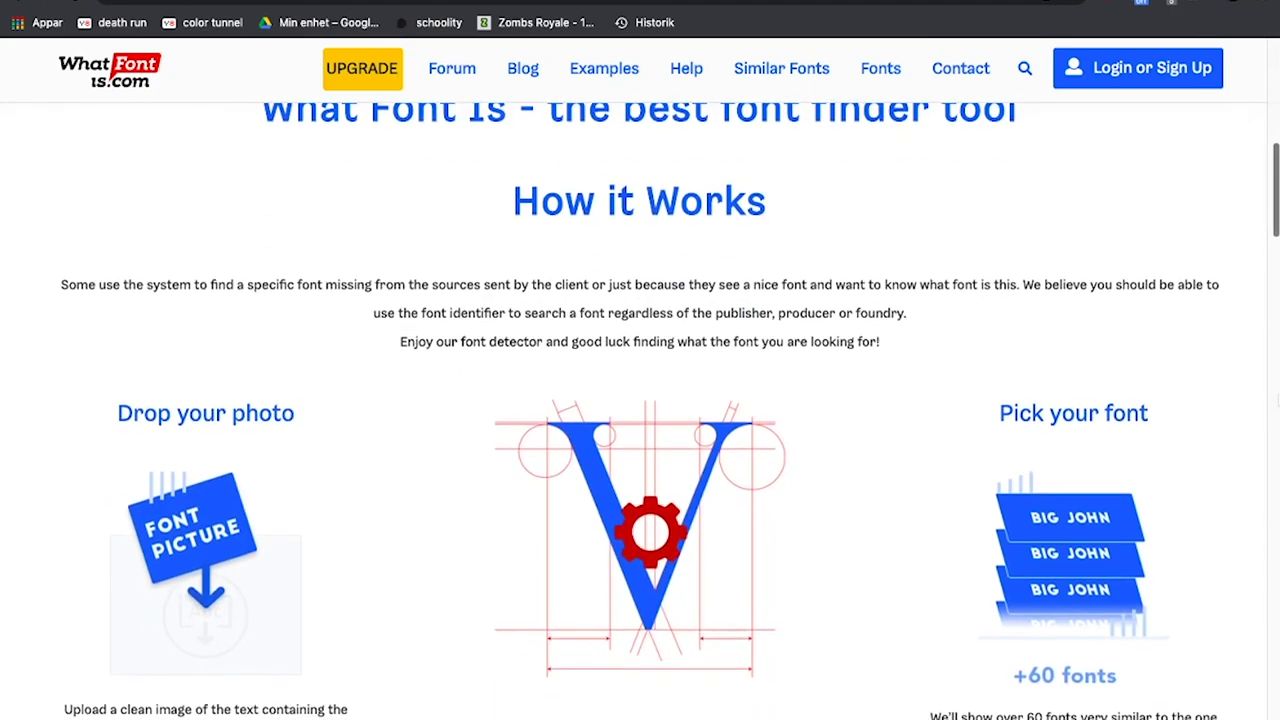
scroll(640, 400, down, 1)
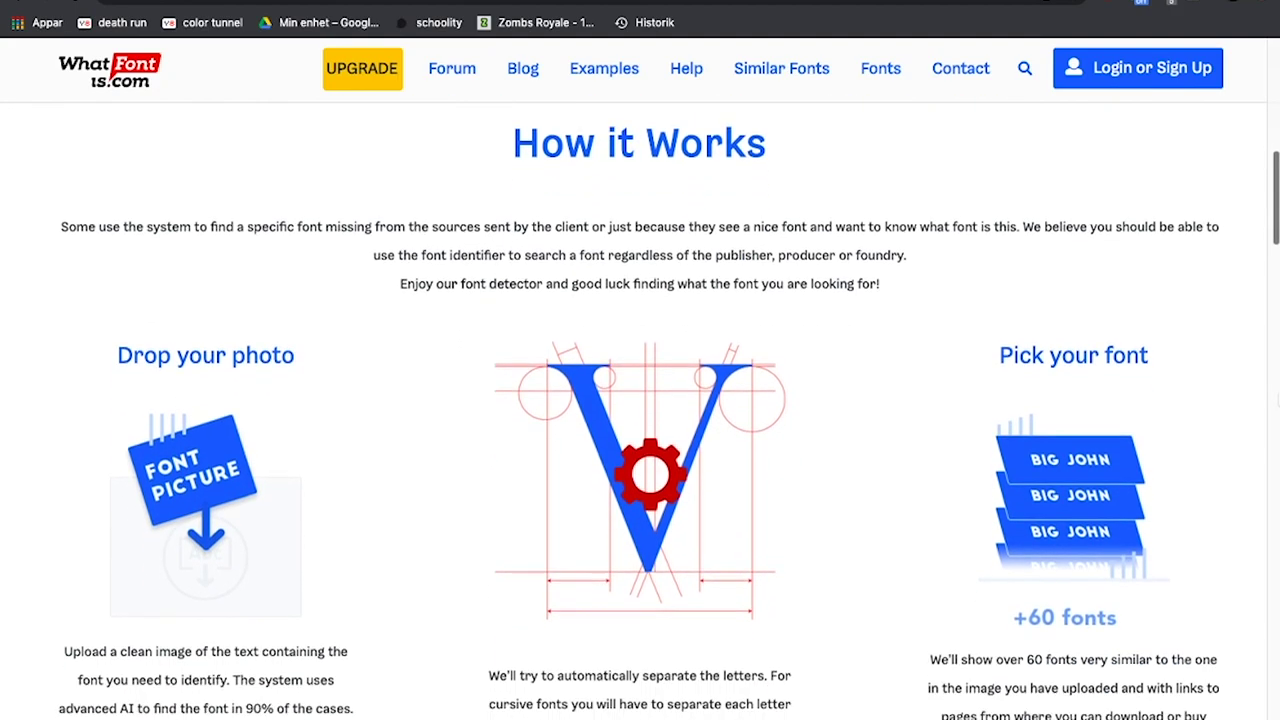
scroll(640, 400, down, 6)
scroll(640, 400, down, 3)
scroll(640, 400, down, 2)
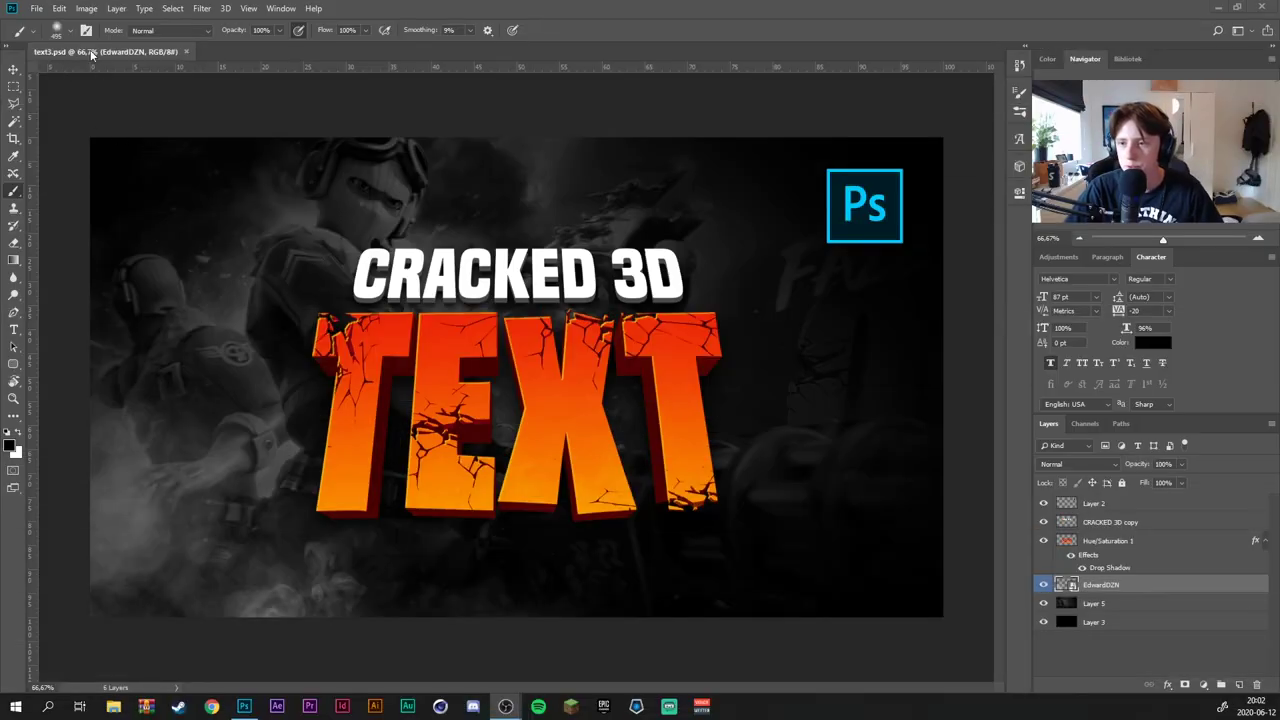
click(36, 8)
click(48, 24)
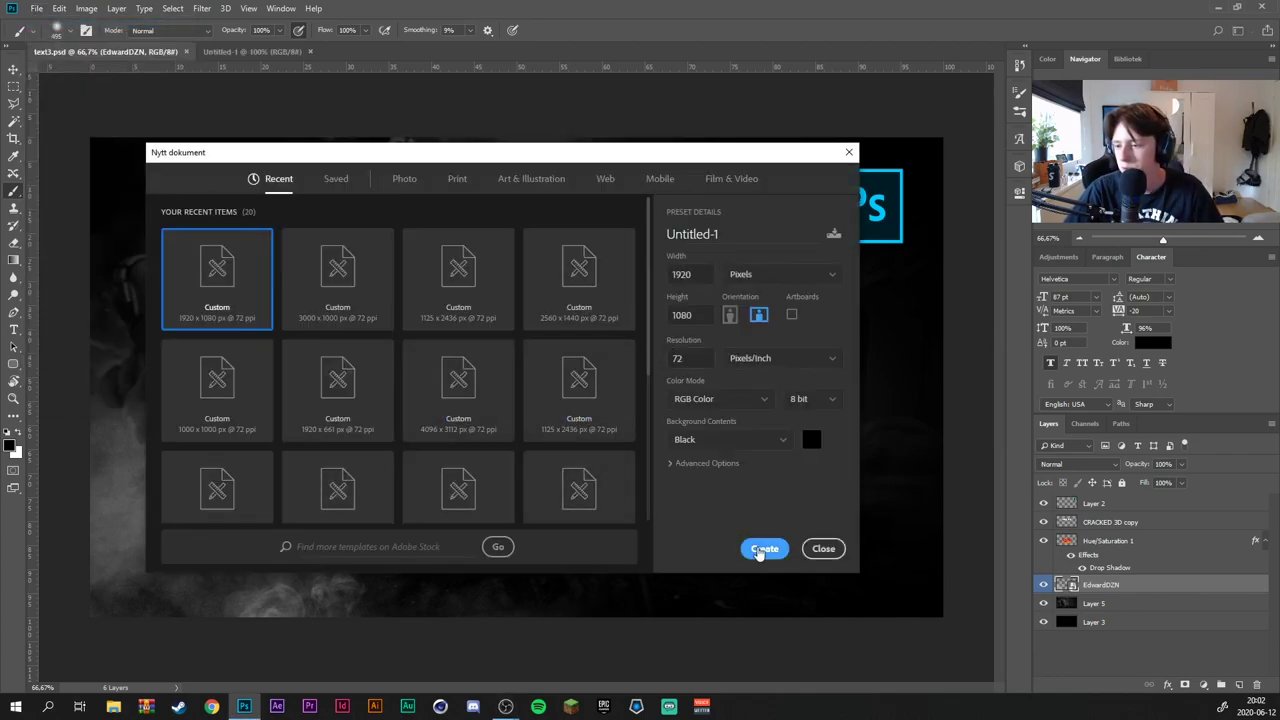
click(758, 546)
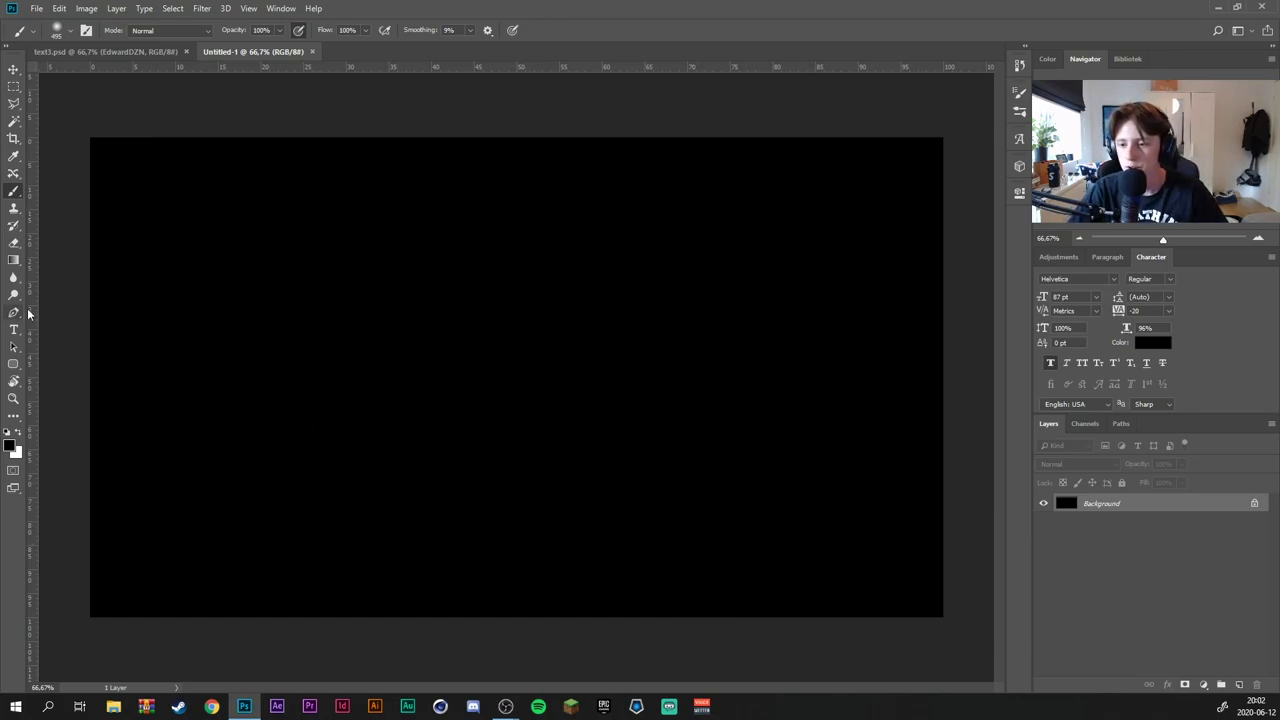
Type the word TEXT in Burbank Big Condensed Black and colour it white (ffffff)
click(14, 327)
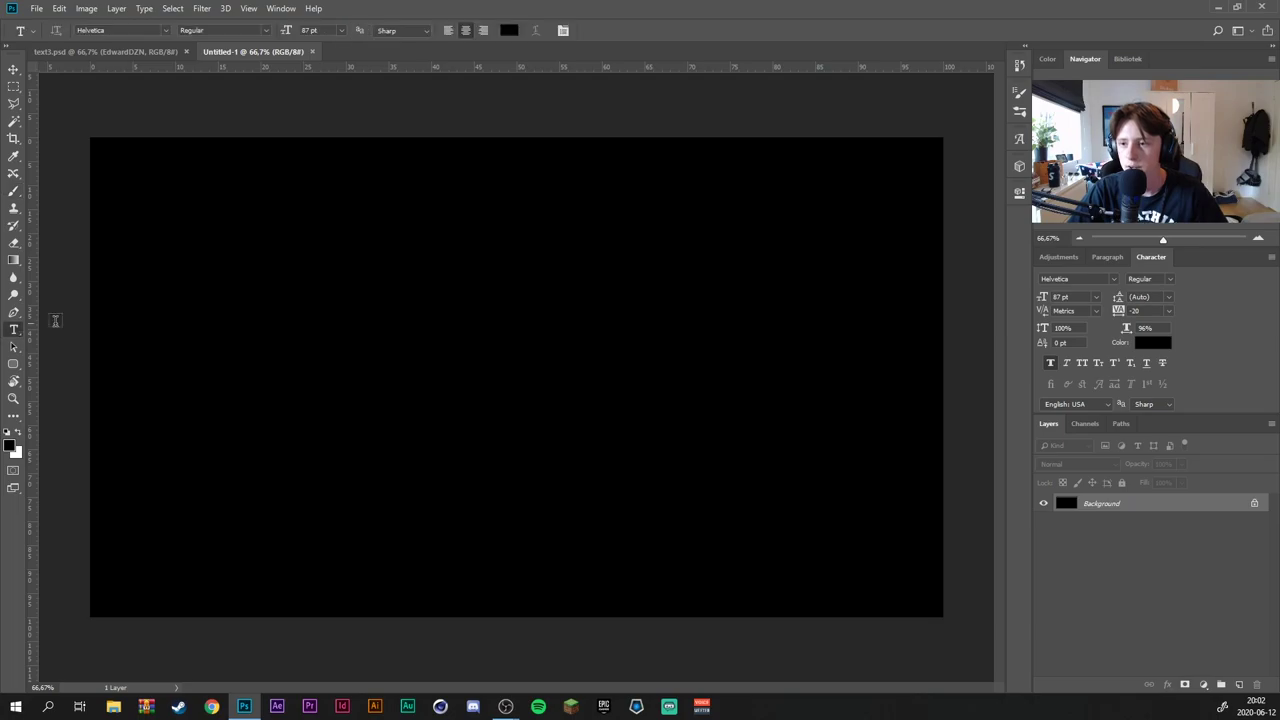
click(168, 31)
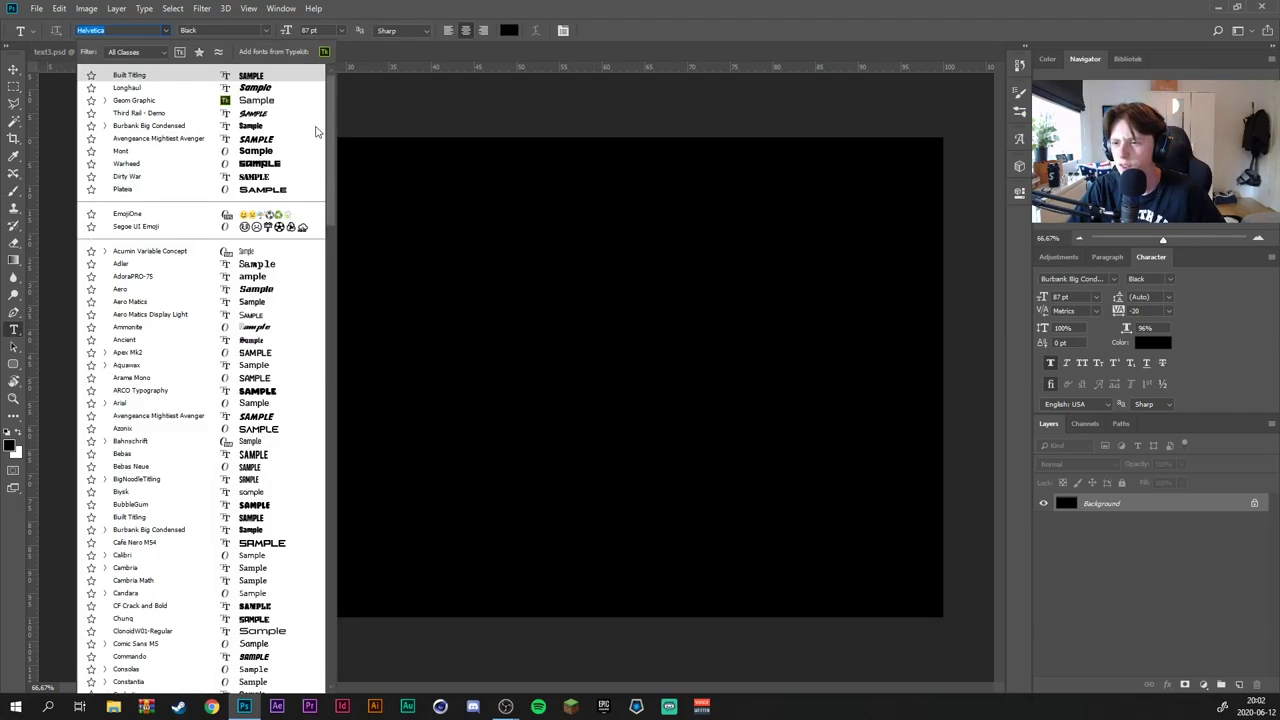
click(260, 126)
click(411, 437)
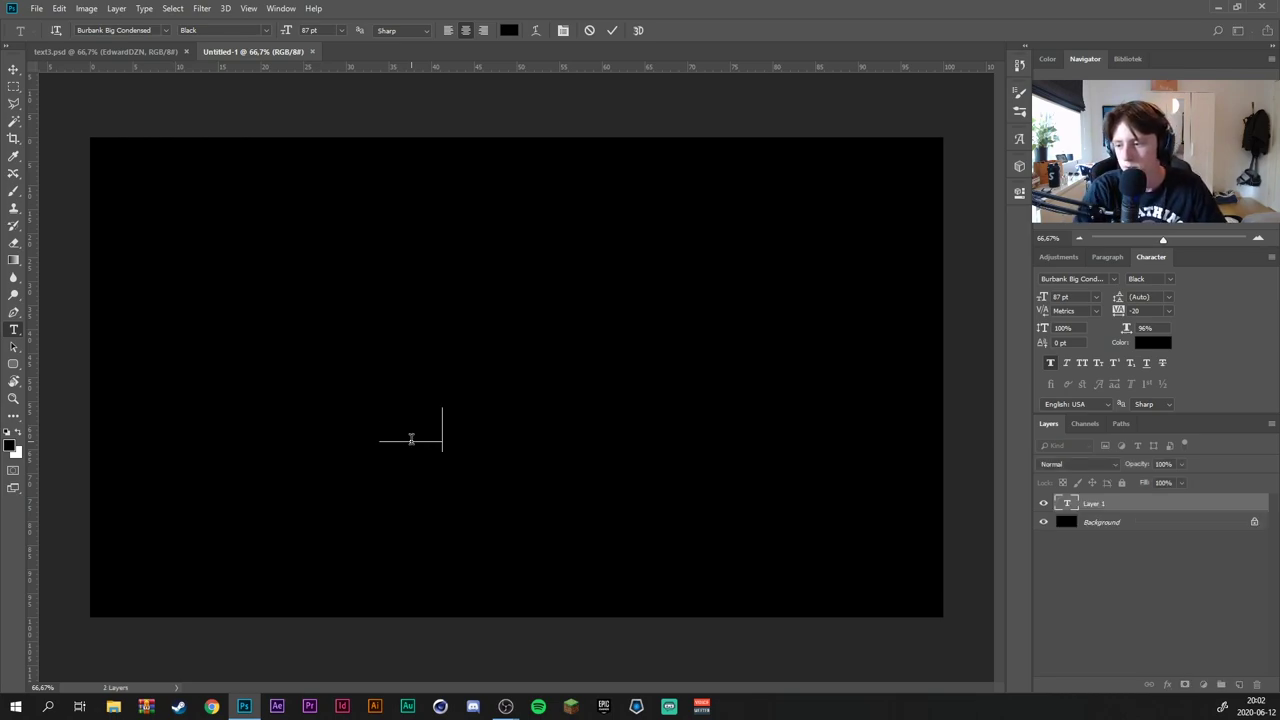
double_click(411, 429)
click(509, 30)
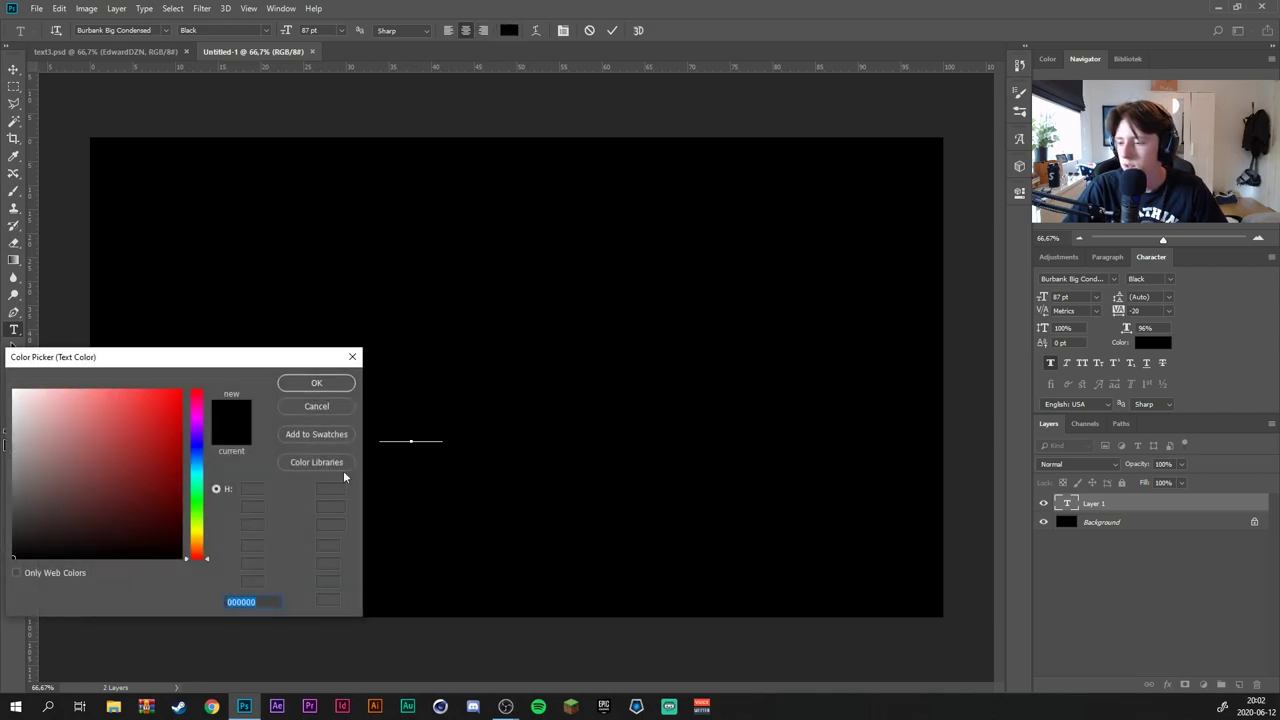
text(ffffff)
click(314, 380)
click(612, 30)
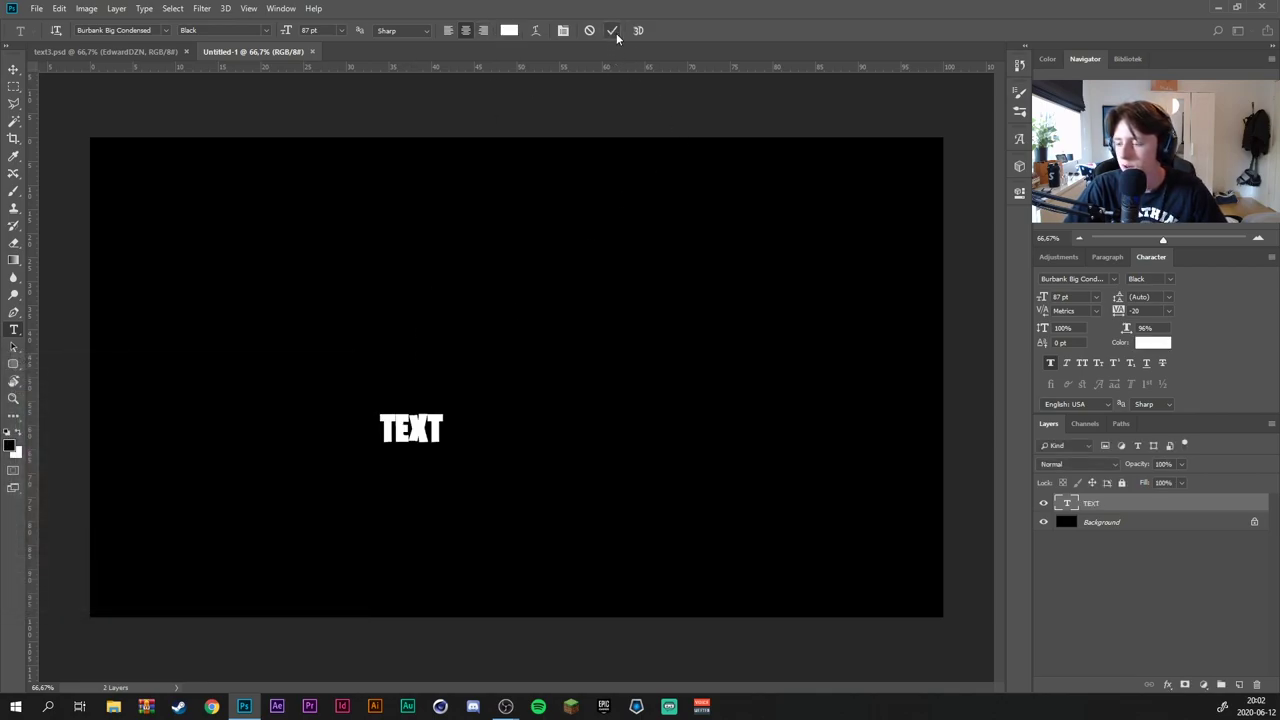
Scale TEXT up greatly, centre it on the canvas, and rasterize the type layer
key(ctrl+t)
drag(443, 408, 750, 350)
drag(598, 353, 586, 383)
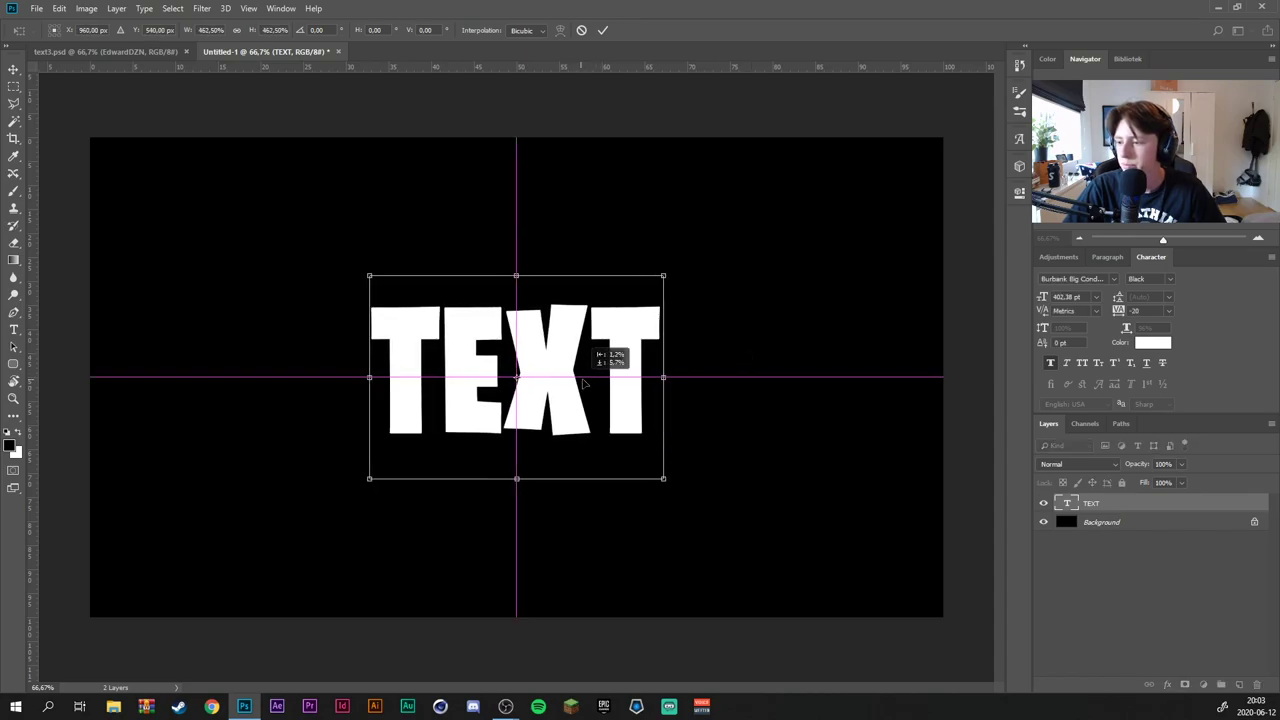
click(602, 30)
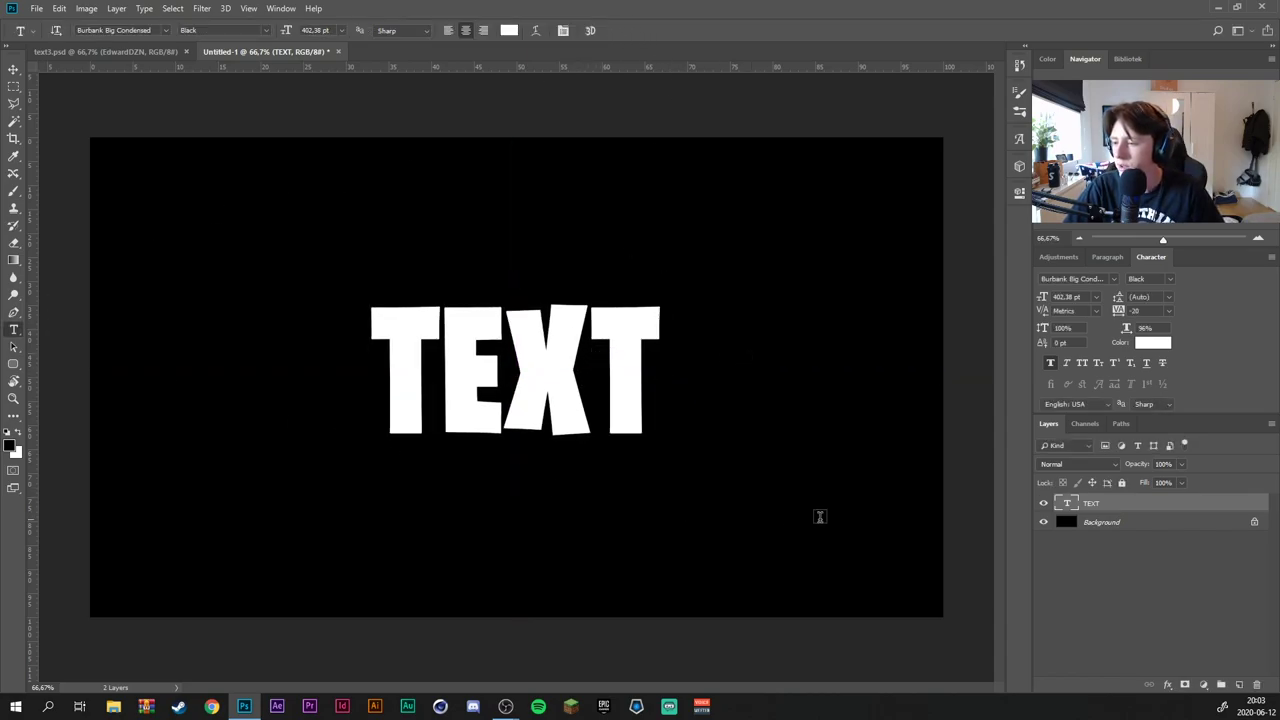
right_click(1112, 509)
click(990, 300)
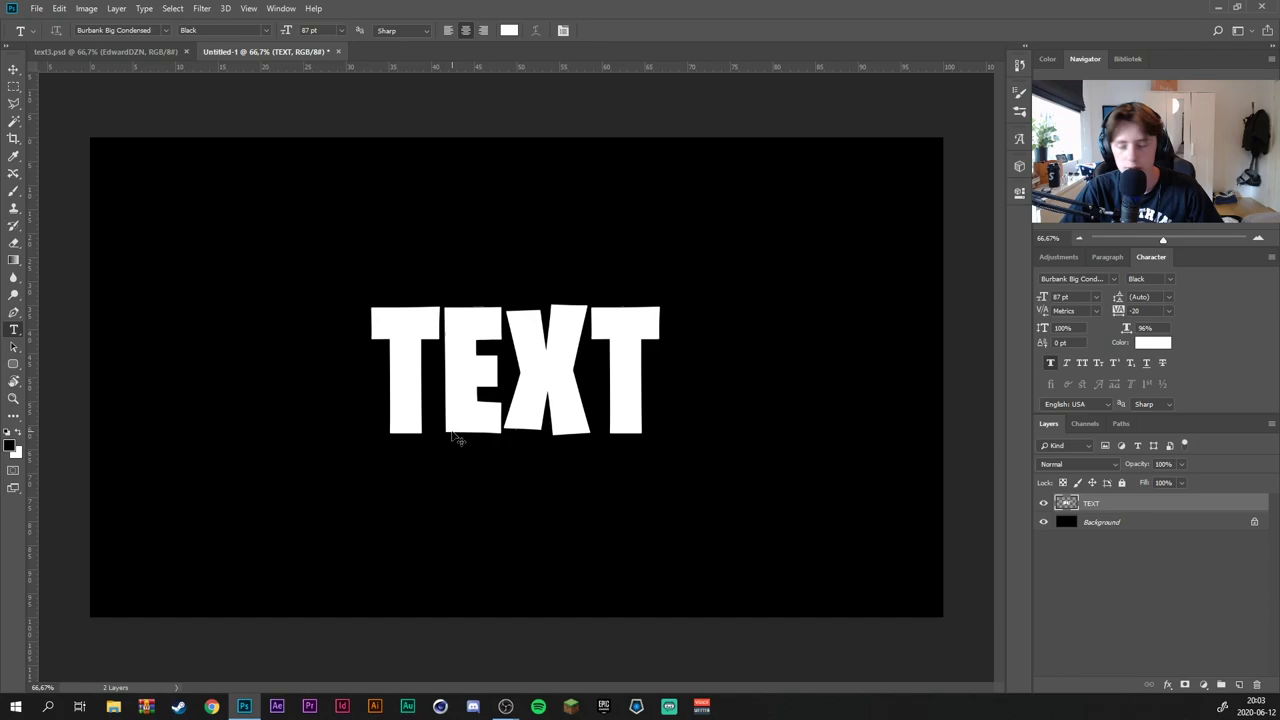
Try a perspective transform on the text, then cancel it with Esc
key(ctrl+t)
right_click(560, 377)
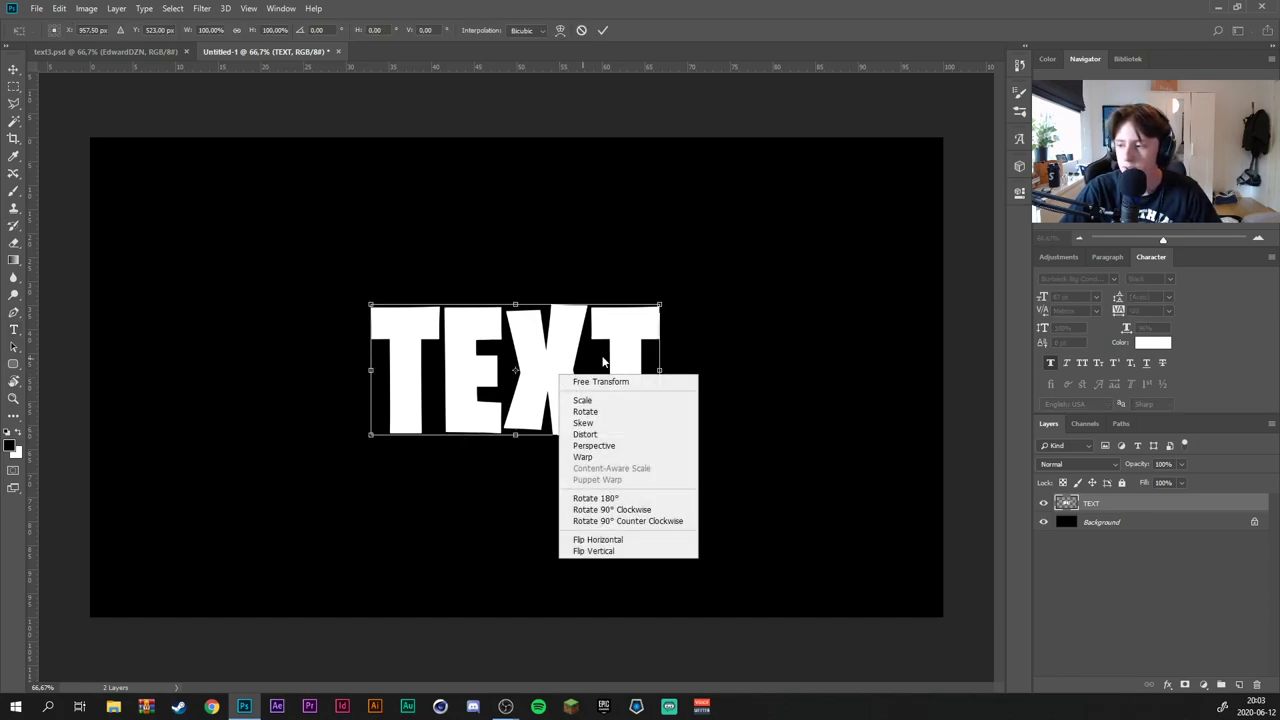
click(660, 451)
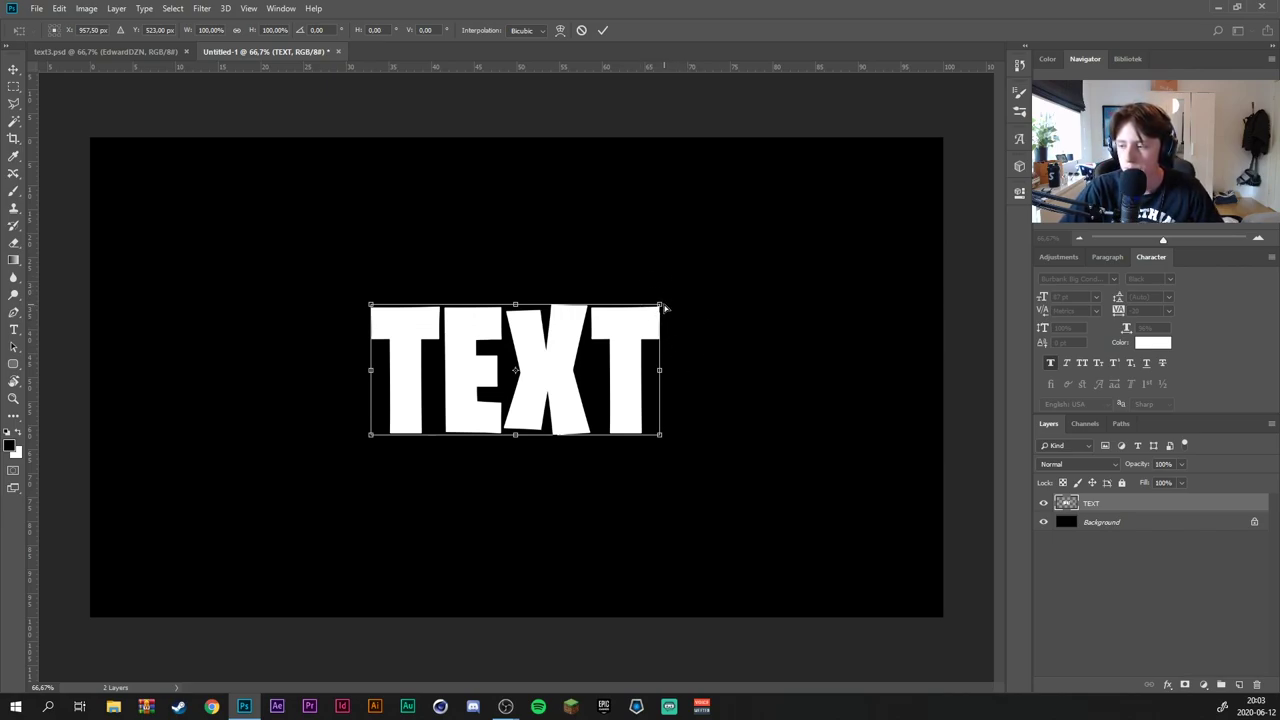
drag(664, 308, 647, 306)
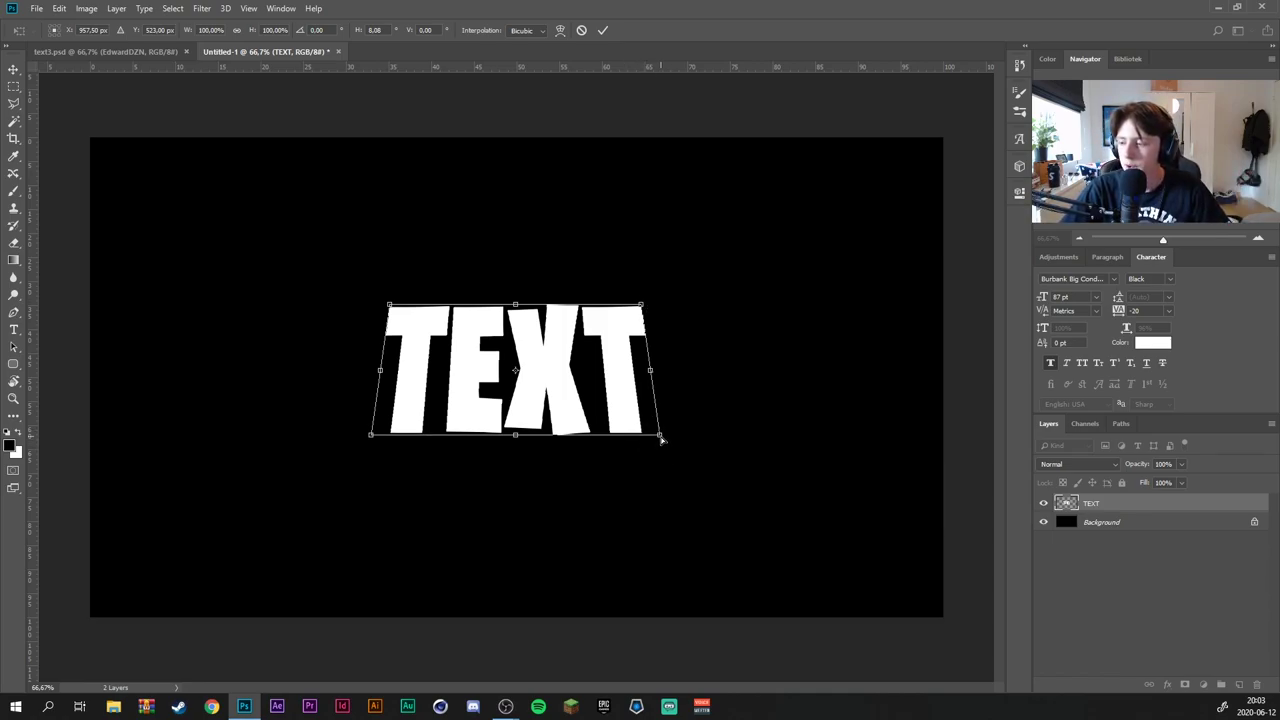
drag(660, 437, 666, 438)
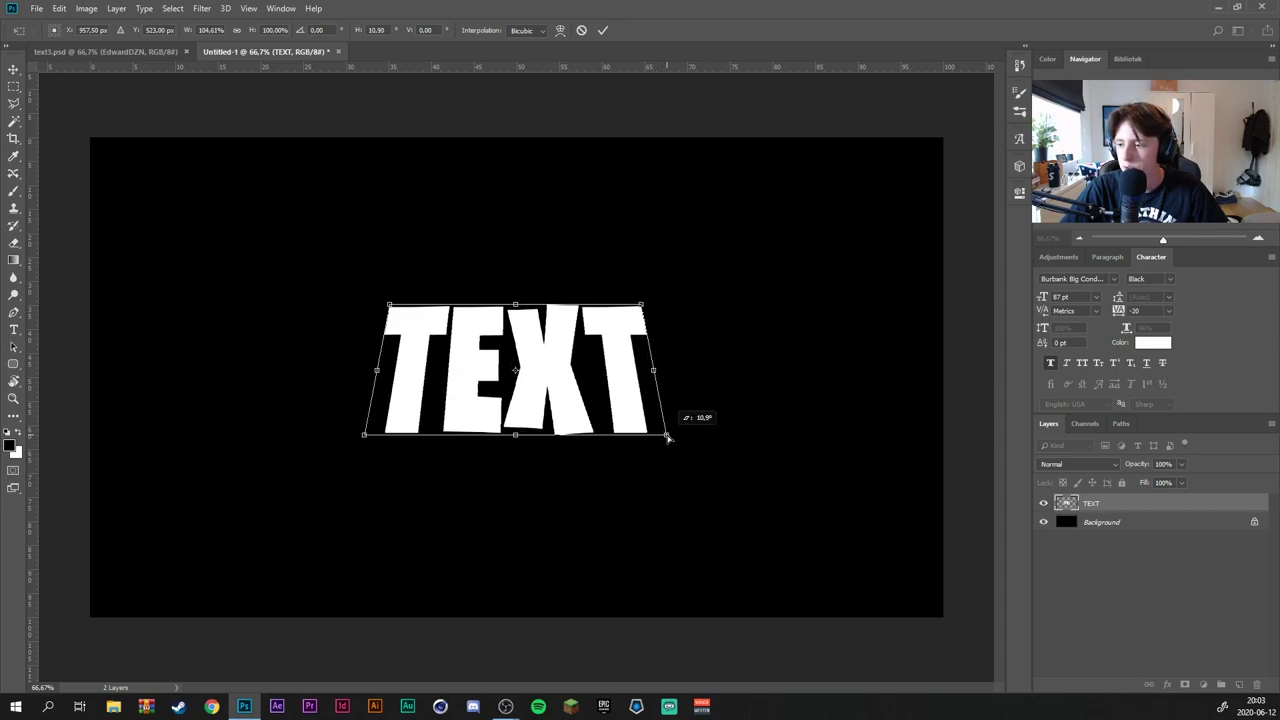
key(Escape)
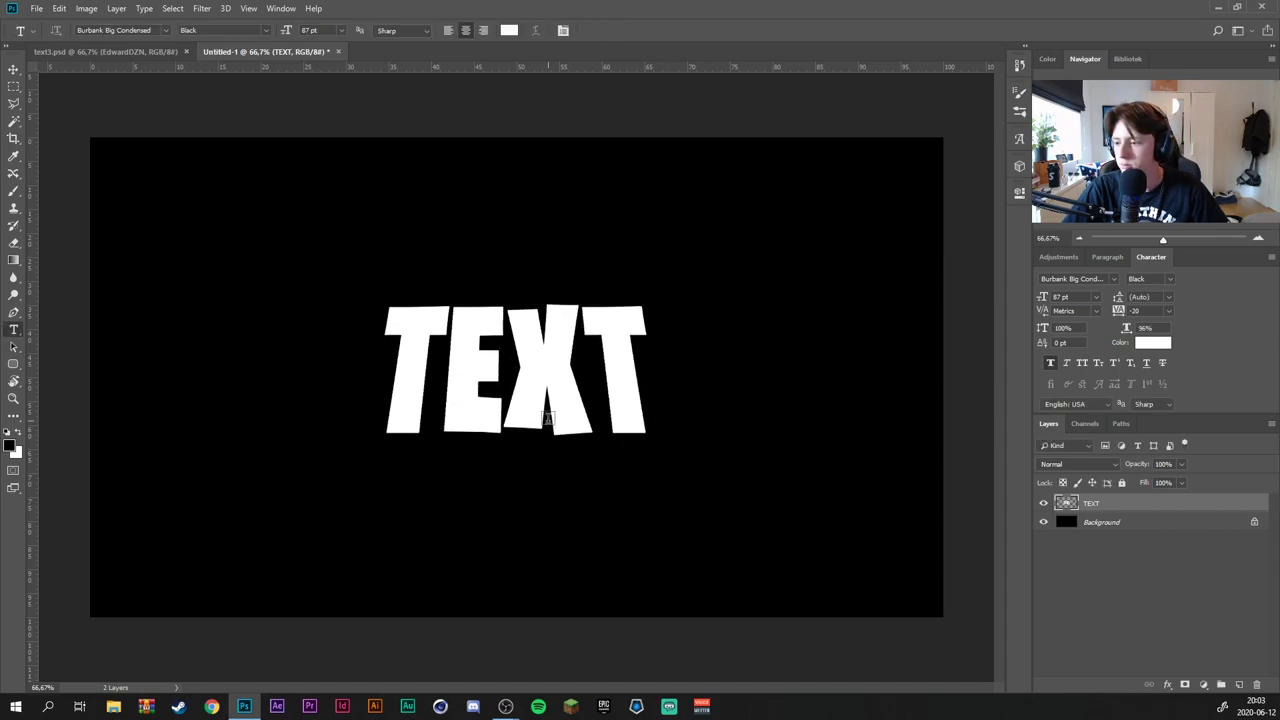
key(v)
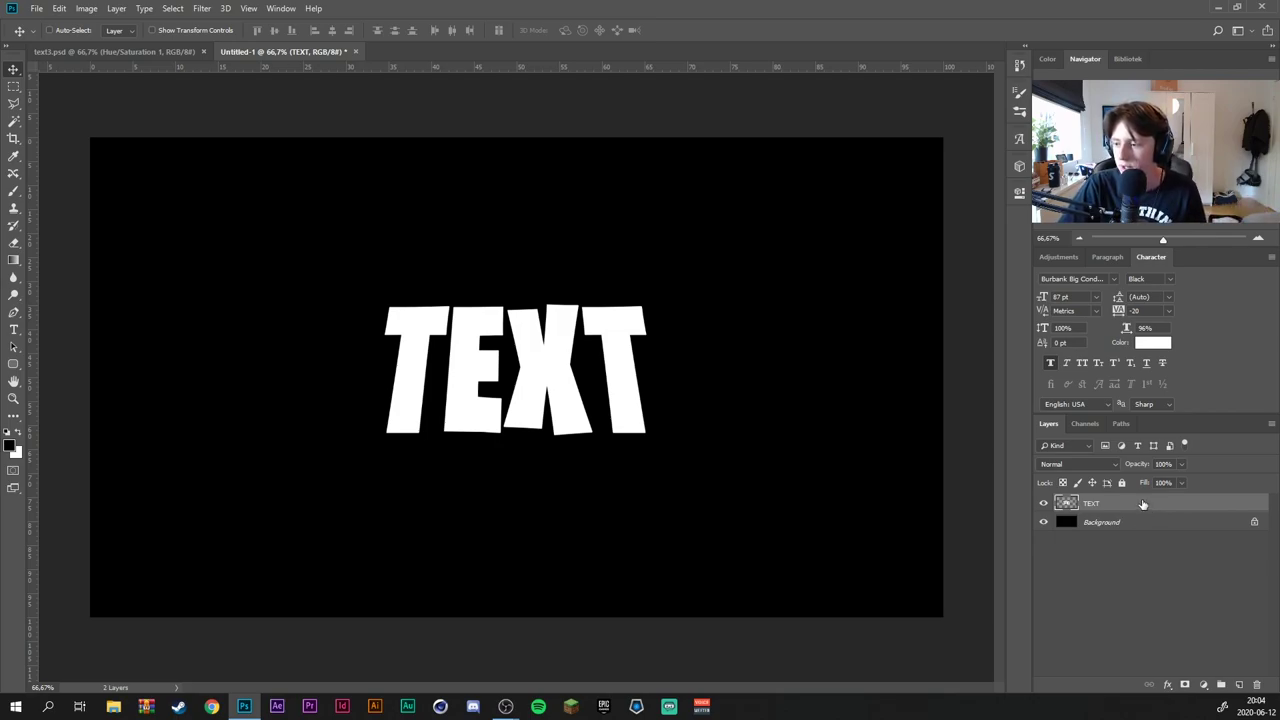
Add a Gradient Overlay to the TEXT layer using the orange gradient preset
double_click(1143, 503)
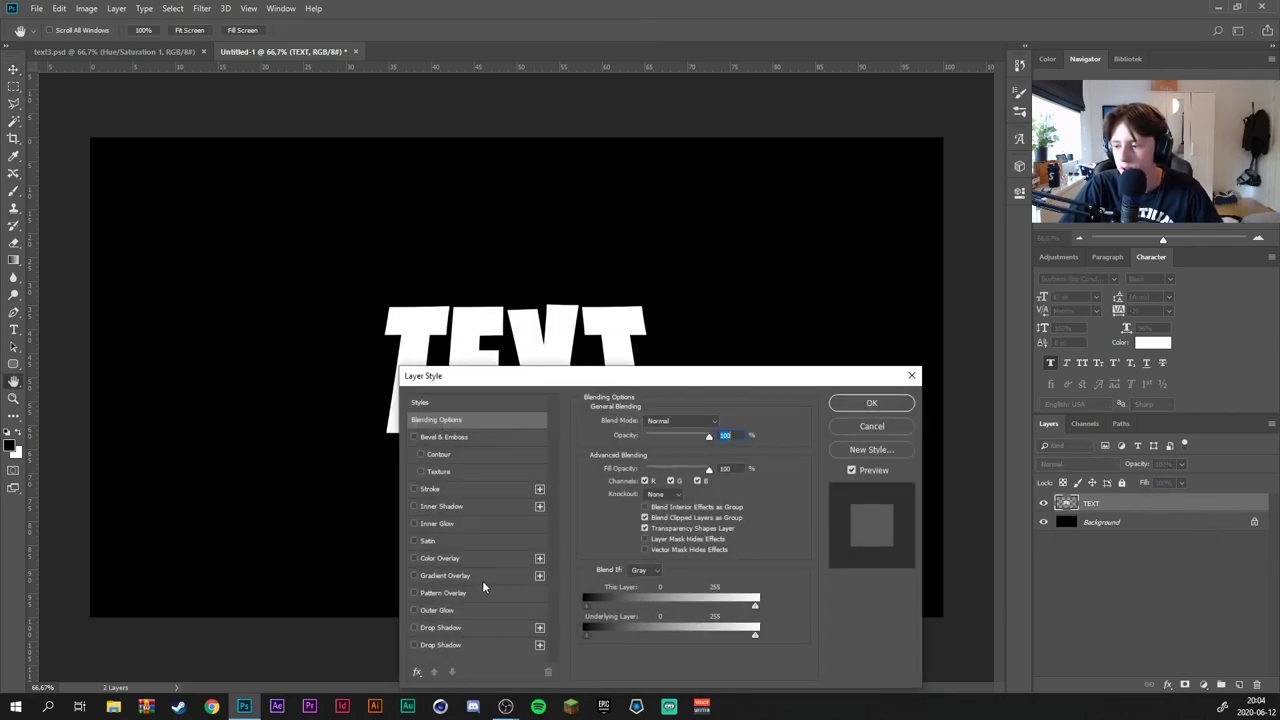
click(482, 577)
click(655, 453)
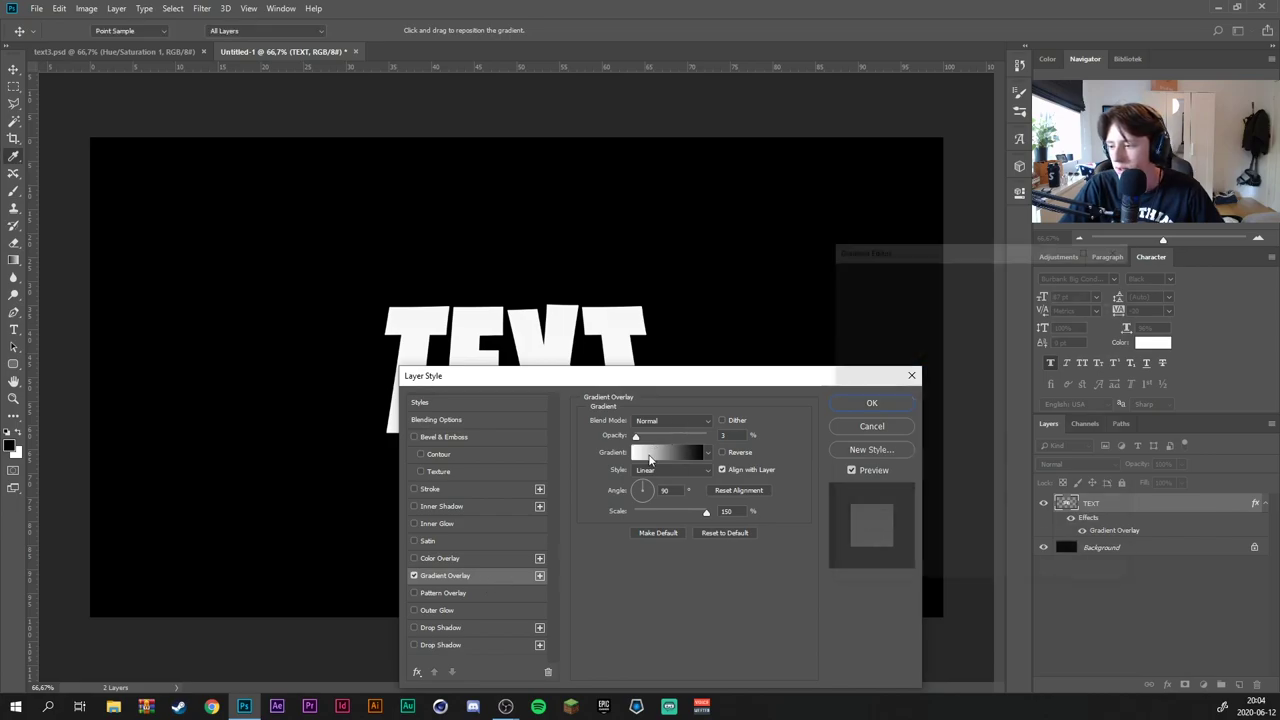
scroll(975, 350, down, 2)
scroll(974, 347, down, 3)
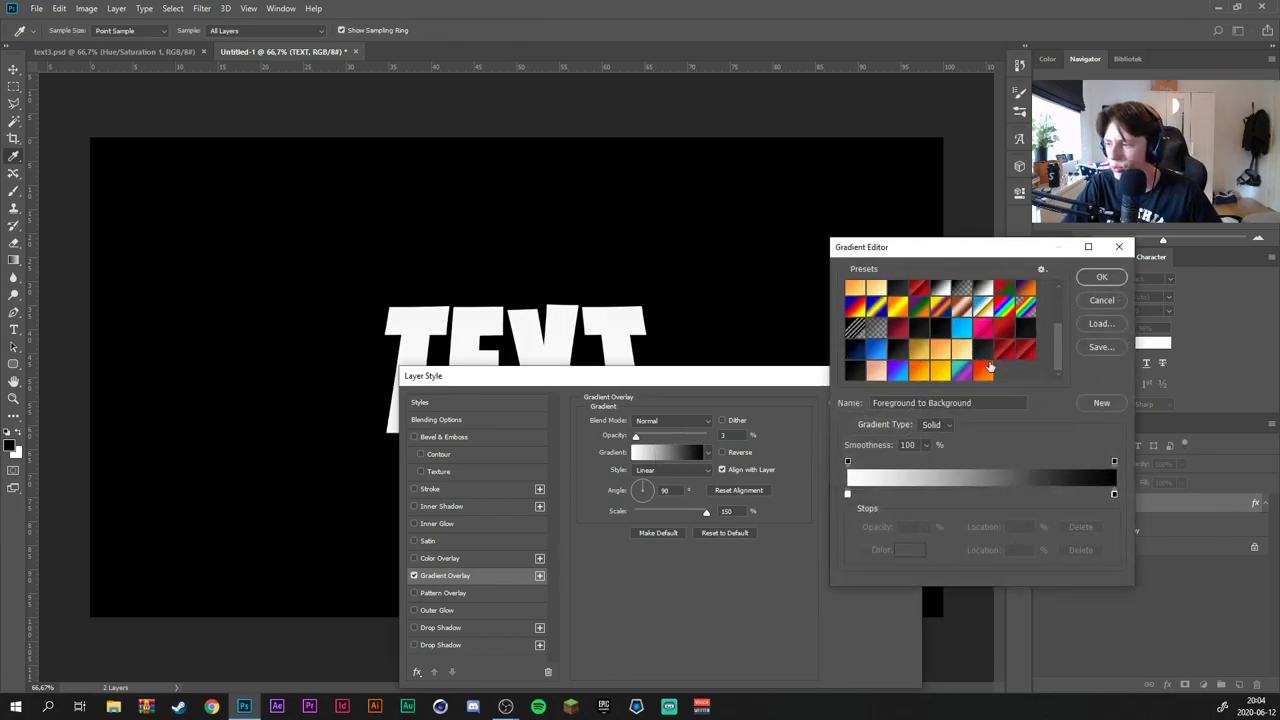
click(987, 372)
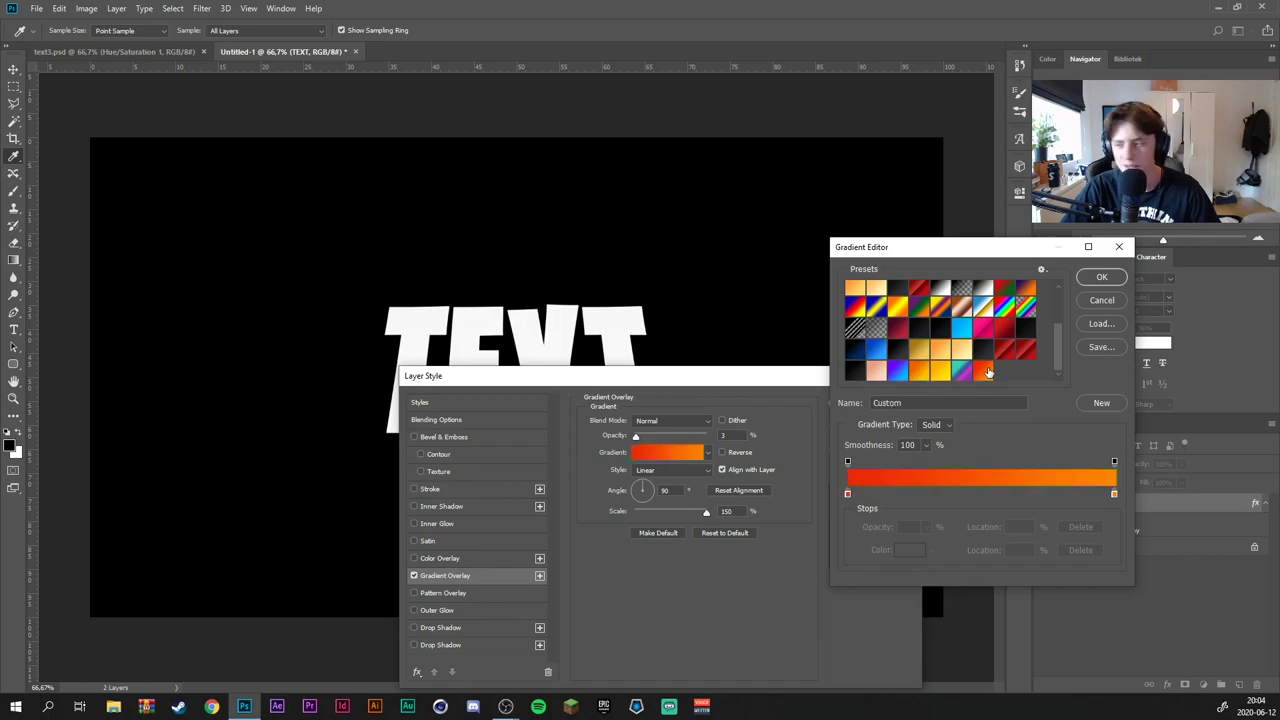
click(1114, 284)
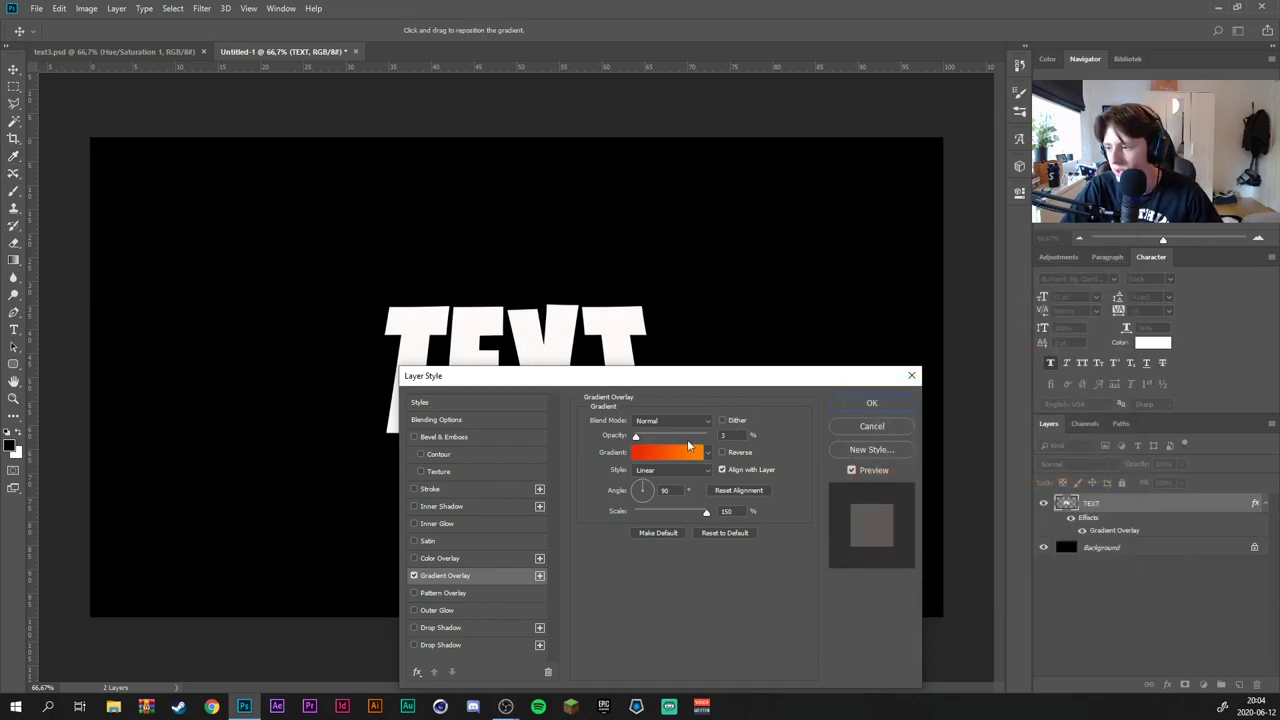
Set the gradient overlay to full opacity, flip its angle, and apply it
click(706, 437)
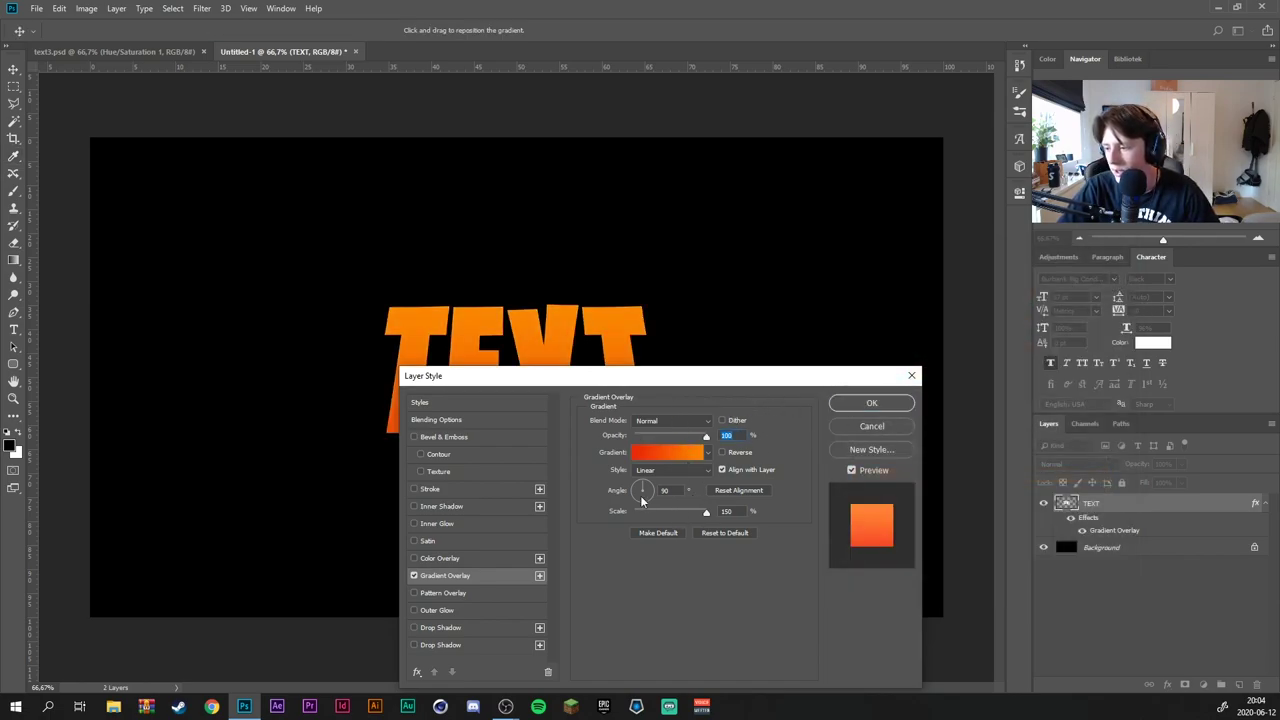
drag(642, 502, 642, 544)
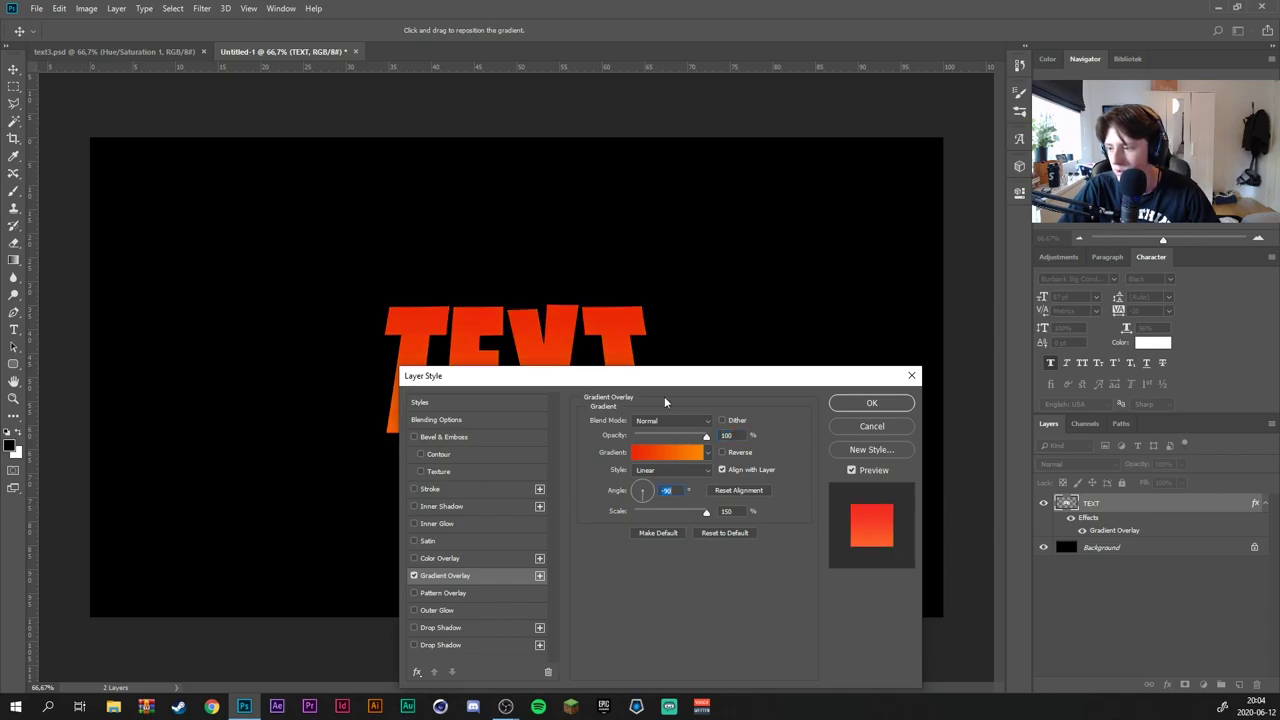
drag(650, 386, 665, 434)
click(682, 500)
click(1115, 281)
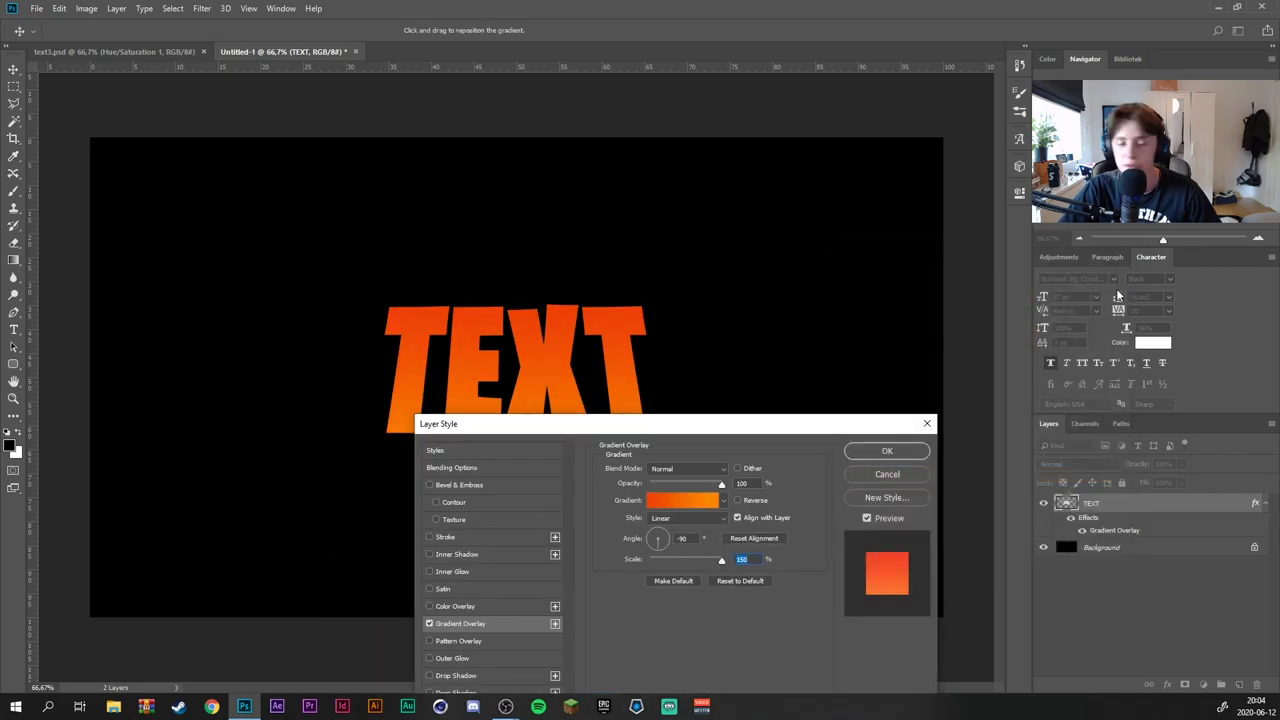
click(912, 454)
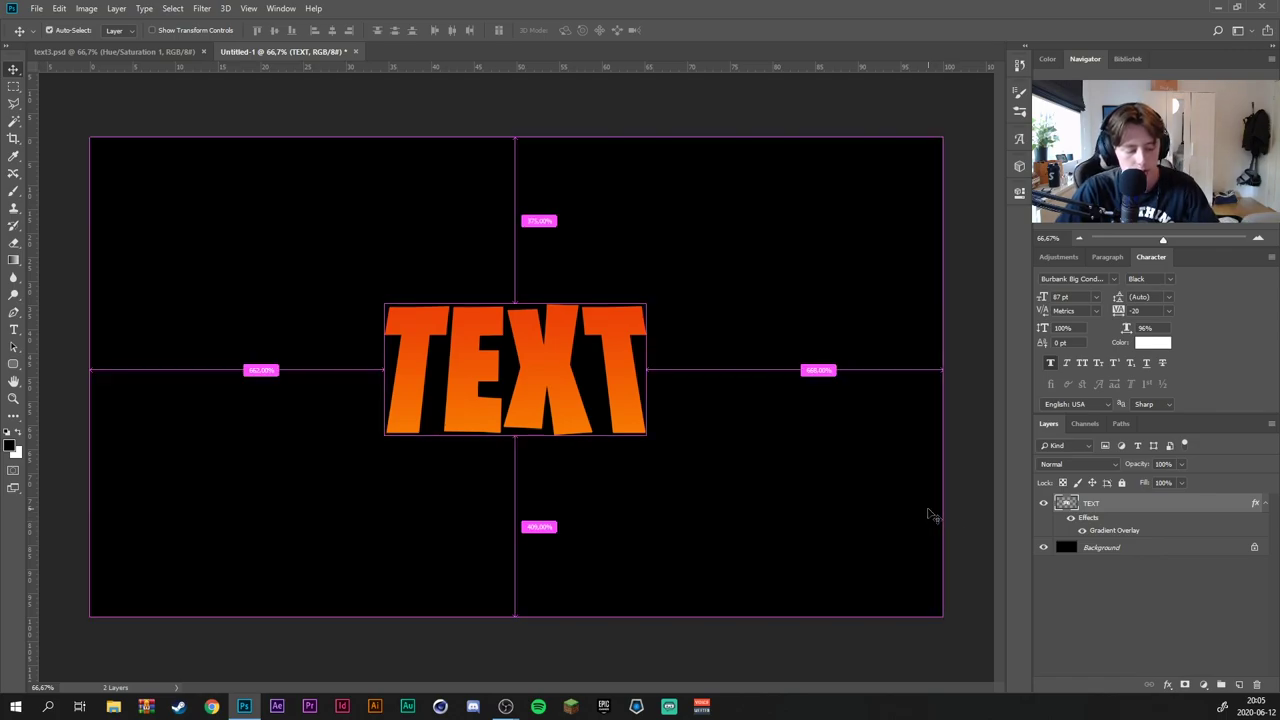
Duplicate TEXT, rasterize the copy's layer style, and move the copy below the original
key(ctrl+j)
click(1121, 557)
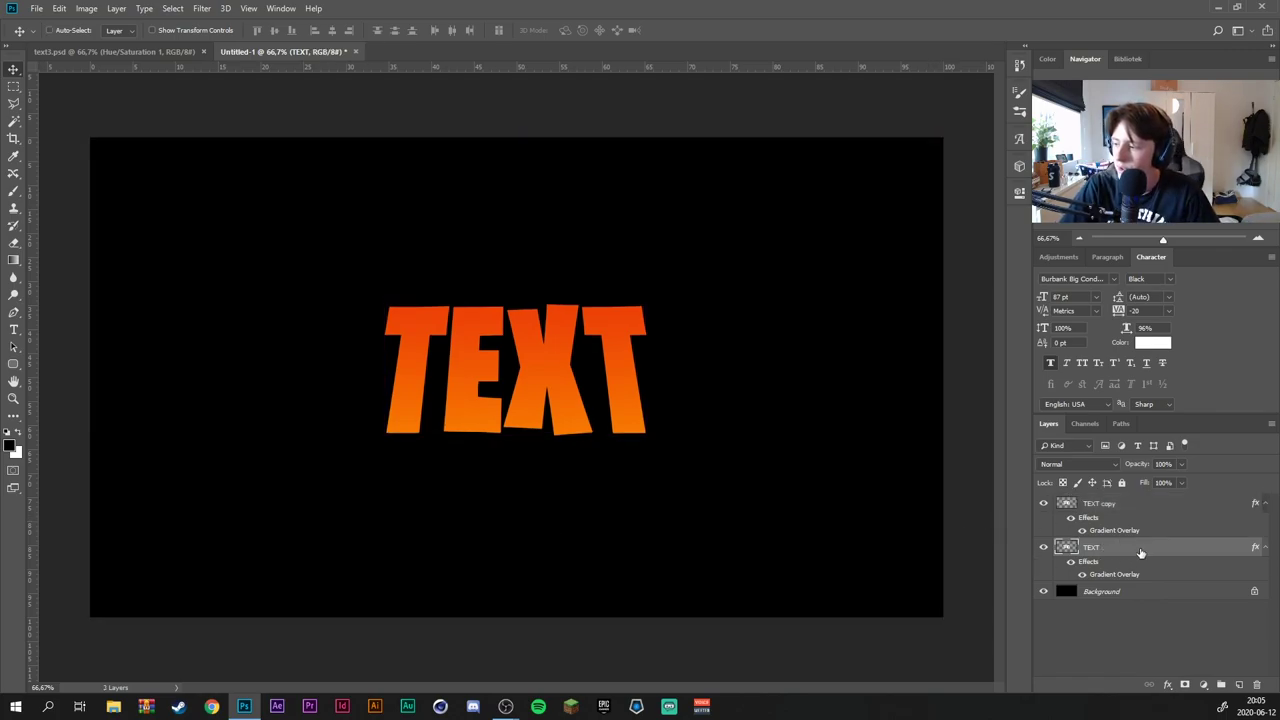
click(1150, 505)
right_click(1155, 503)
click(1069, 345)
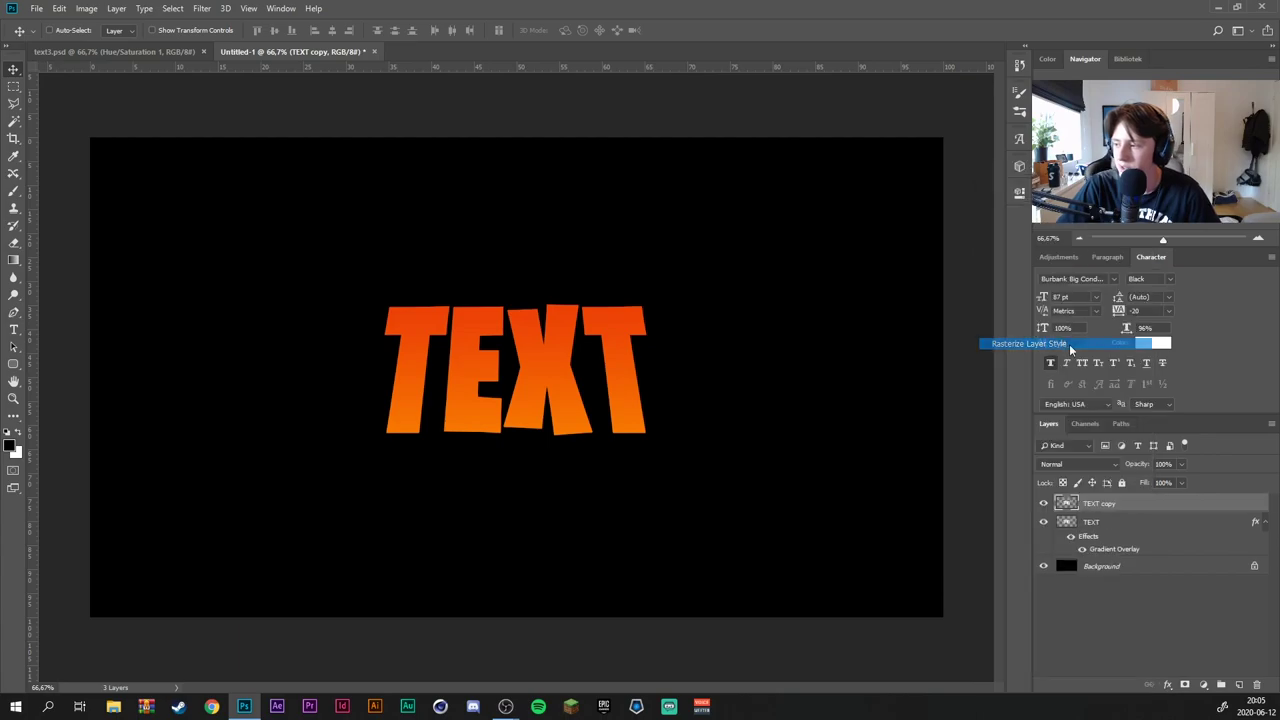
drag(1140, 508, 1146, 553)
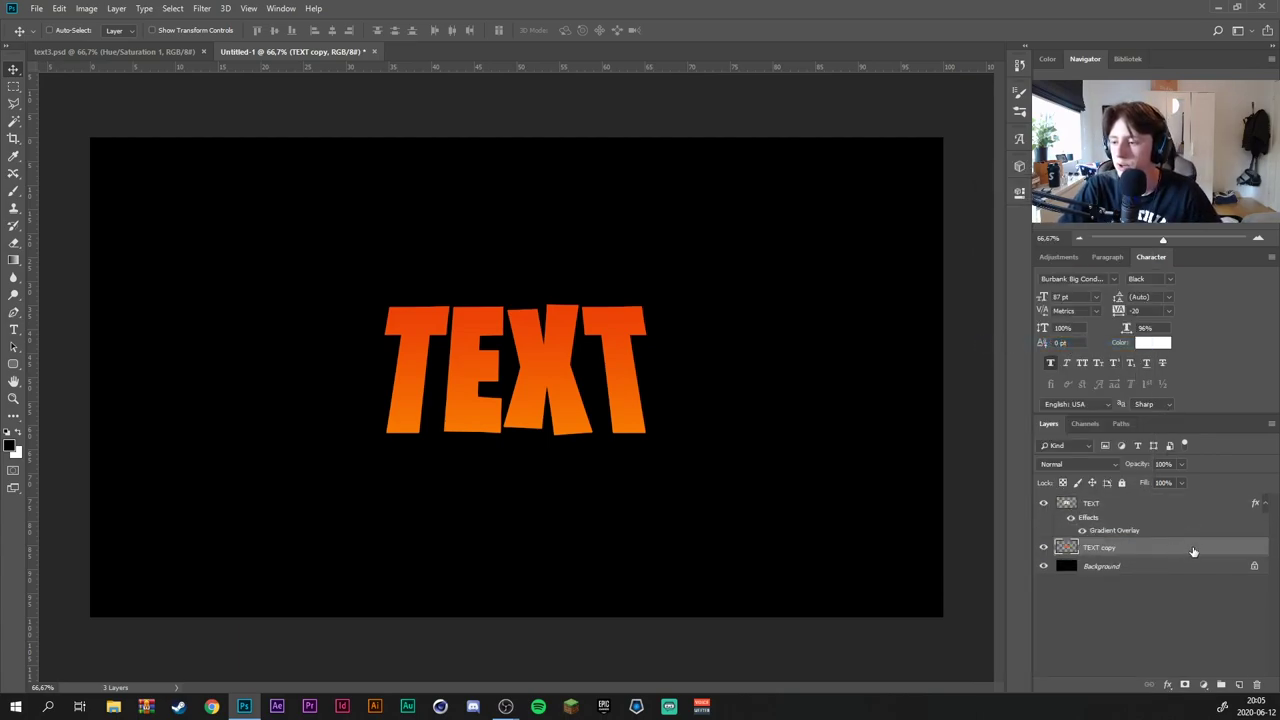
Give the TEXT copy layer a dark red Color Overlay
double_click(1192, 551)
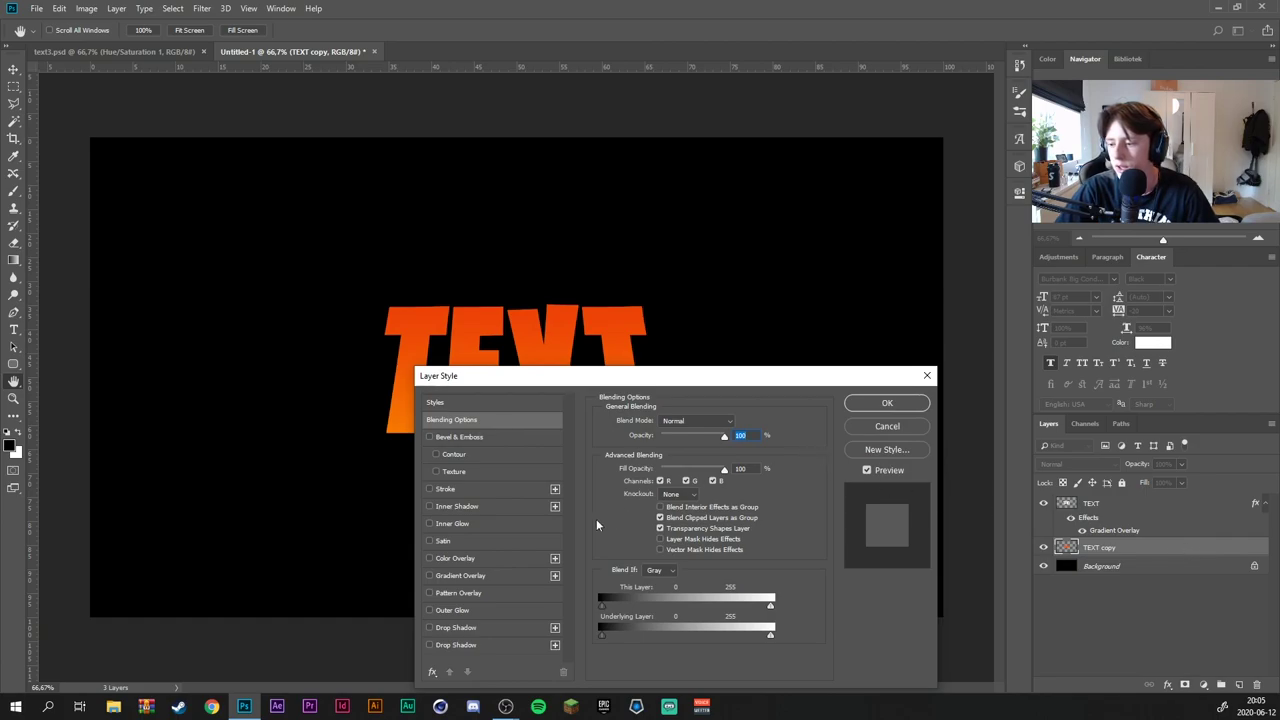
click(490, 557)
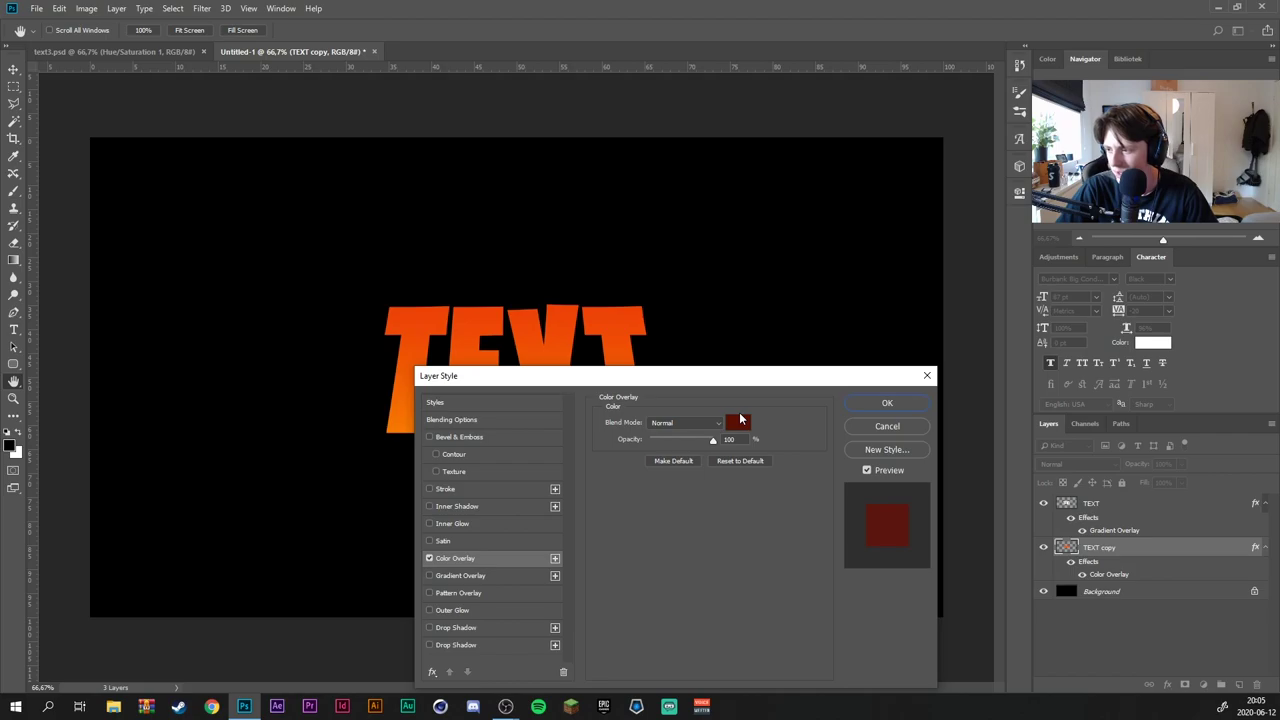
click(742, 422)
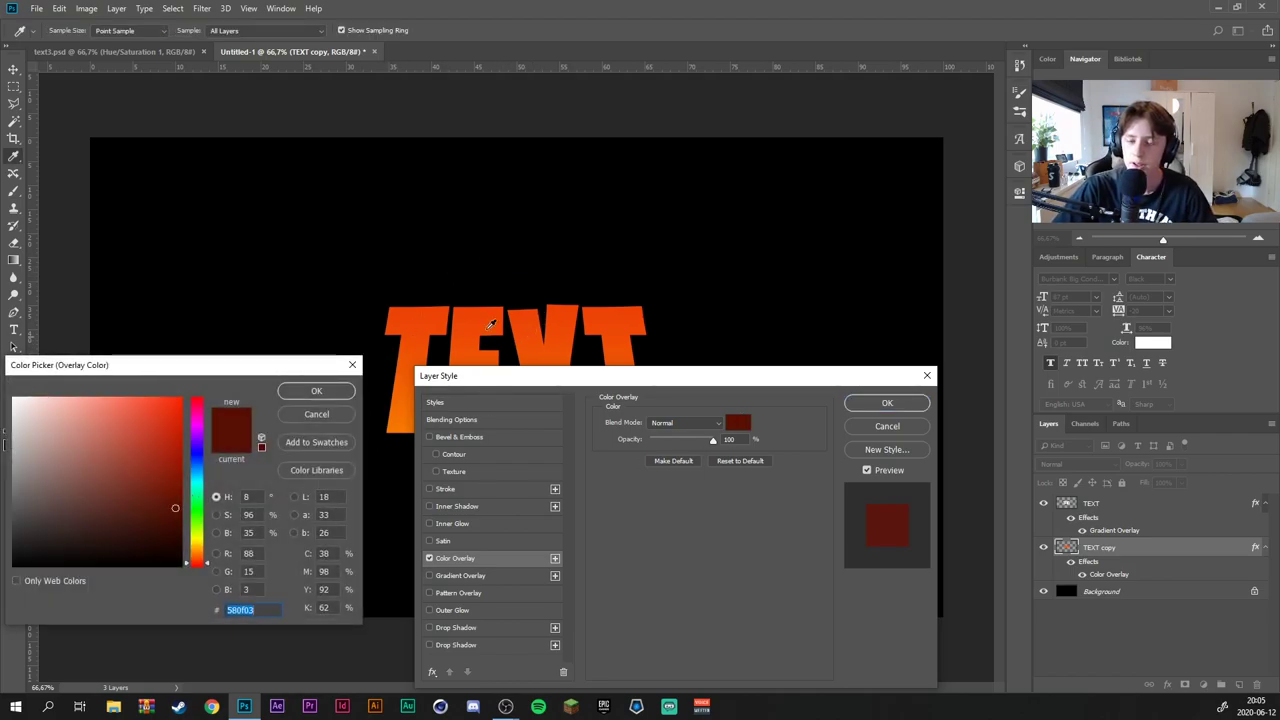
click(316, 390)
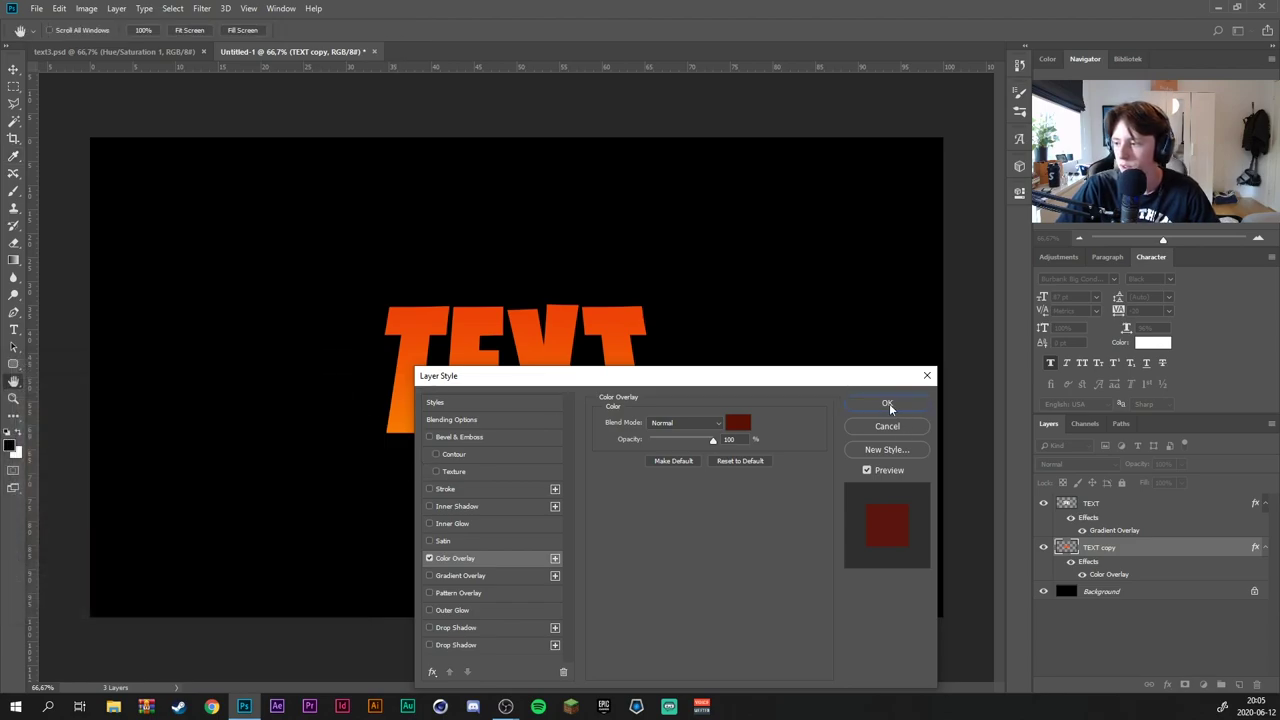
click(887, 402)
key(ctrl)
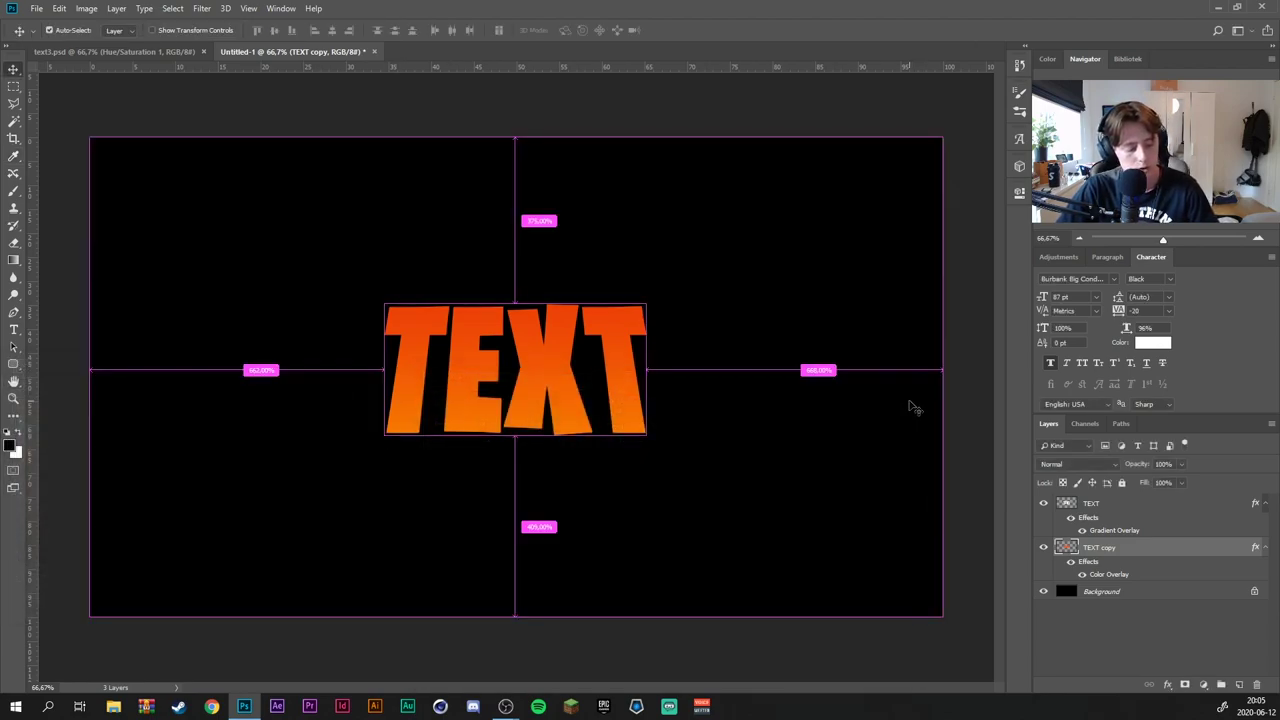
Shrink the TEXT copy to about 87% and shift it slightly right
key(ctrl+t)
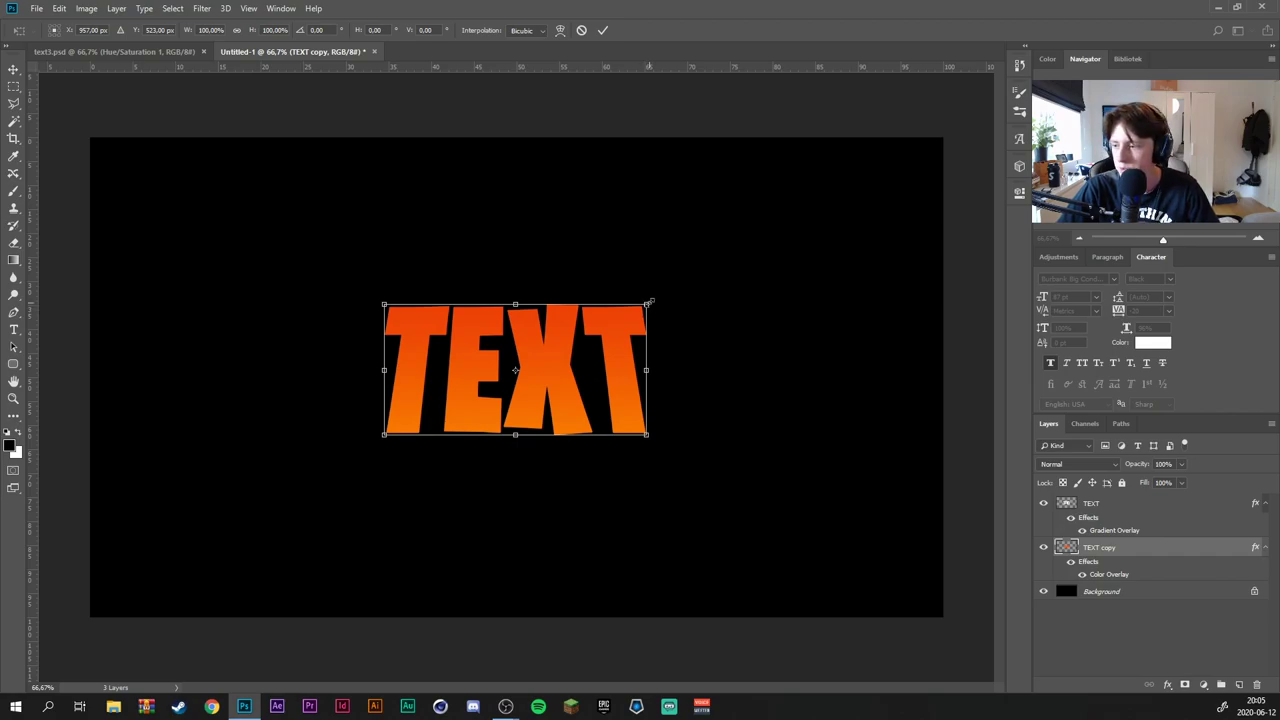
drag(649, 302, 611, 322)
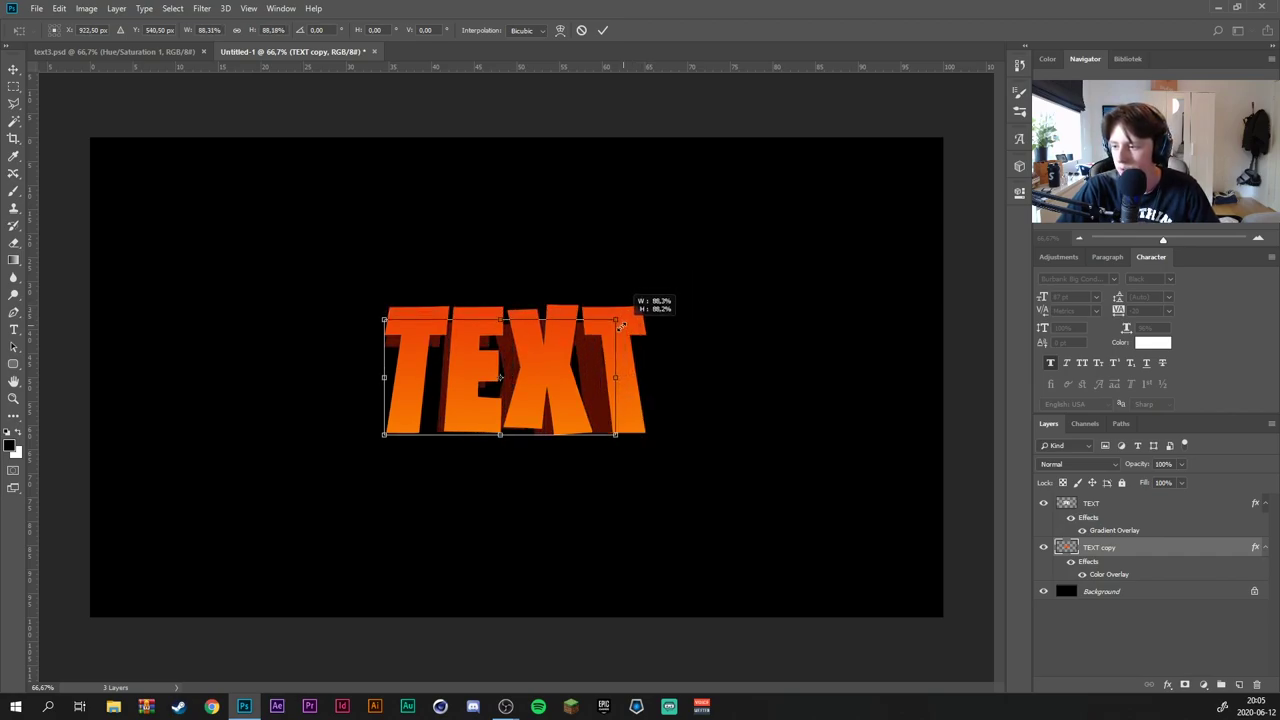
drag(547, 384, 560, 386)
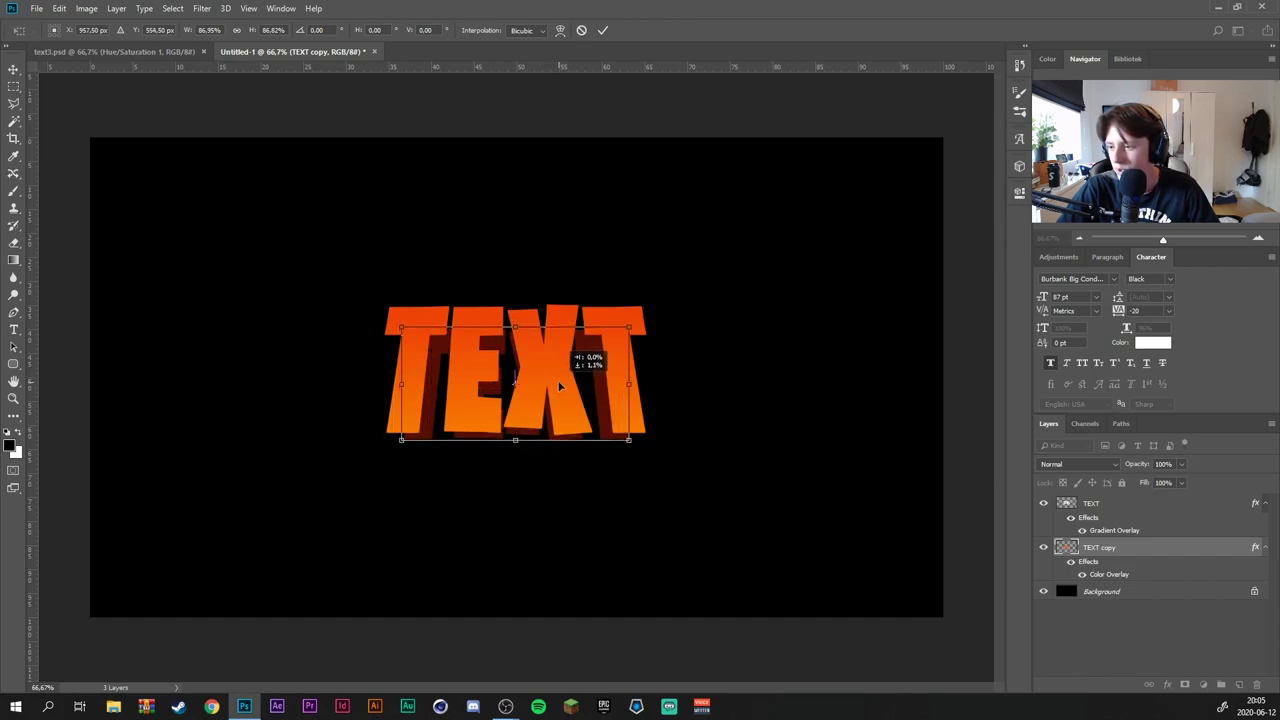
click(600, 32)
scroll(720, 280, up, 3)
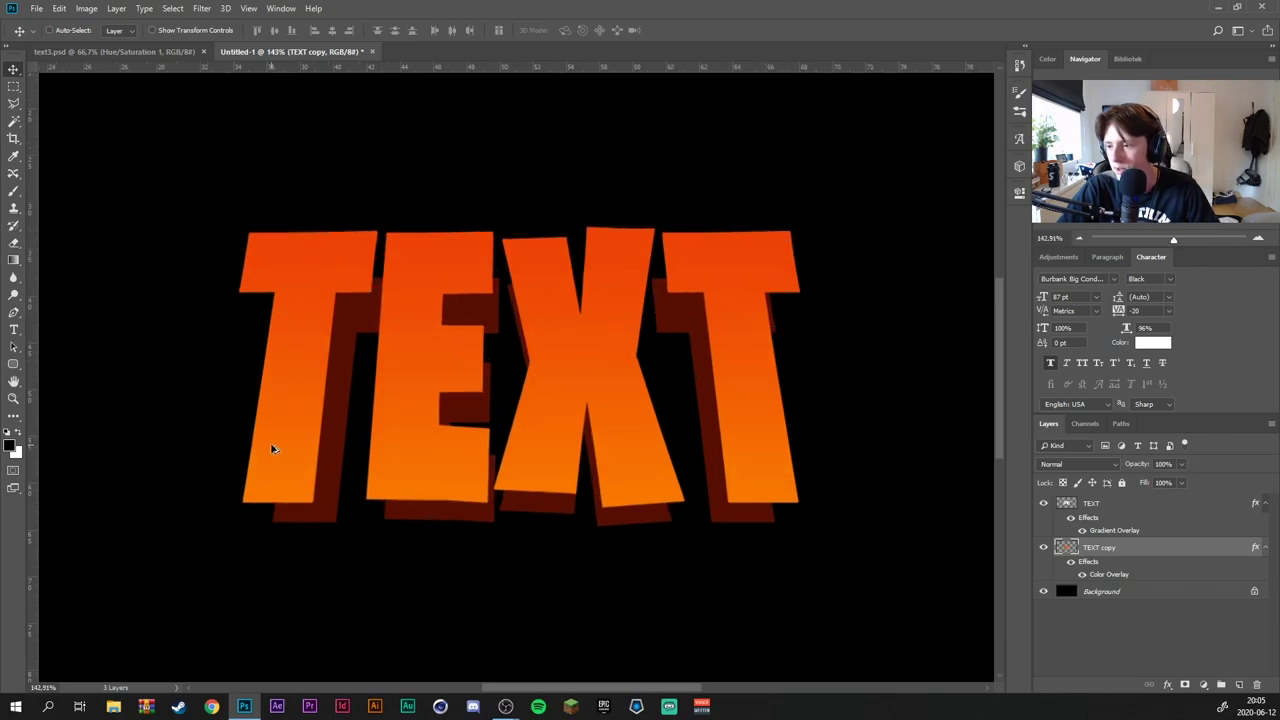
click(1115, 558)
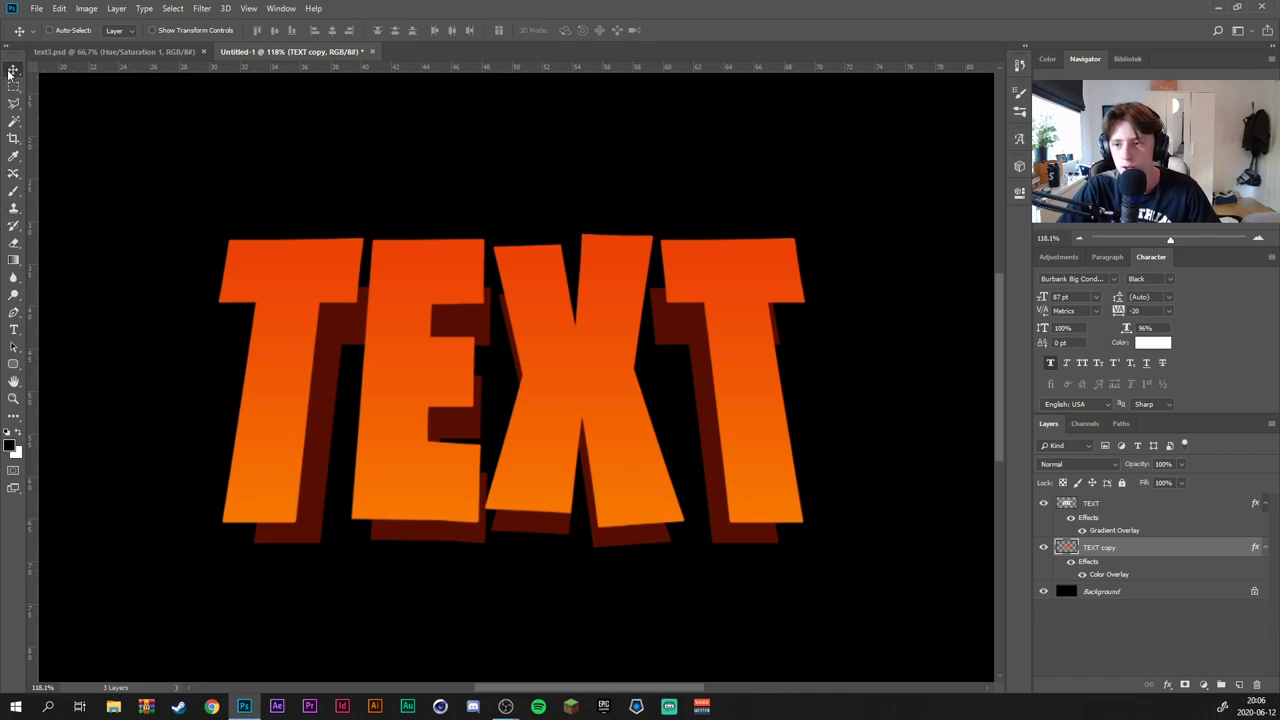
Fill the gap under the T's bottom-left corner with dark red using the Polygonal Lasso
click(13, 104)
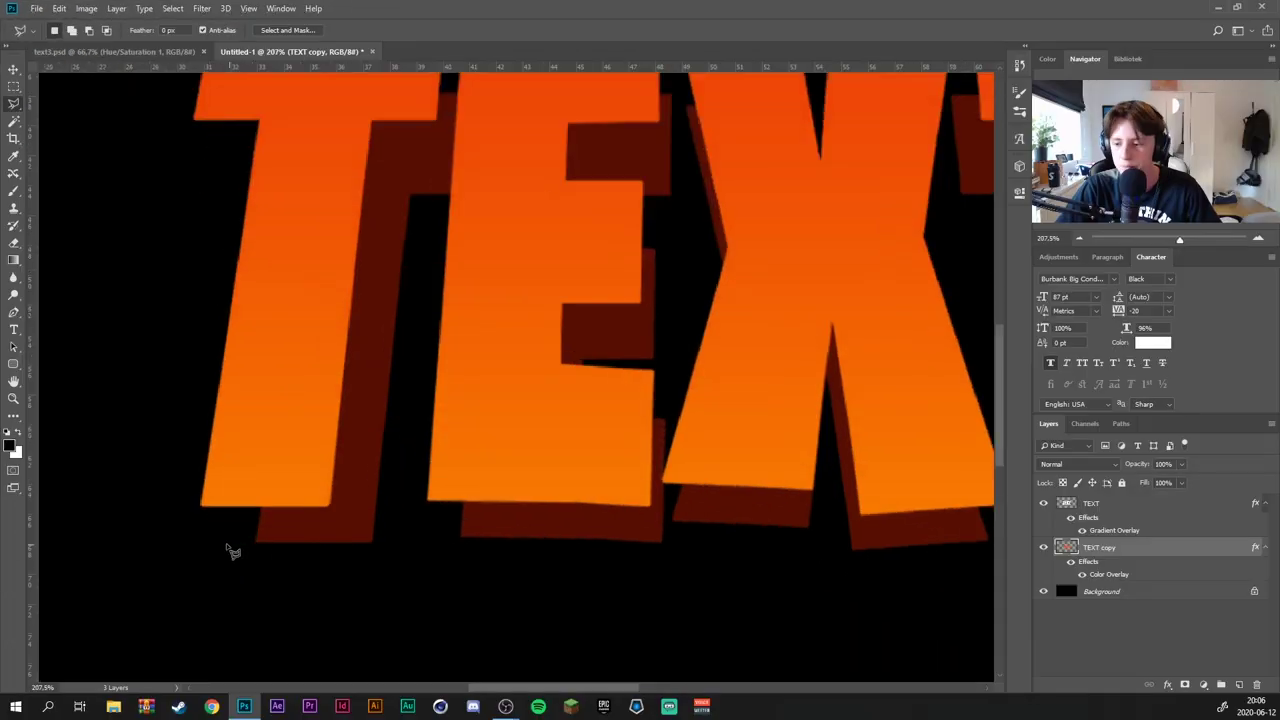
scroll(240, 545, up, 3)
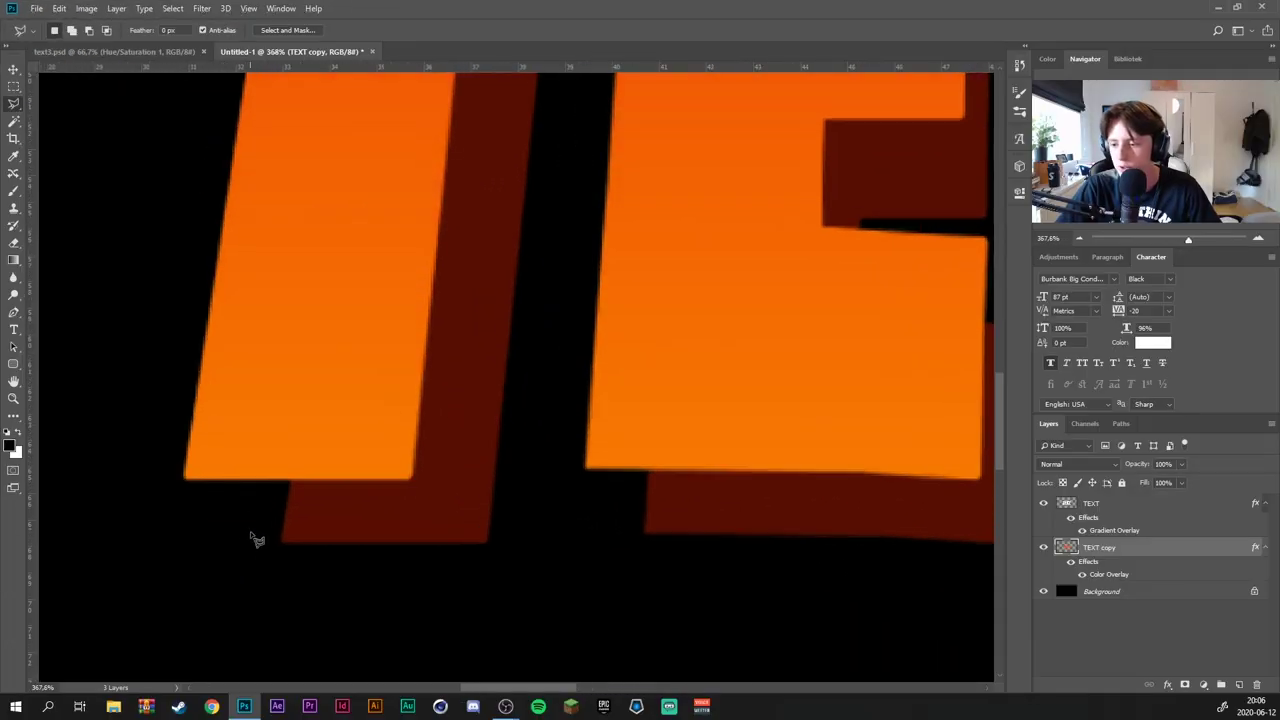
click(187, 479)
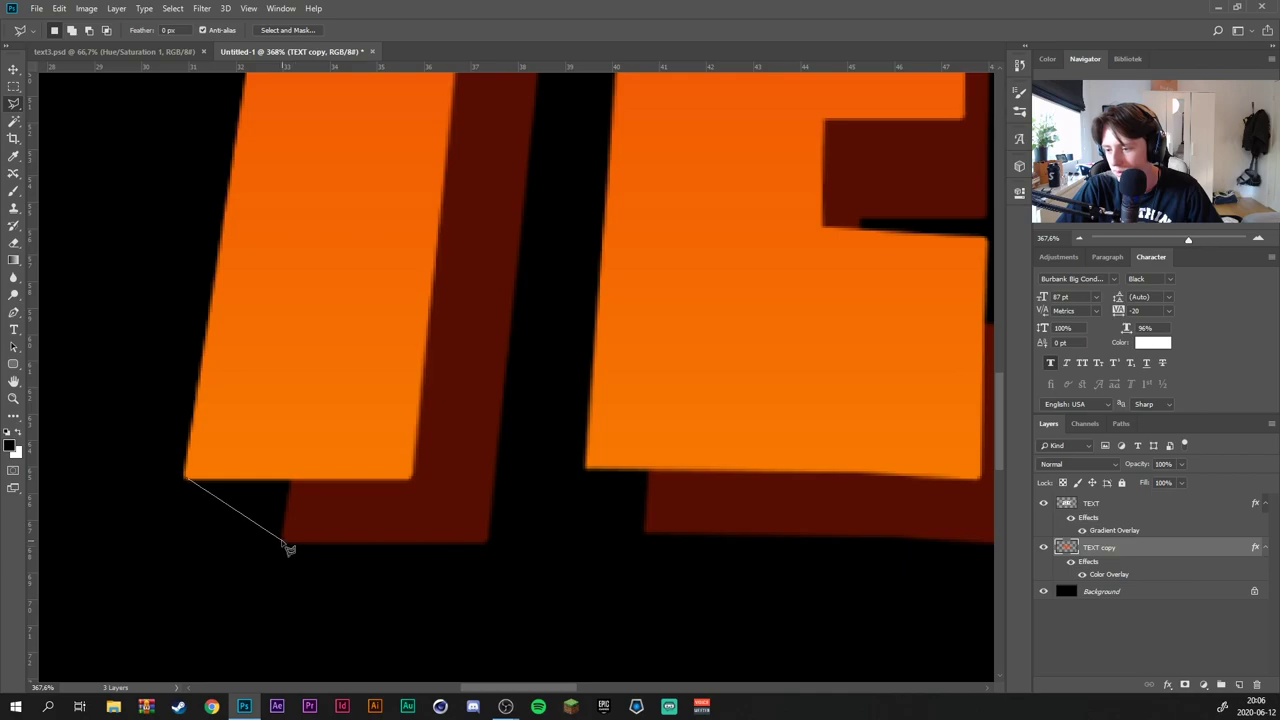
click(358, 445)
click(283, 425)
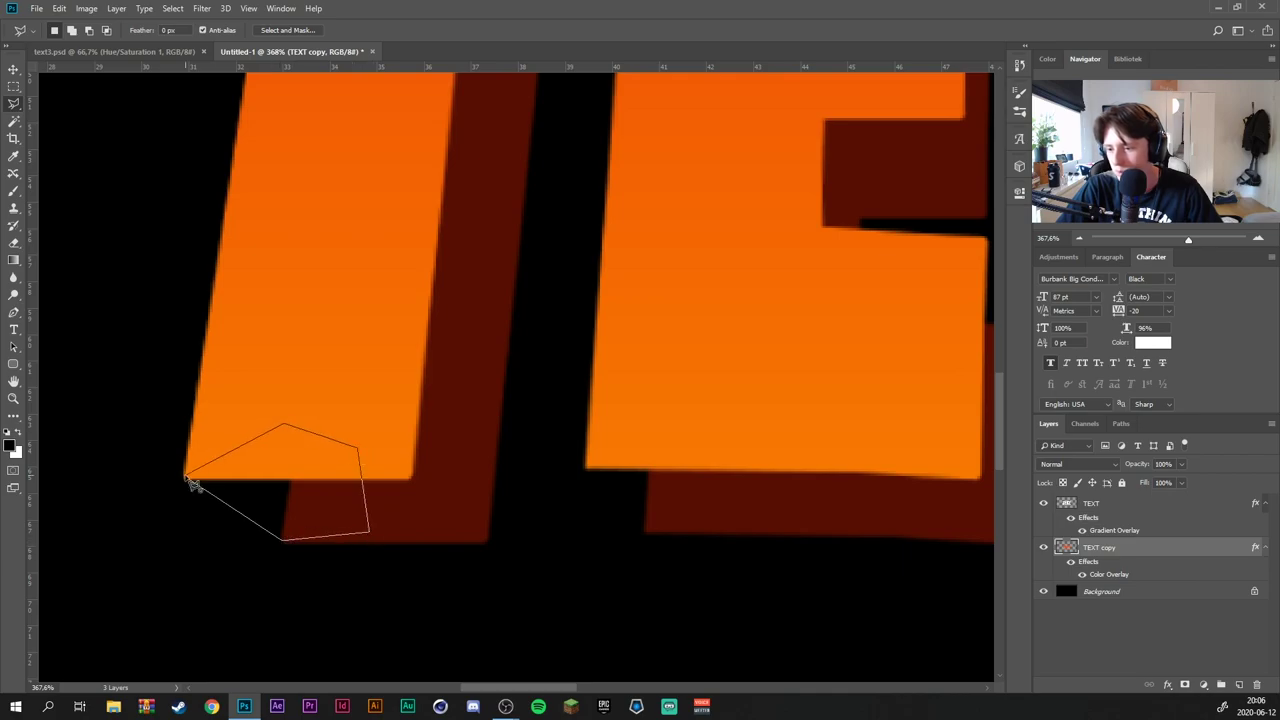
click(188, 477)
key(alt+BackSpace)
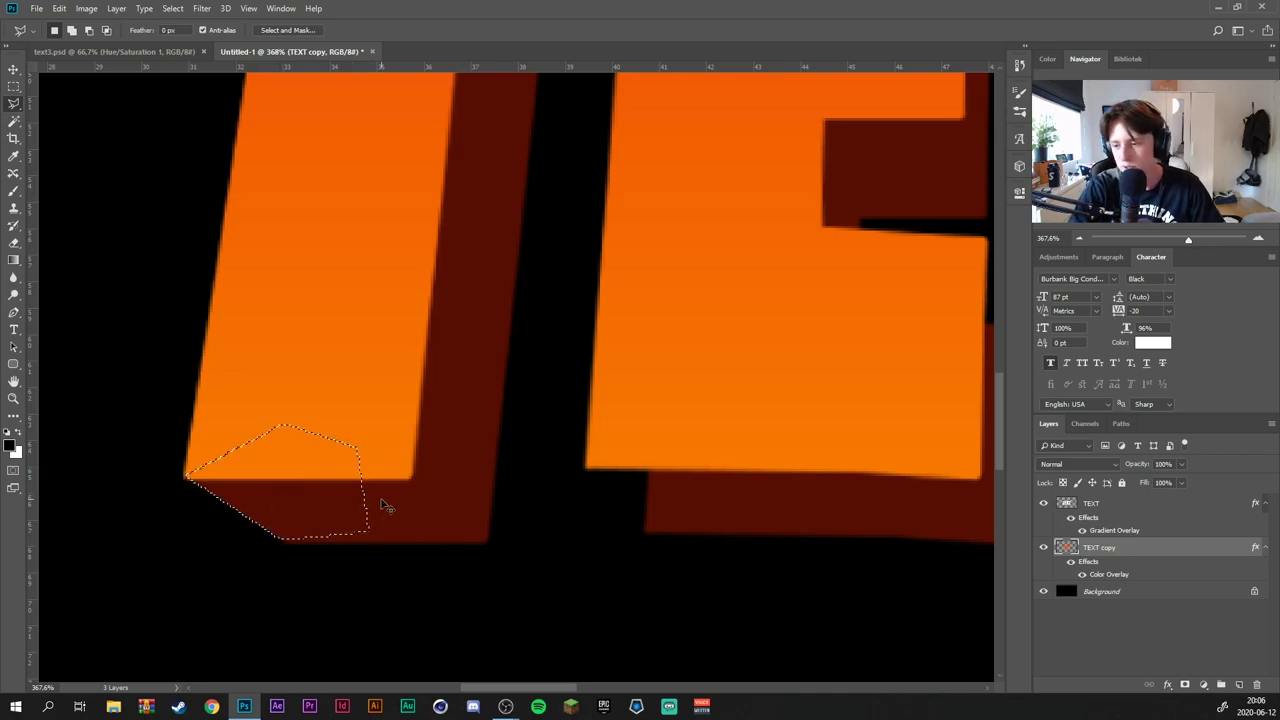
key(ctrl+d)
Cut a wedge-shaped broken chunk out of the T's top-left crossbar
scroll(270, 480, down, 2)
scroll(290, 520, down, 2)
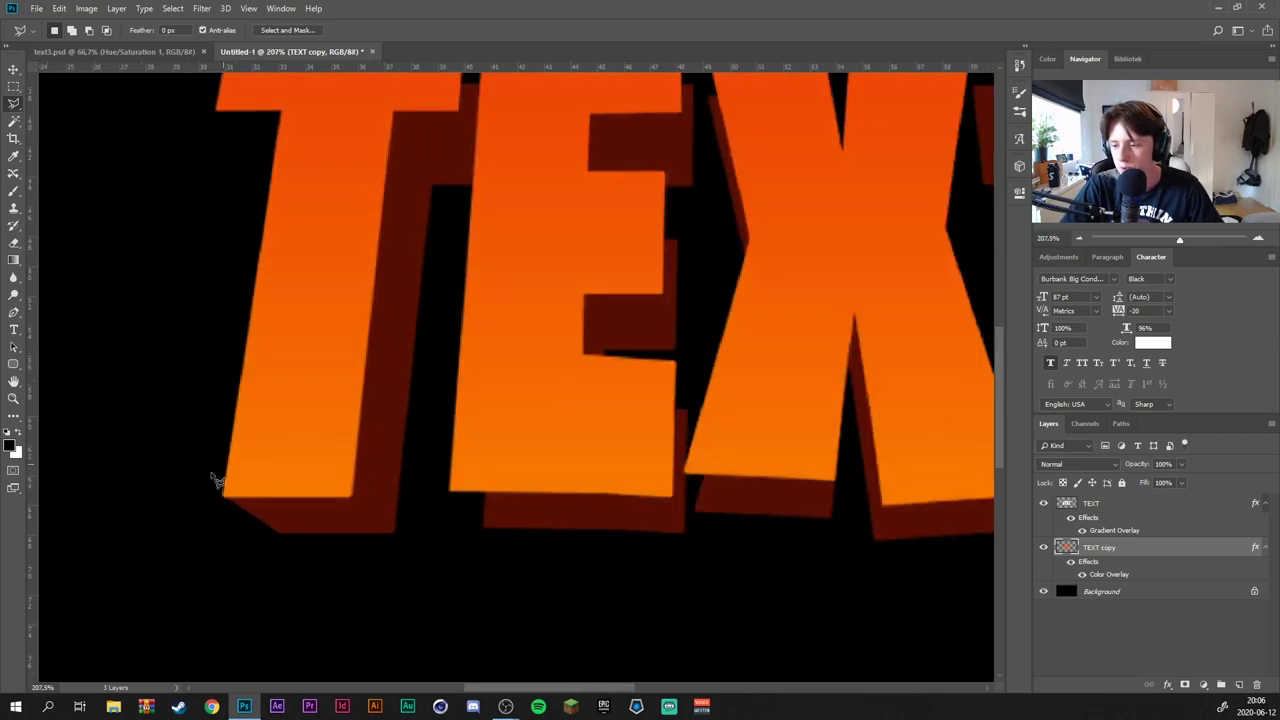
scroll(237, 353, up, 2)
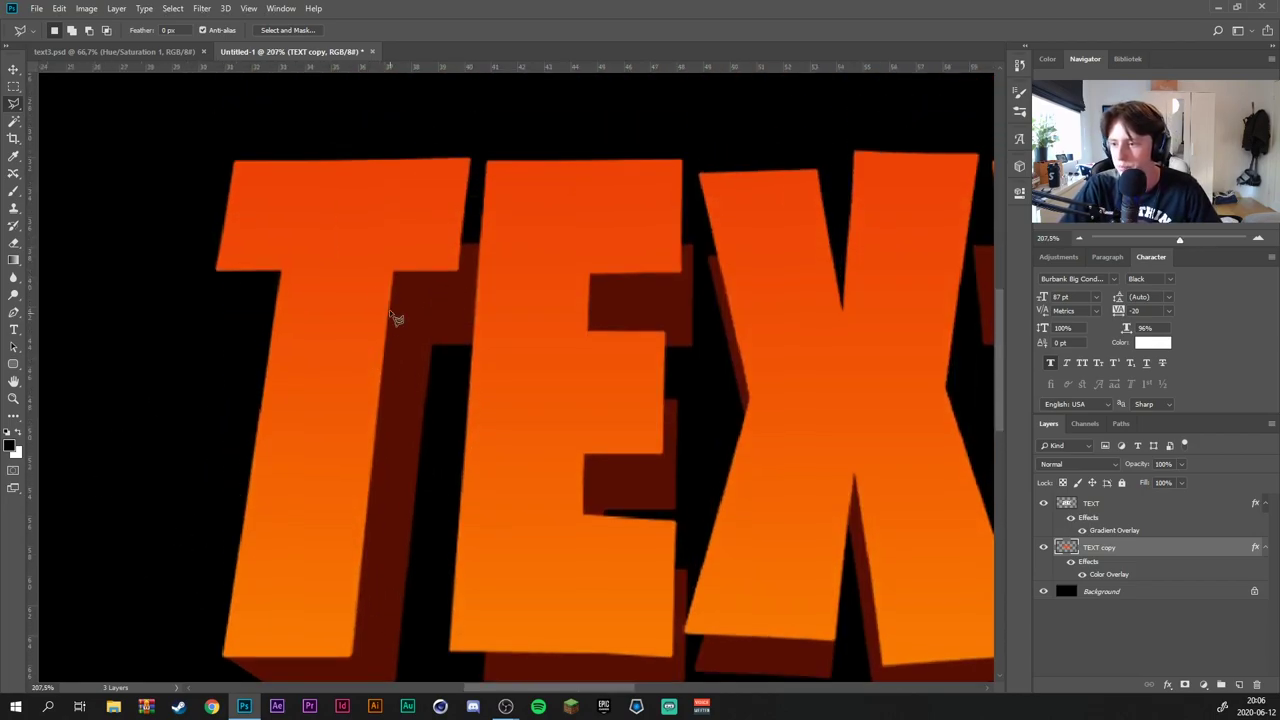
scroll(394, 320, up, 1)
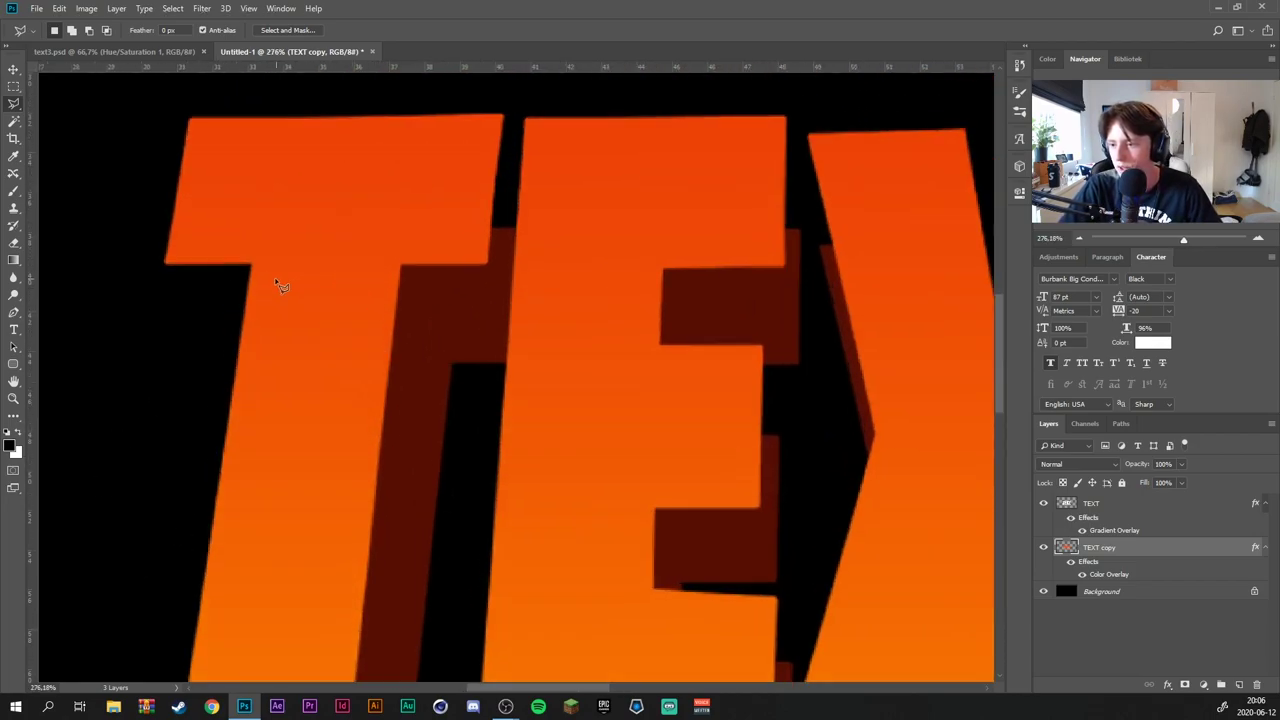
click(166, 263)
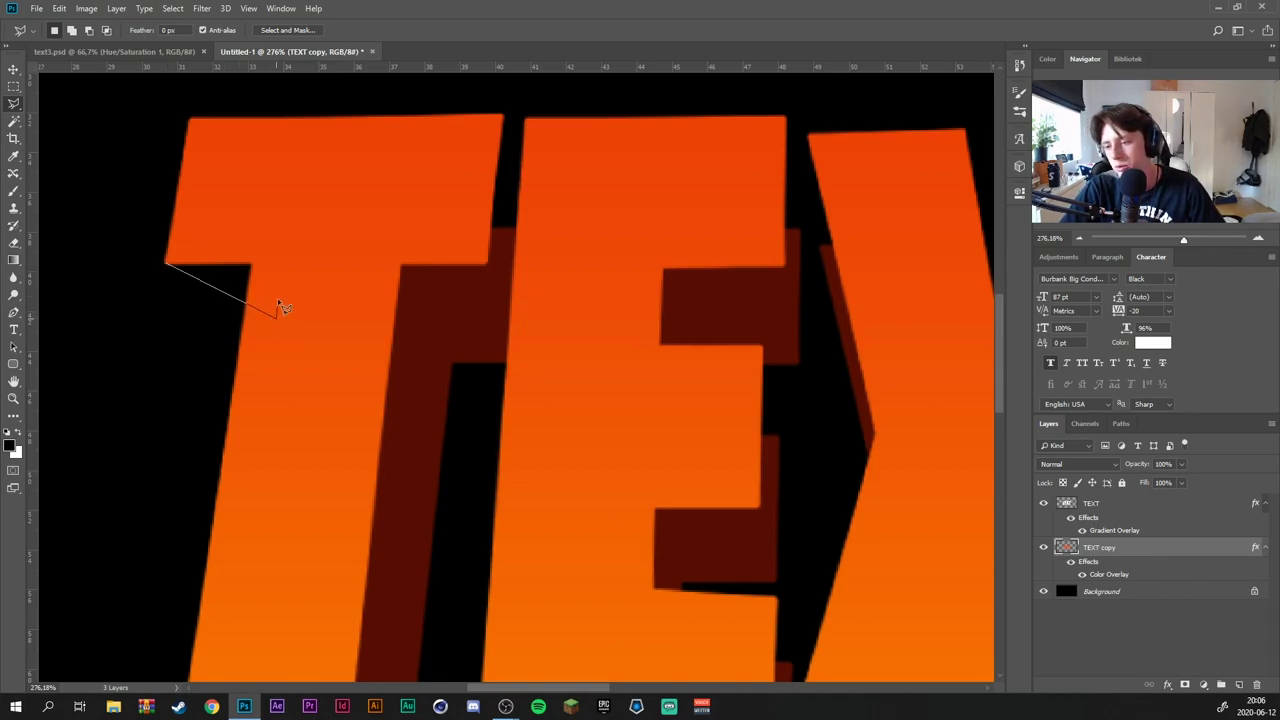
click(238, 231)
click(167, 264)
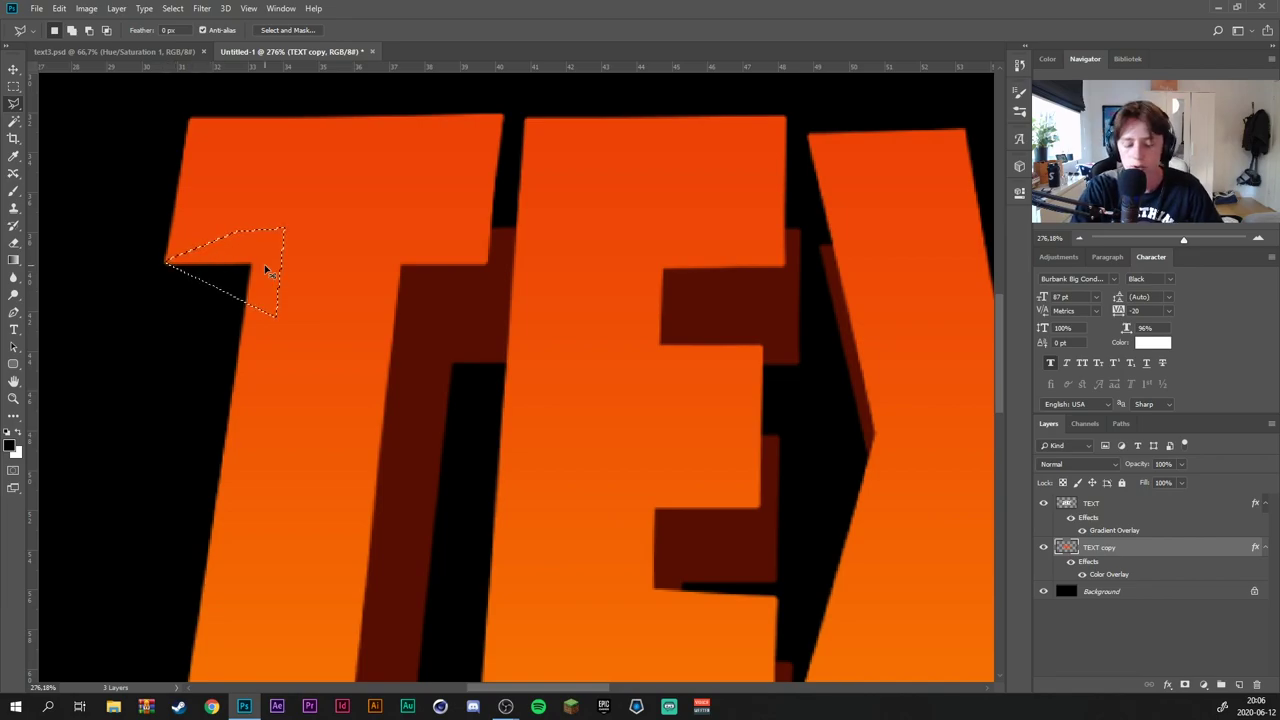
key(Delete)
key(ctrl+d)
Start trial chunk outlines on the T and the E, then discard them
scroll(320, 330, down, 3)
scroll(322, 331, down, 3)
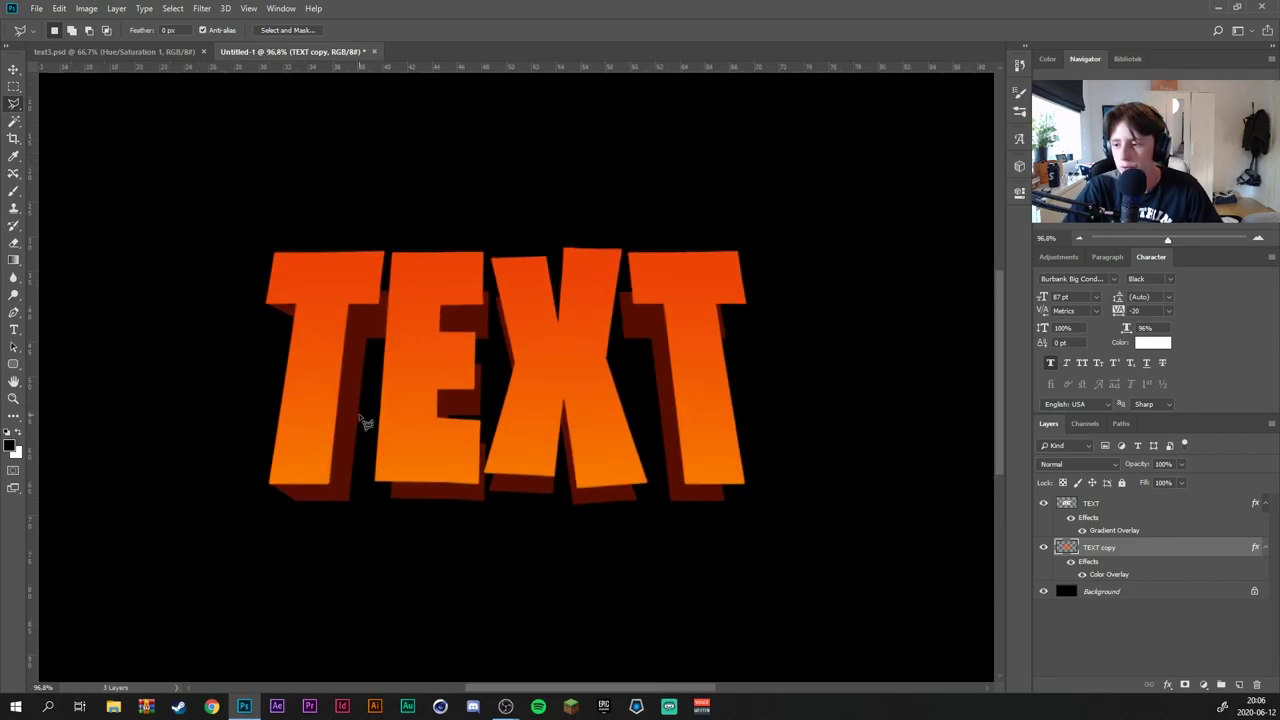
scroll(330, 300, up, 5)
click(151, 300)
key(Escape)
scroll(592, 401, down, 5)
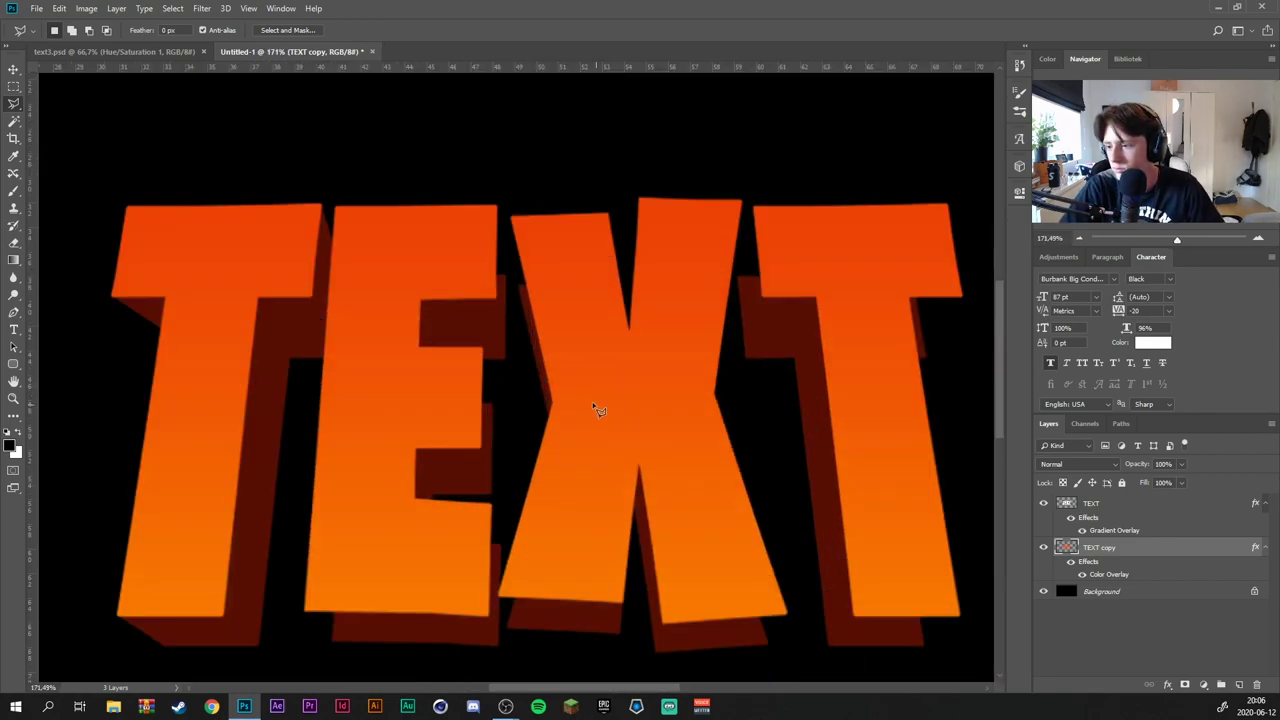
scroll(471, 177, up, 5)
click(459, 357)
click(428, 389)
click(414, 441)
key(Escape)
scroll(468, 420, up, 2)
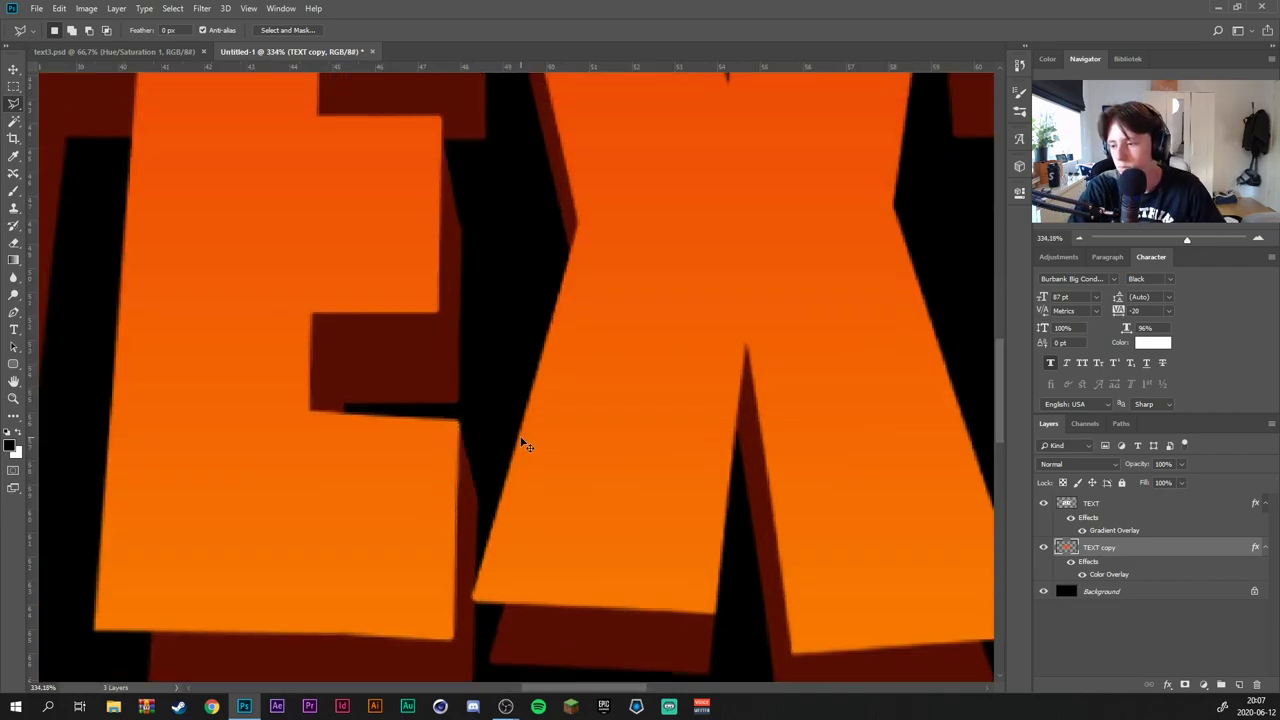
scroll(520, 440, down, 2)
Start trial outlines along the X's bottom and left edges and the T, then discard them
click(676, 546)
click(676, 578)
click(708, 608)
key(Escape)
scroll(704, 552, right, 5)
click(614, 451)
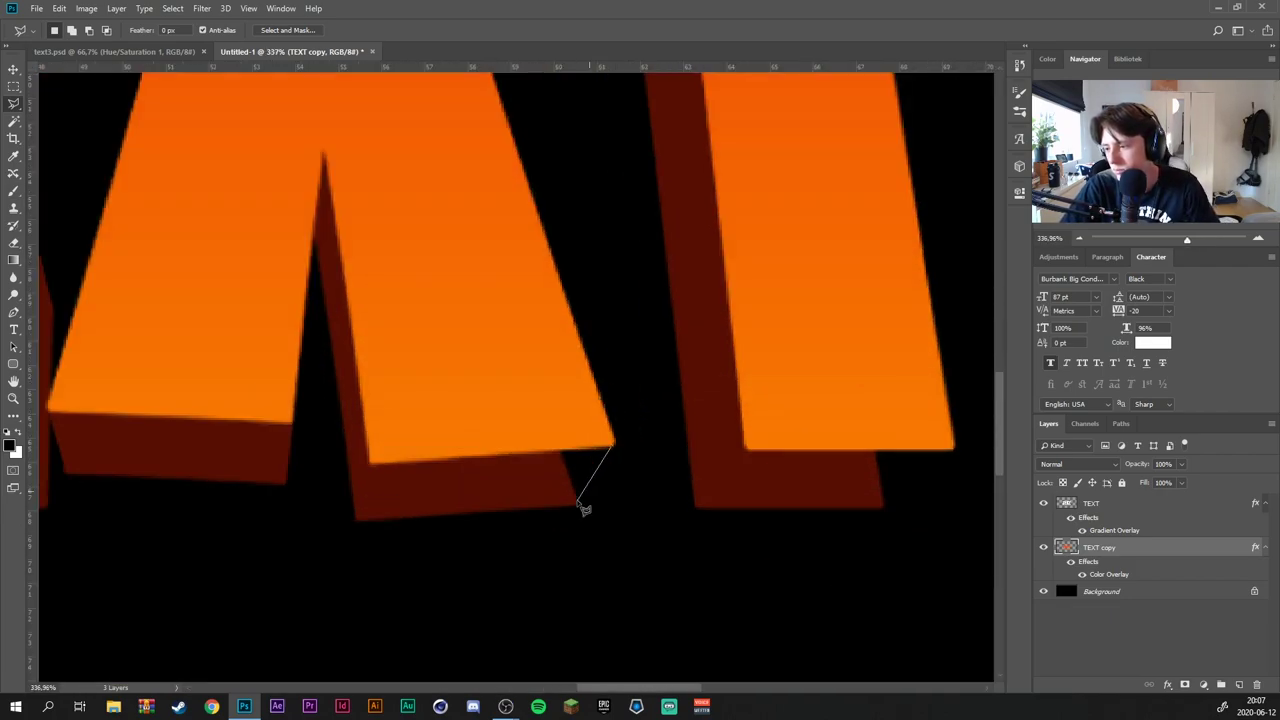
scroll(663, 457, up, 5)
click(86, 312)
key(Escape)
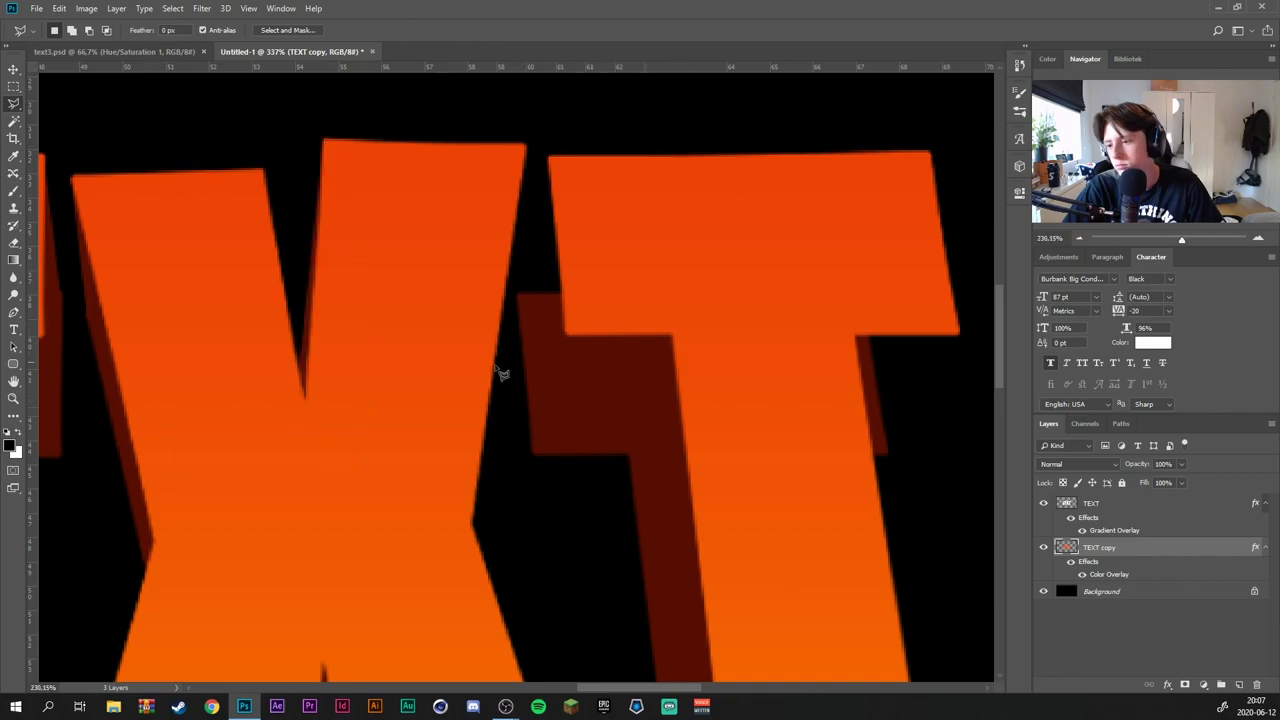
scroll(500, 371, down, 1)
click(494, 295)
key(Escape)
Outline a broken chunk on the T's right arm
click(766, 306)
click(823, 432)
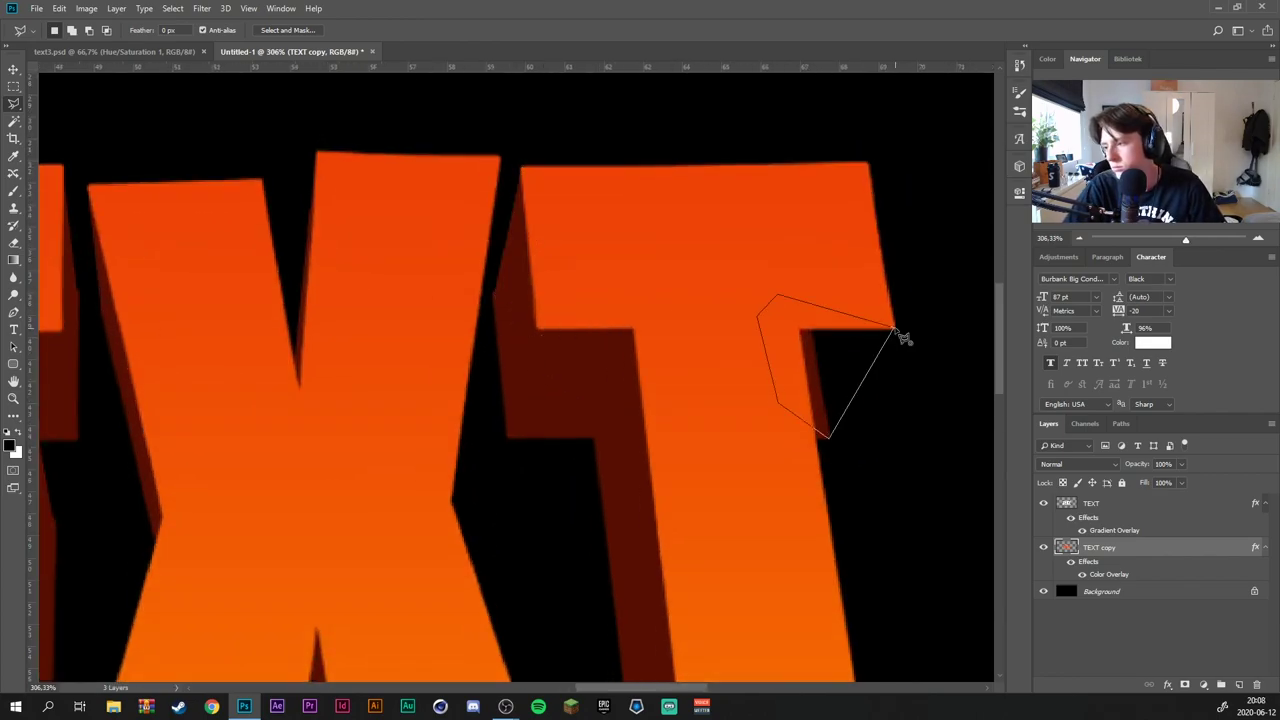
scroll(894, 594, down, 5)
scroll(572, 405, down, 5)
scroll(572, 405, up, 5)
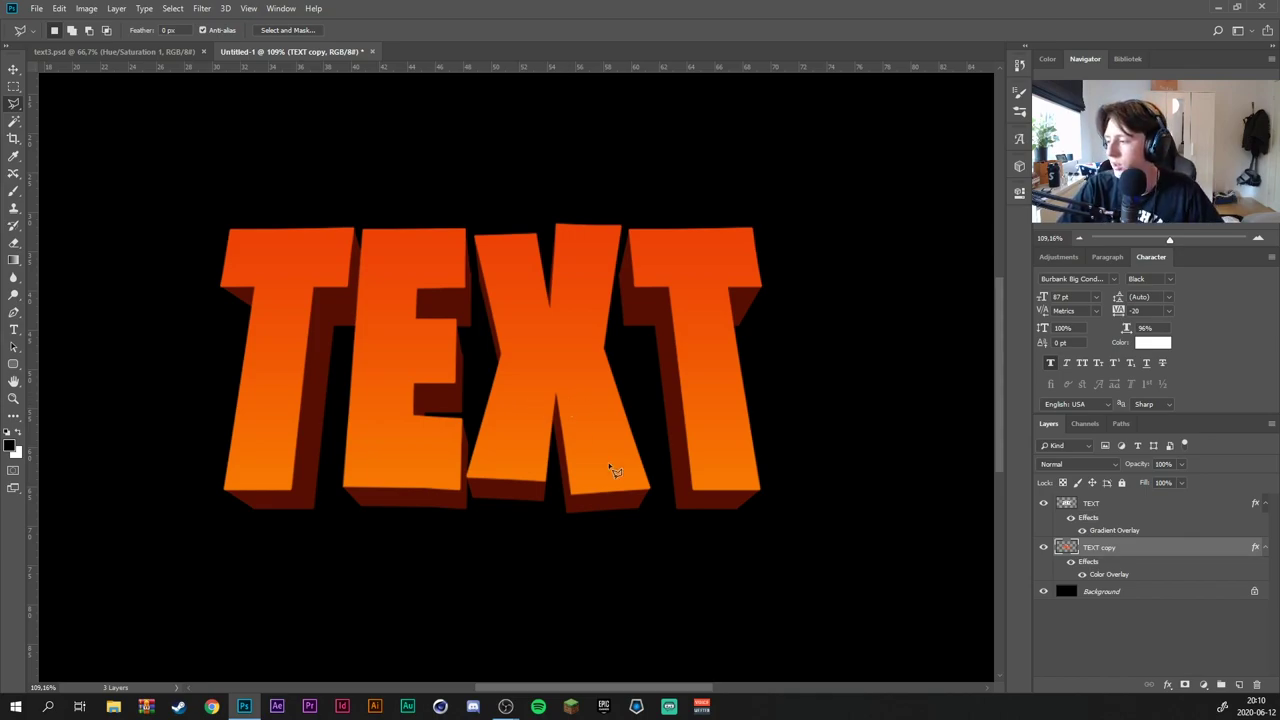
Apply a Bevel & Emboss with a yellow highlight to the orange TEXT layer
click(1133, 513)
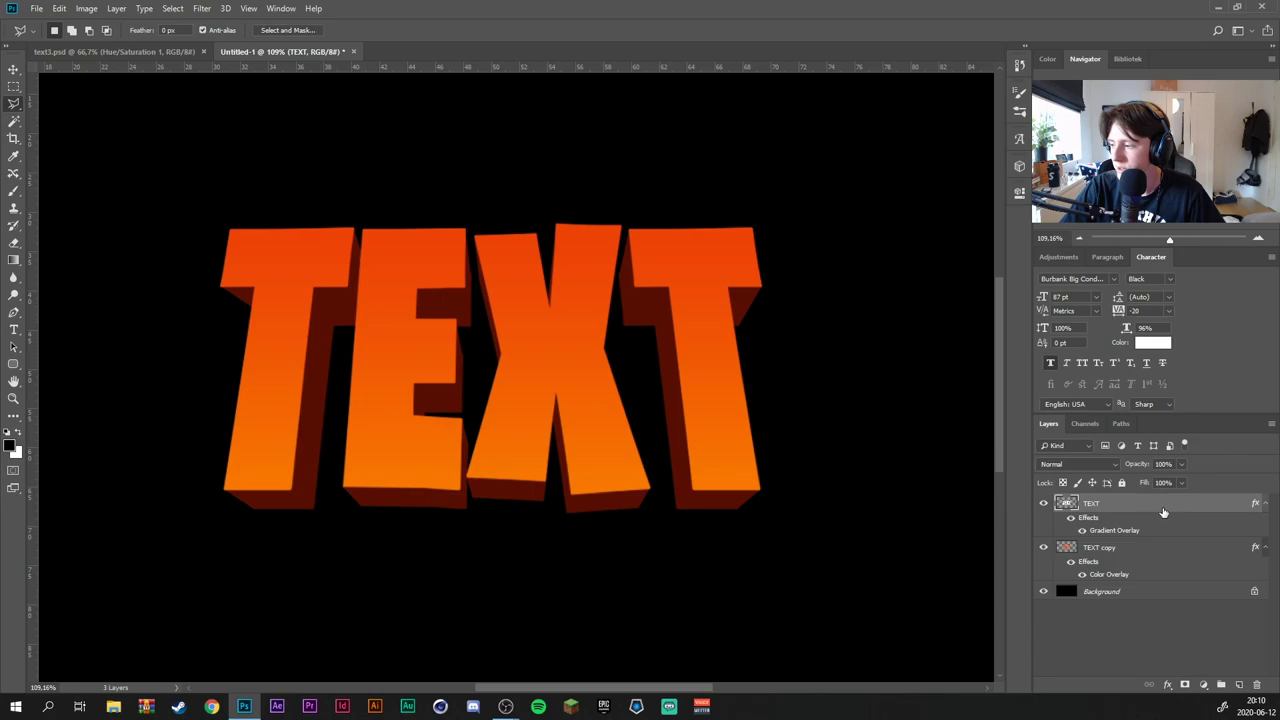
double_click(1163, 512)
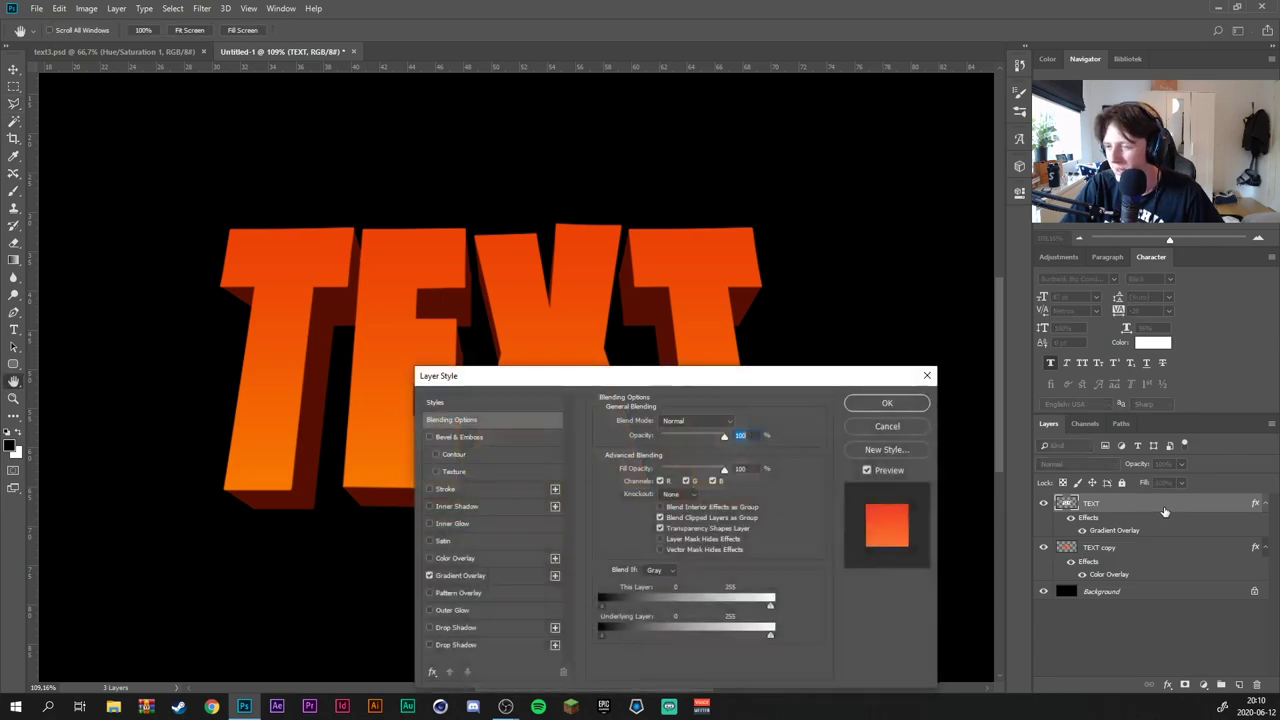
click(494, 440)
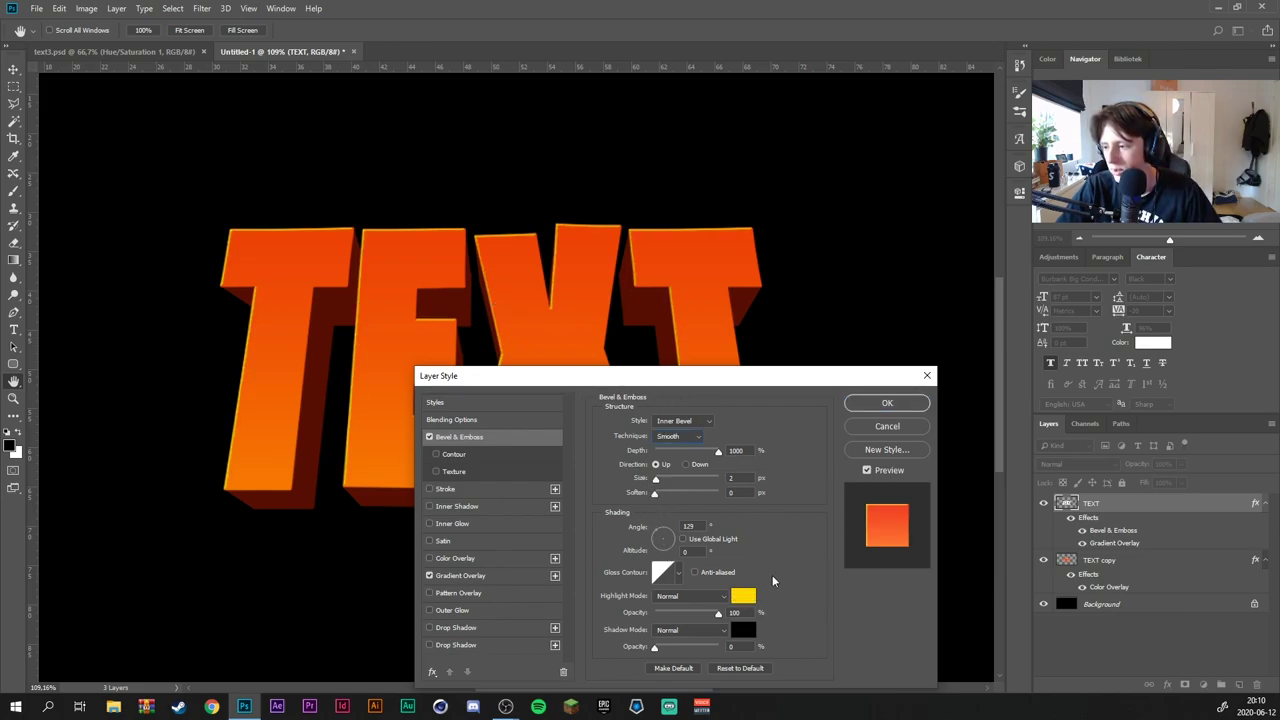
click(887, 402)
key(l)
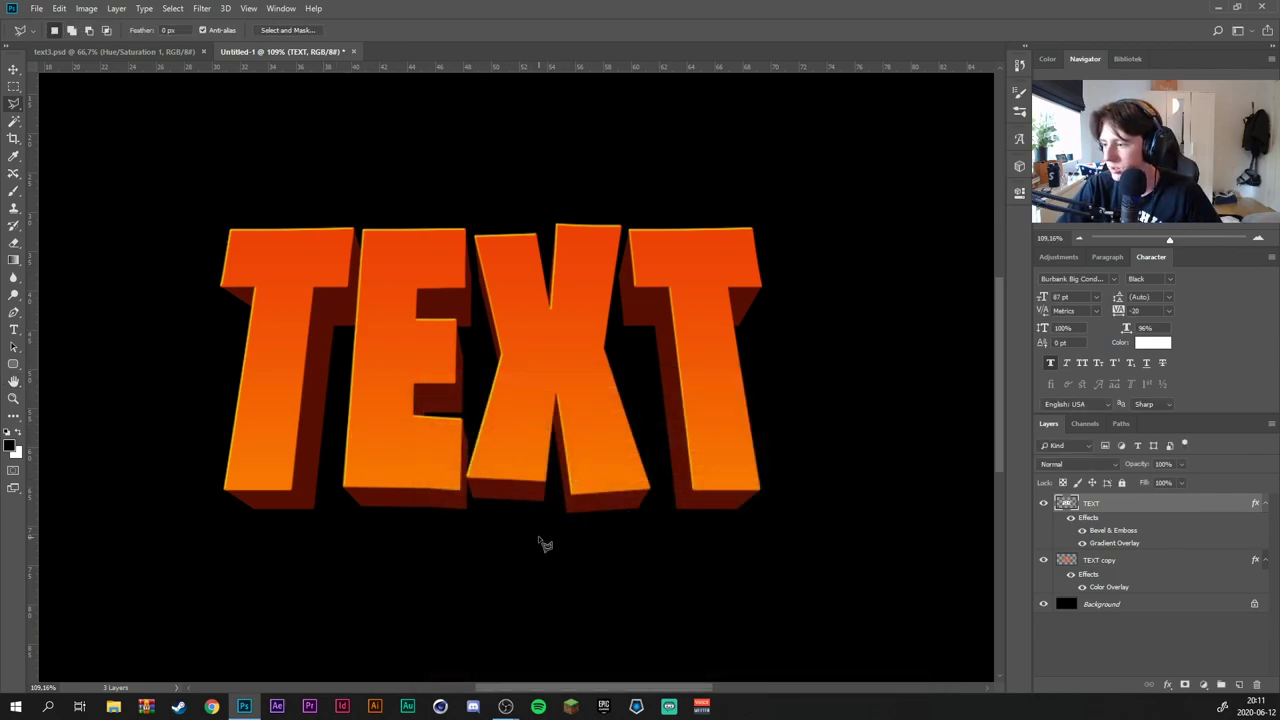
scroll(555, 520, down, 3)
scroll(560, 517, up, 2)
scroll(580, 440, up, 2)
scroll(603, 356, up, 1)
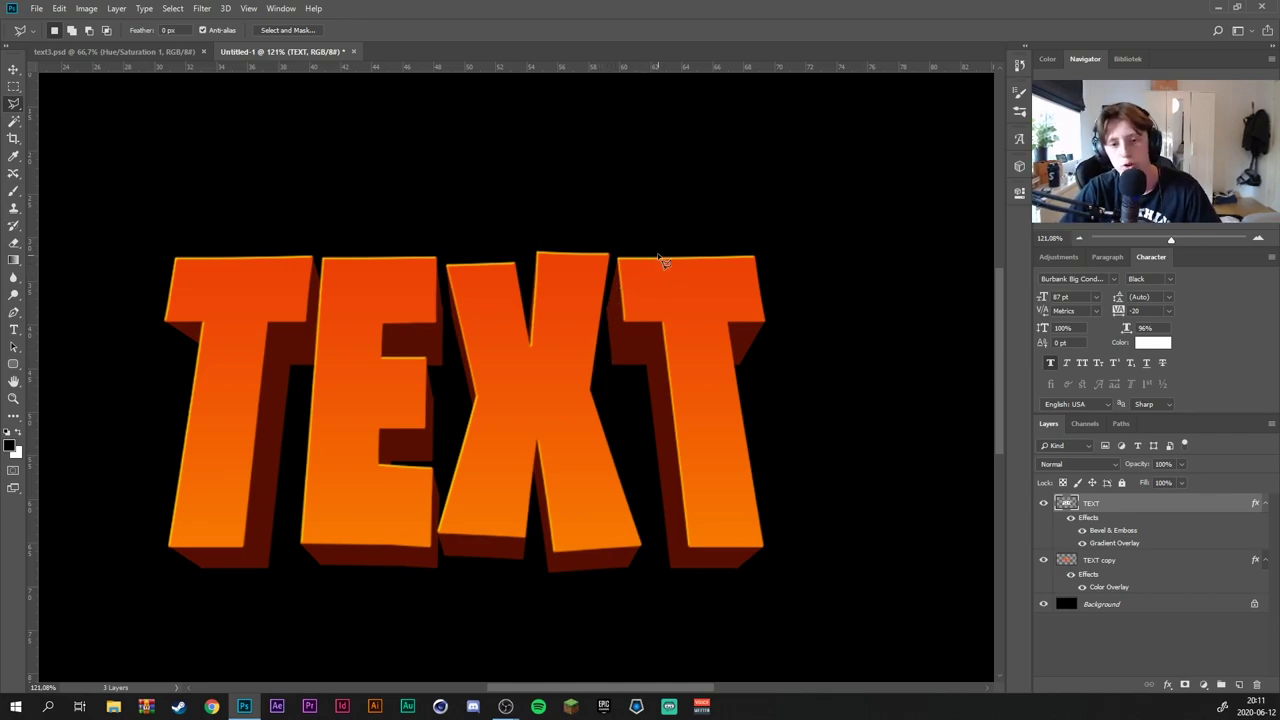
Open the recent REGERA PACK.psb and expand its Grunge group
click(38, 9)
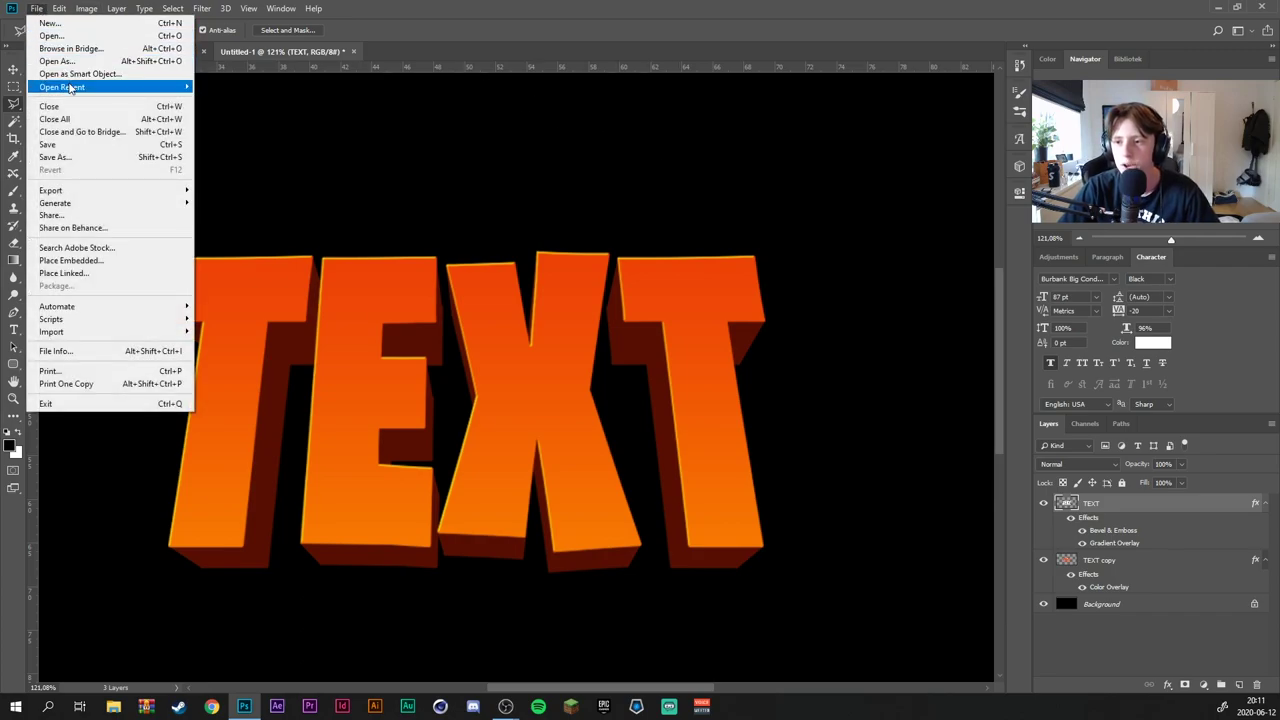
click(260, 90)
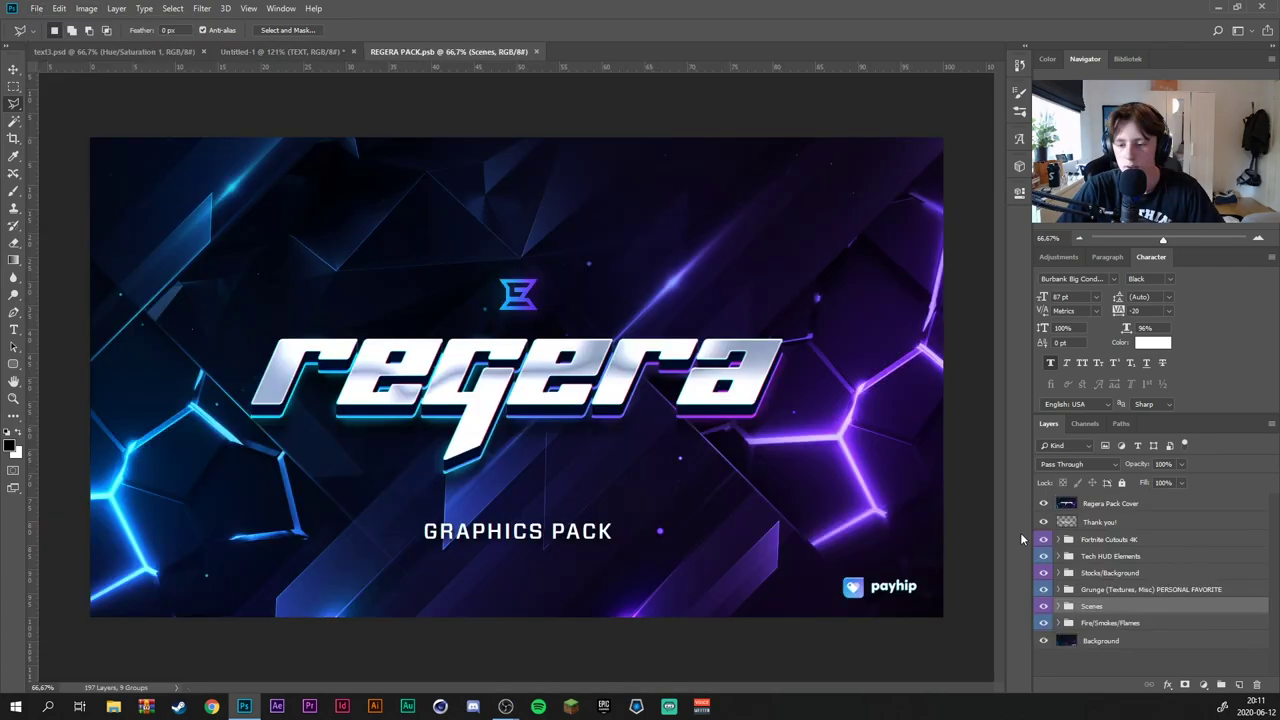
click(1068, 590)
click(1061, 591)
scroll(1080, 585, down, 2)
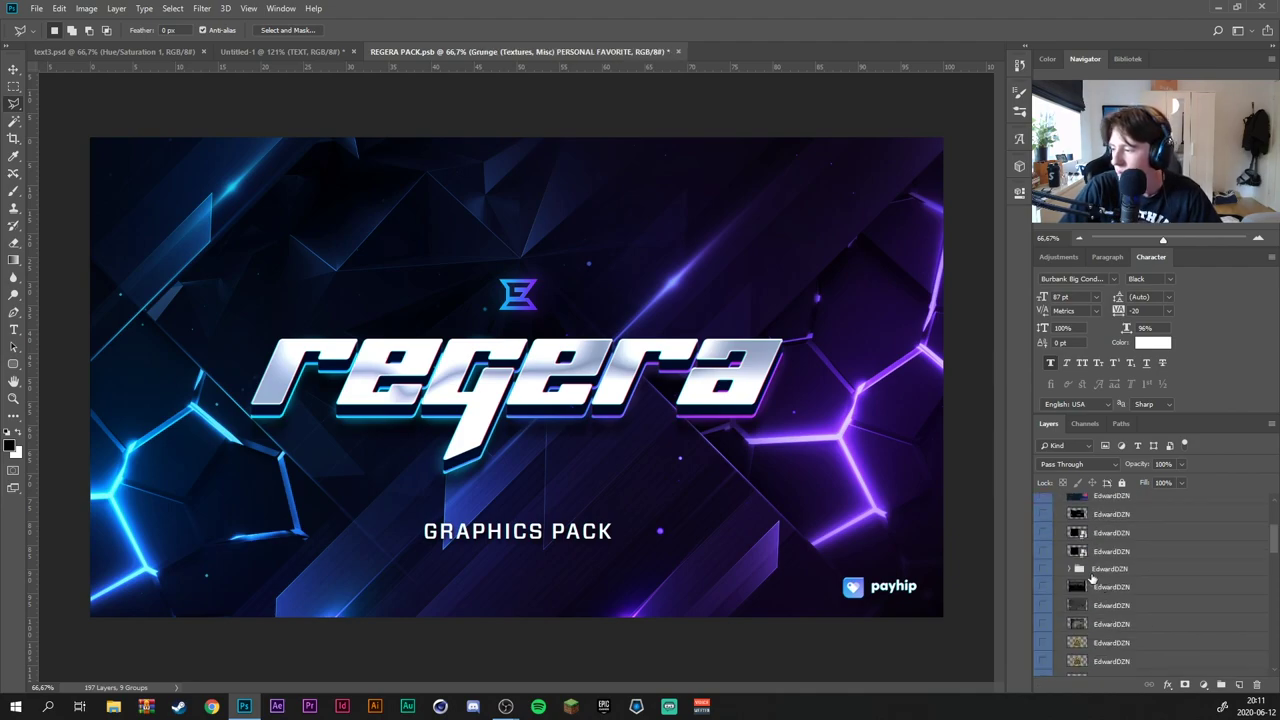
scroll(1044, 600, up, 2)
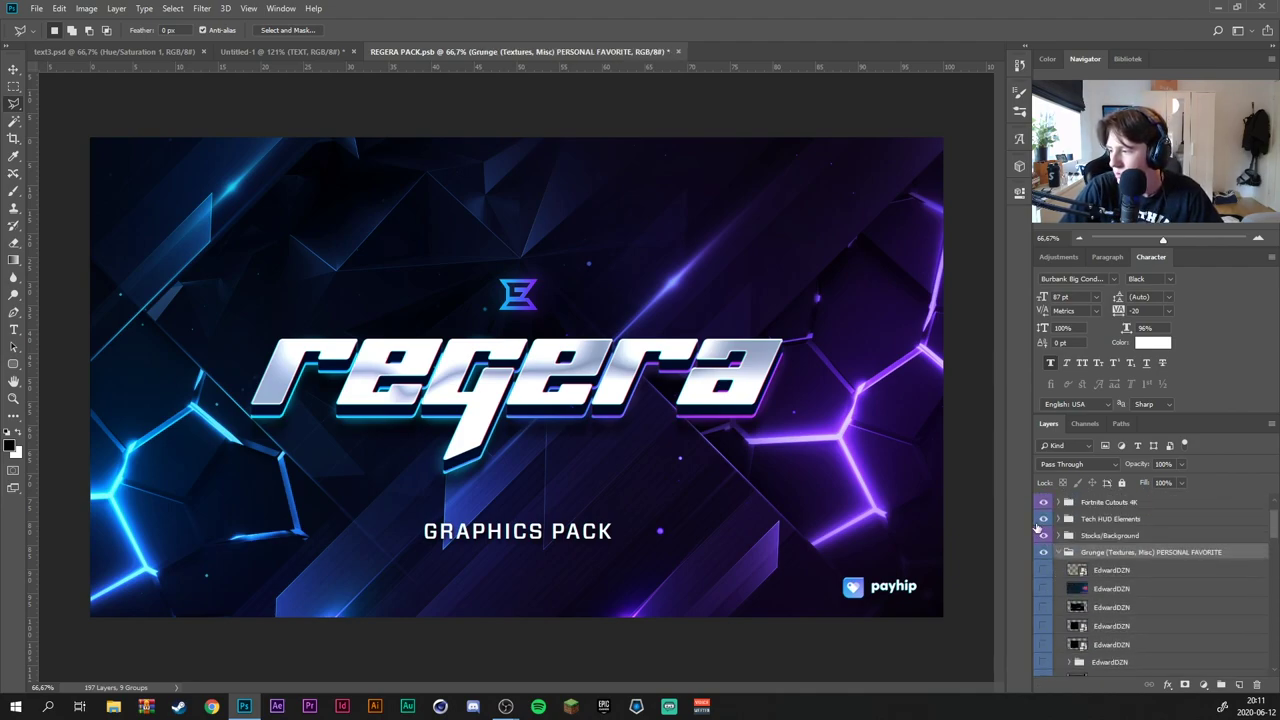
scroll(1045, 540, up, 2)
Hide the pack's cover art and preview the Grunge textures, settling on the grey one
click(1043, 504)
scroll(1058, 610, down, 3)
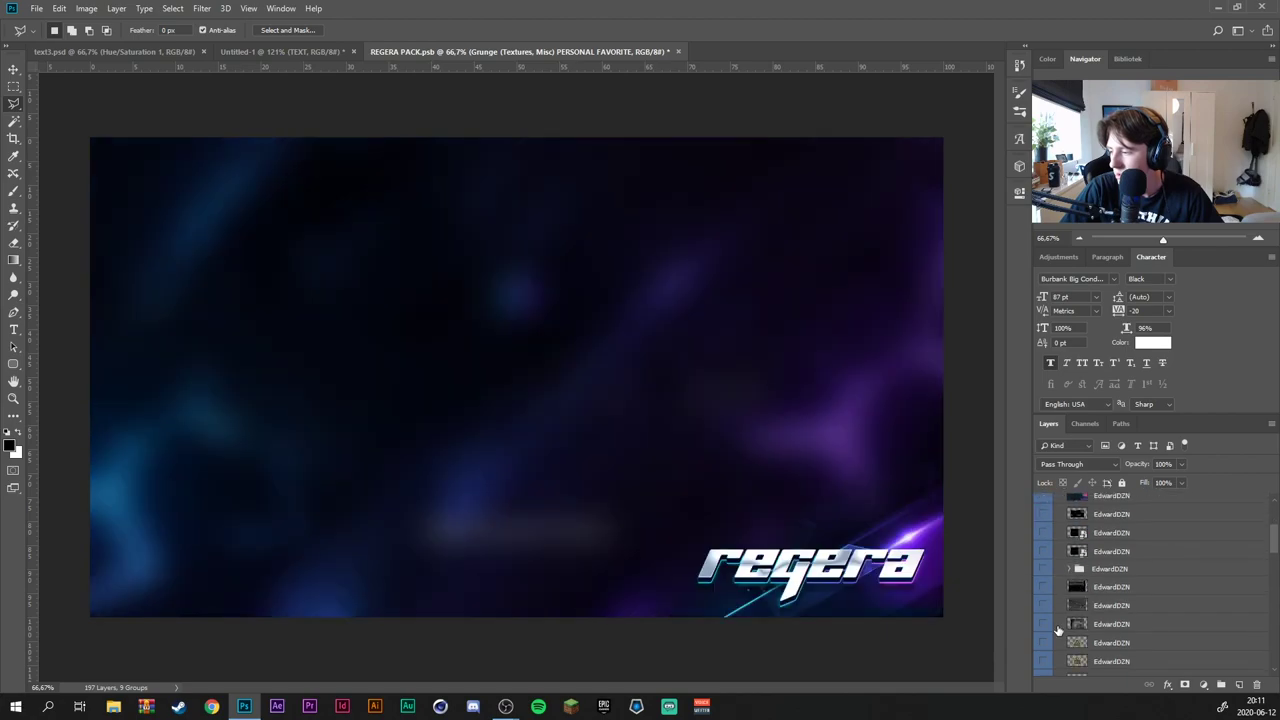
click(1044, 607)
click(1044, 607)
click(1045, 626)
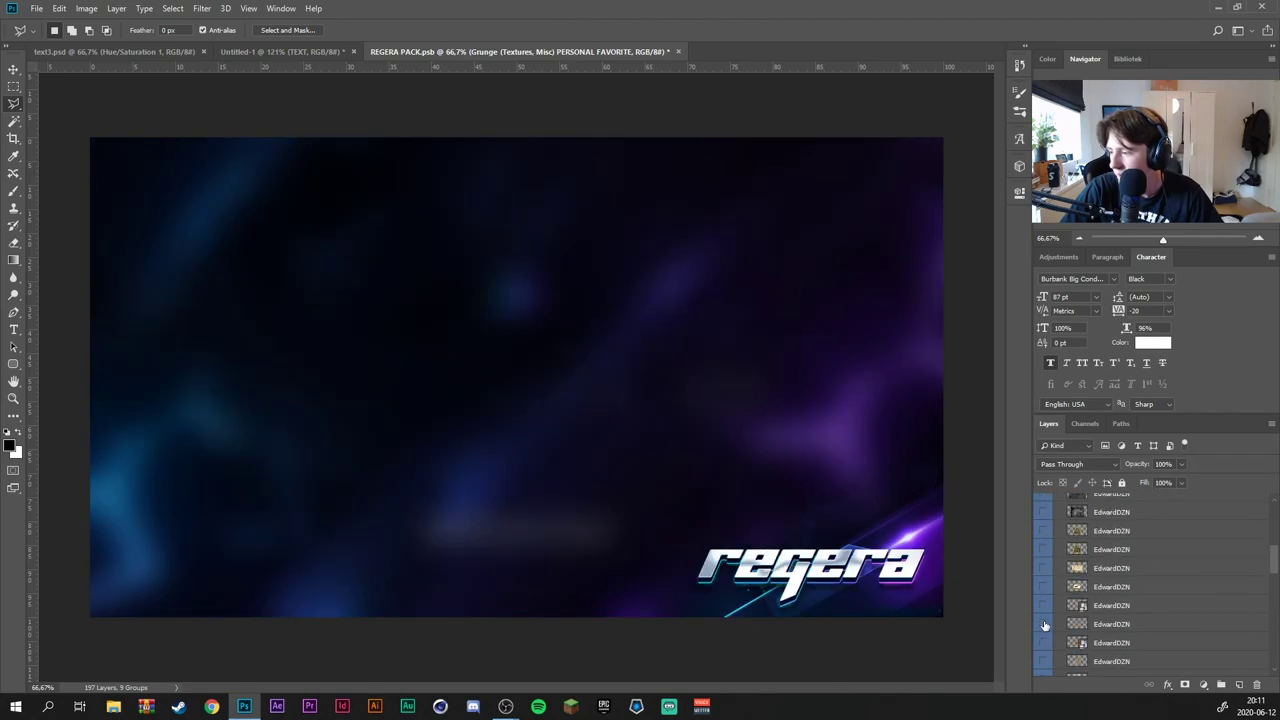
scroll(1047, 627, up, 3)
click(1045, 643)
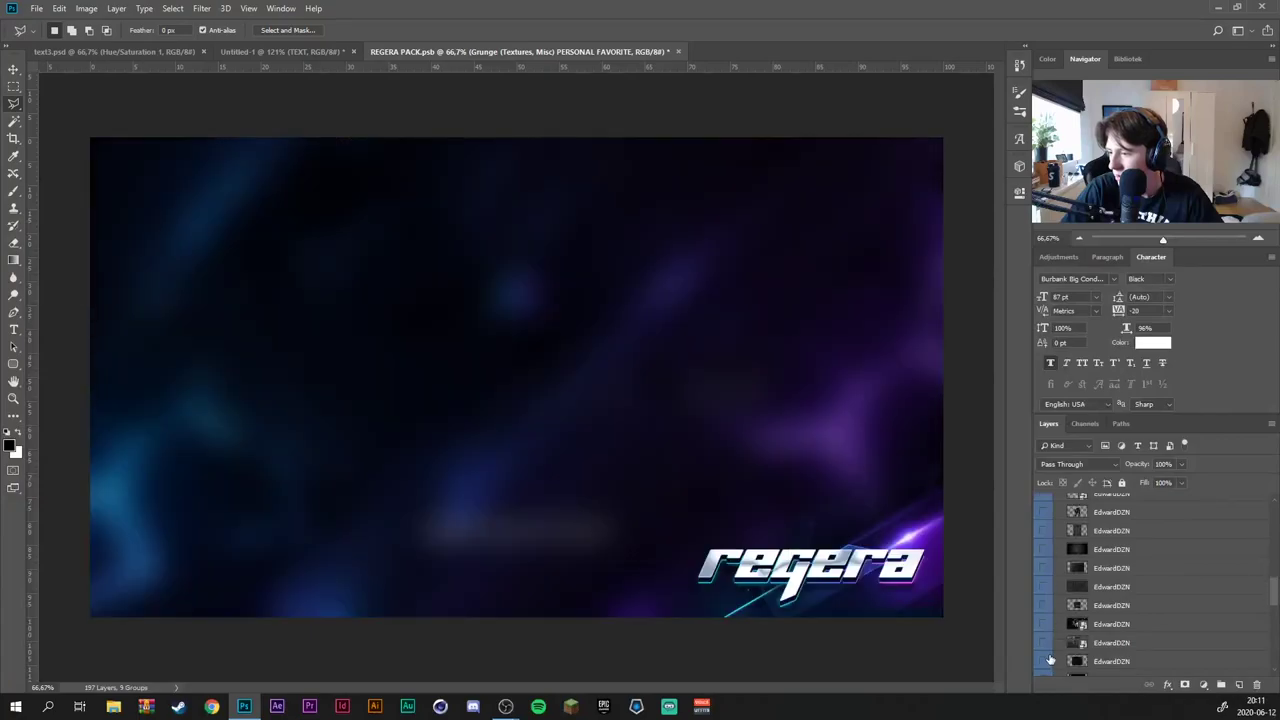
click(1045, 643)
click(1045, 643)
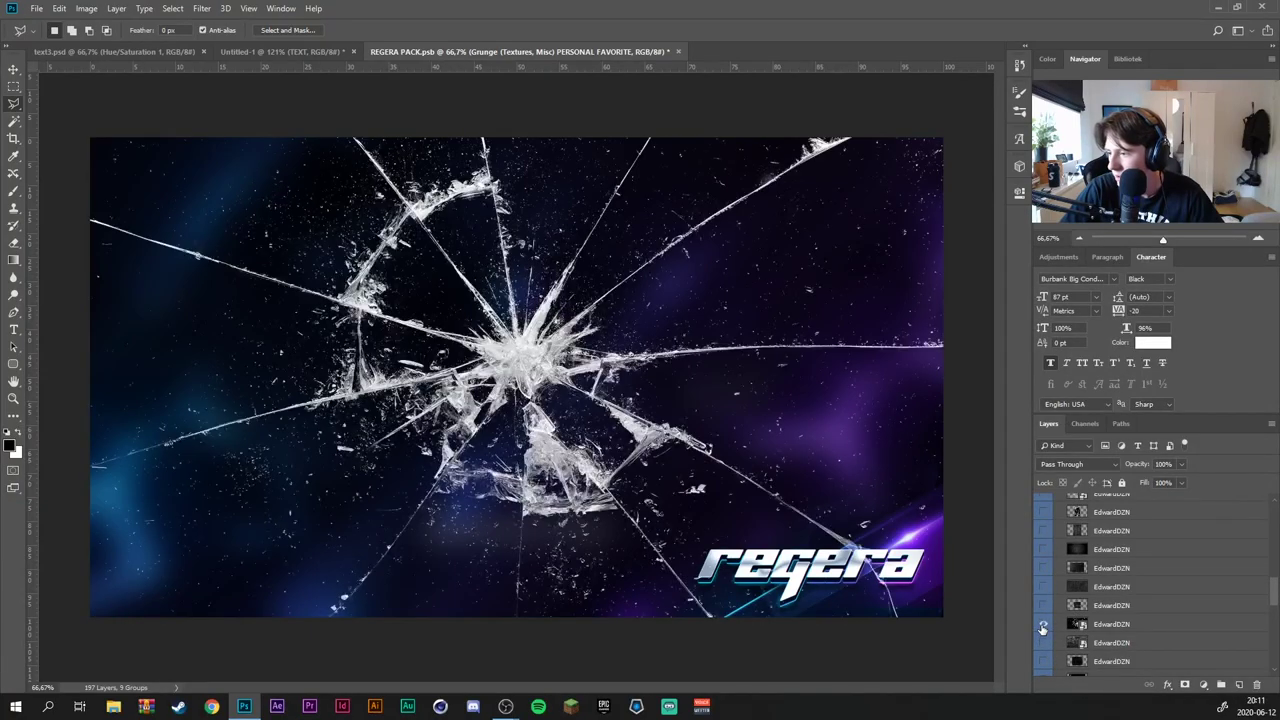
click(1045, 624)
Drag the grey grunge texture layer into the TEXT document with the Move tool
click(1110, 622)
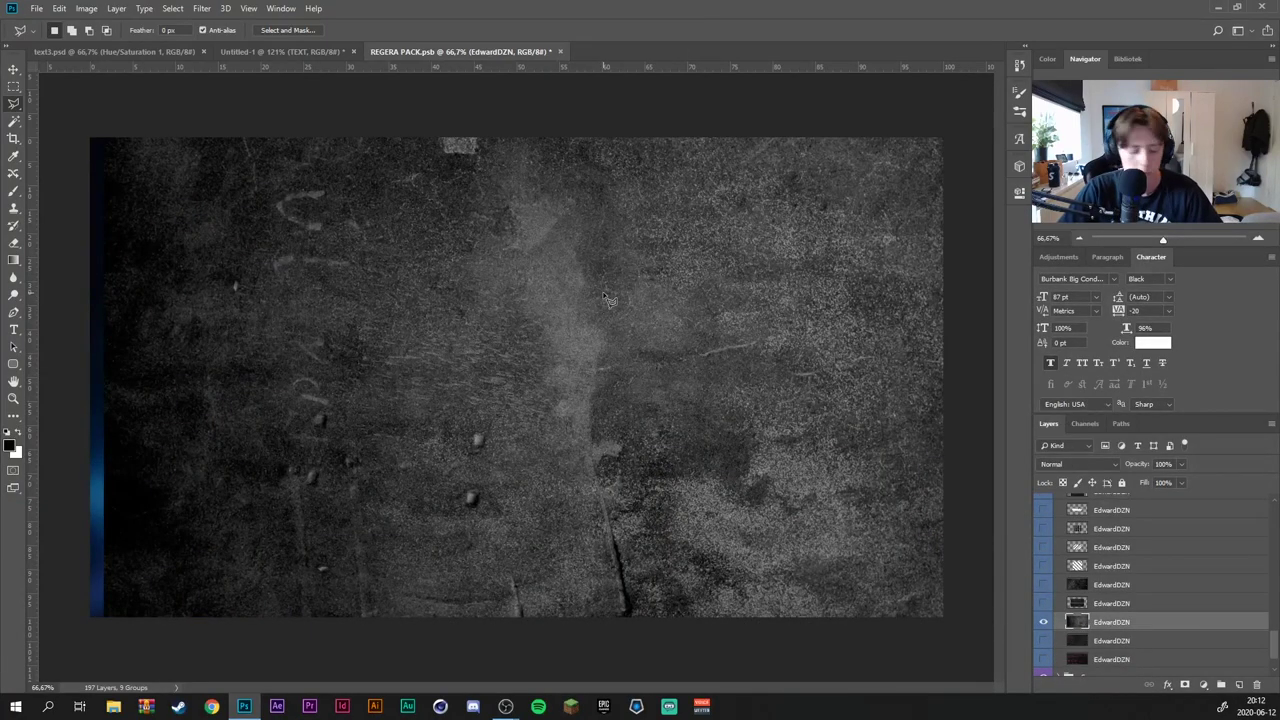
key(v)
key(ctrl+t)
mouse_move(678, 370)
mouse_down()
mouse_move(240, 141)
mouse_move(437, 373)
mouse_up()
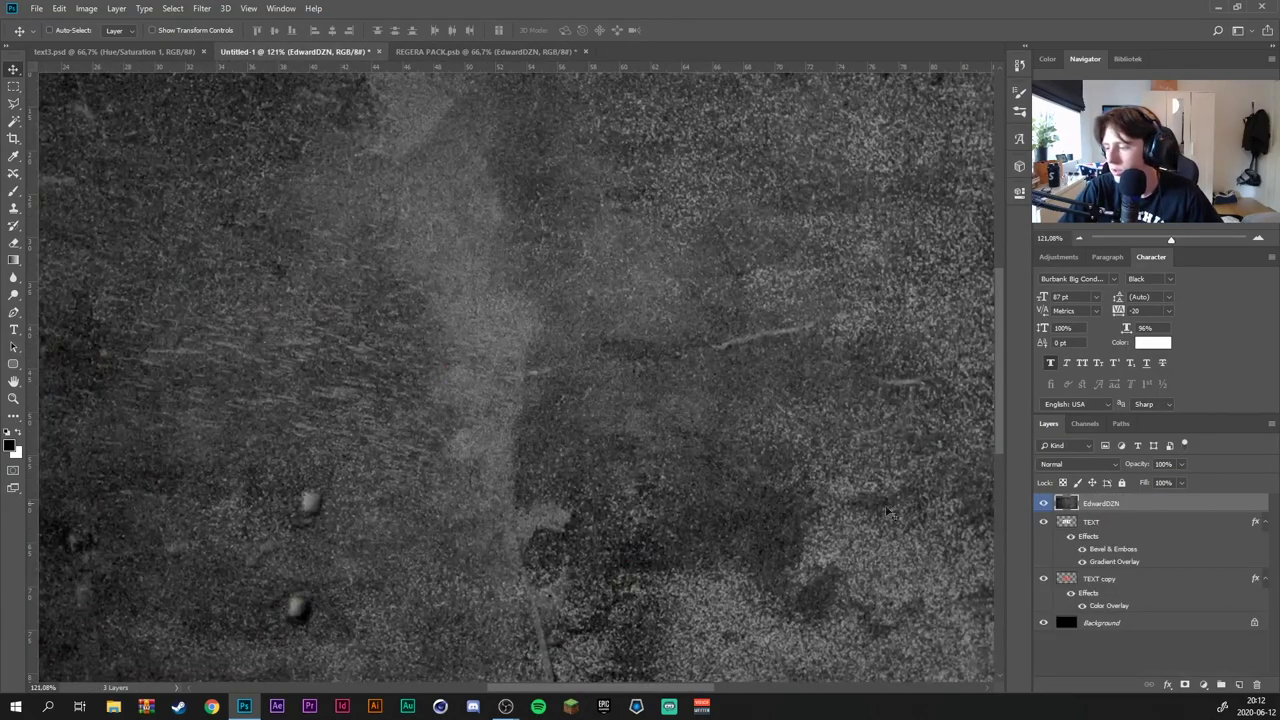
Clip the grunge texture to the TEXT layer and rasterize TEXT's layer style
right_click(1110, 503)
click(1031, 393)
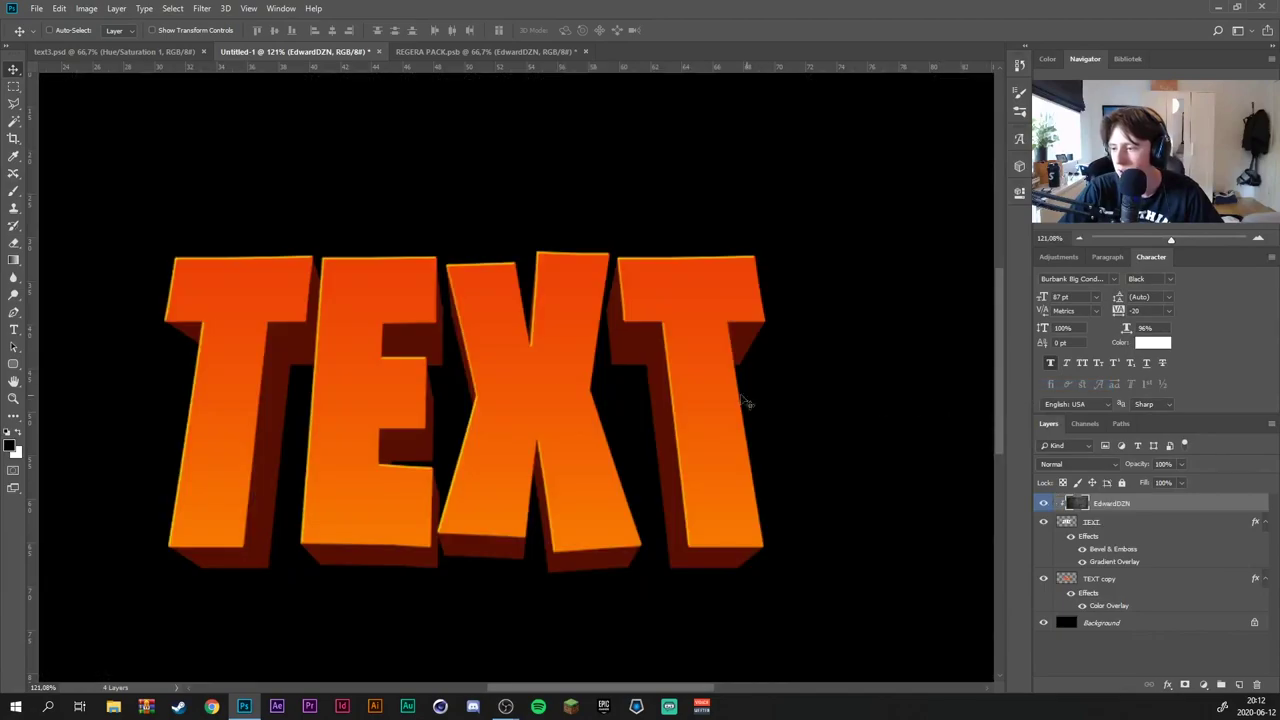
right_click(1245, 519)
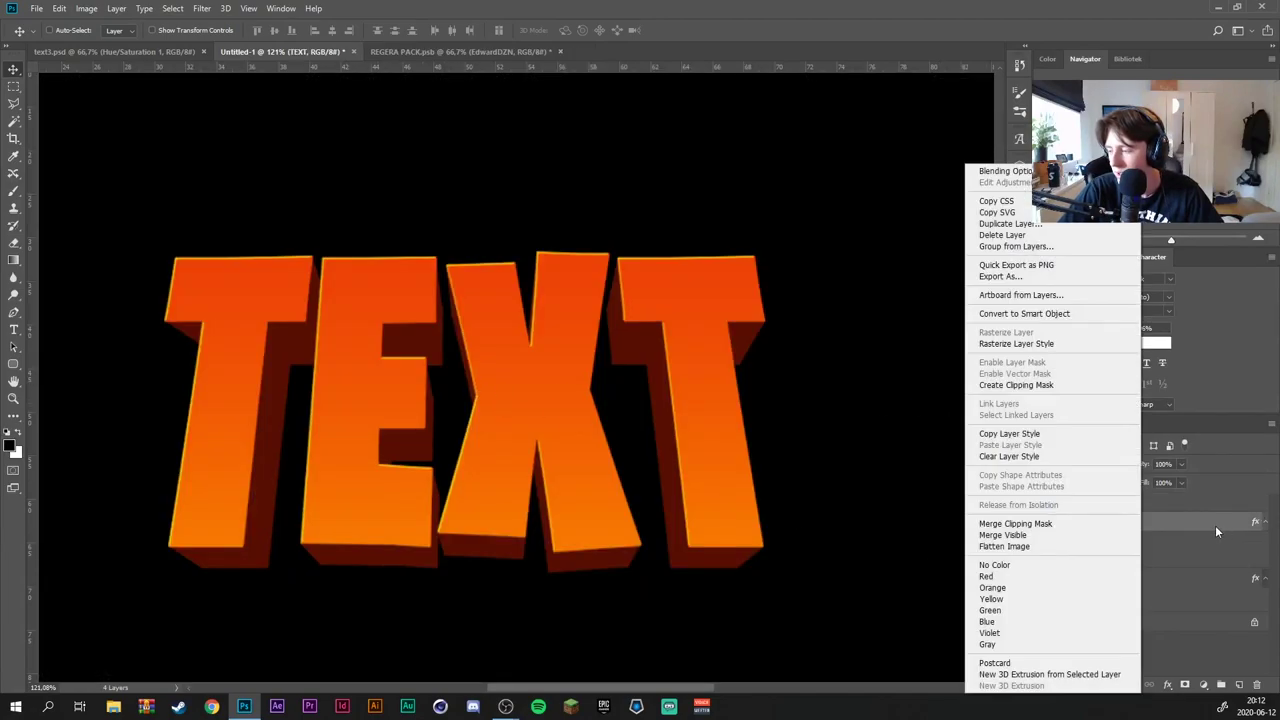
click(1216, 531)
right_click(1172, 521)
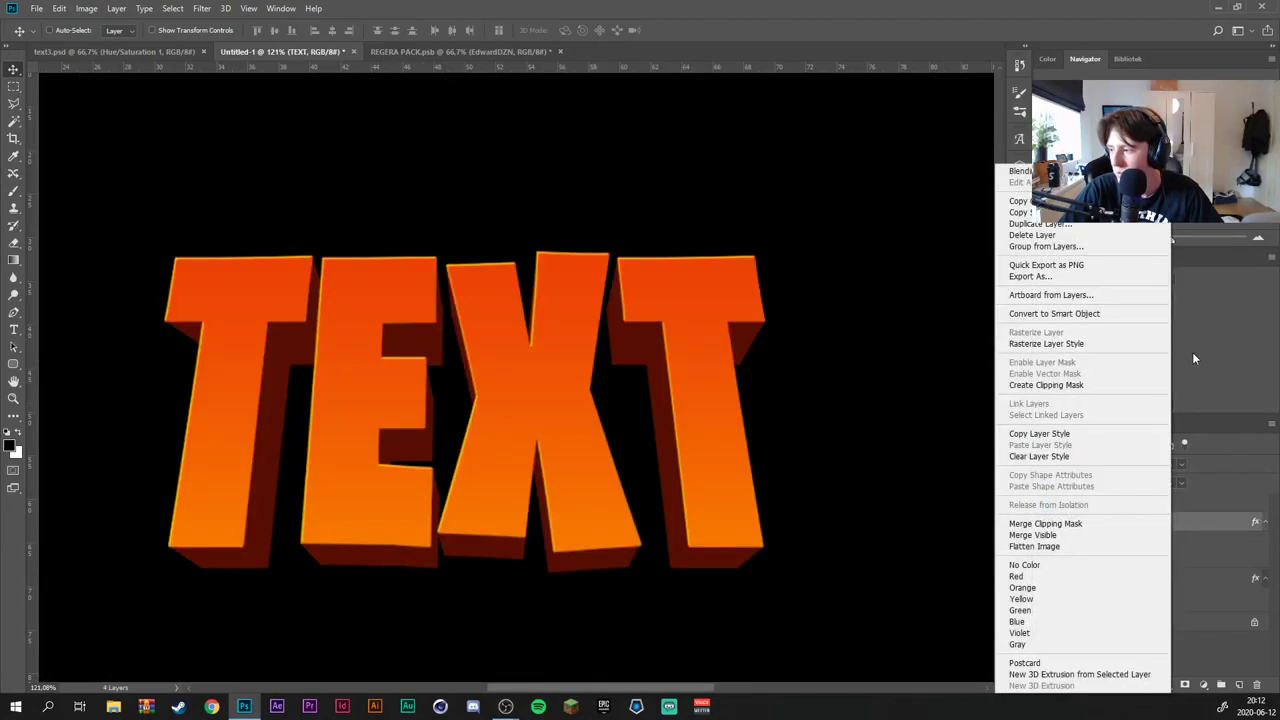
click(1105, 344)
Scale the grunge texture down to about 48% and position it over the TEXT word
click(1116, 505)
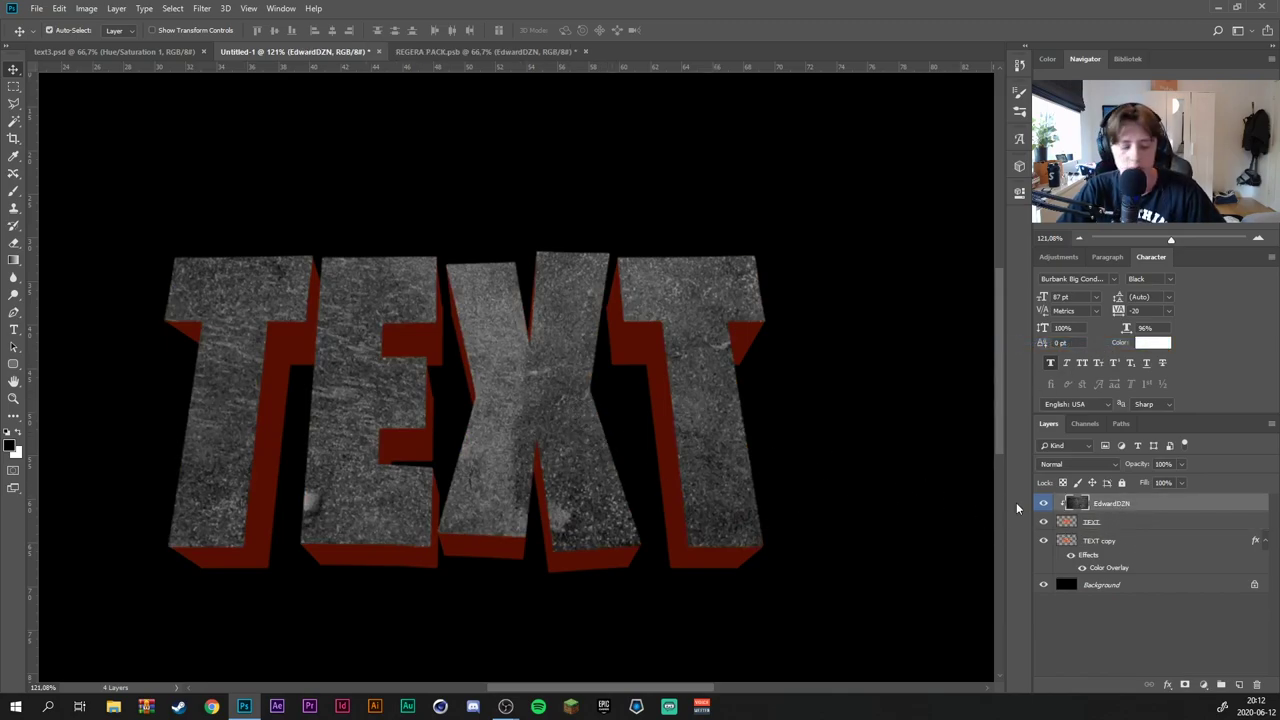
key(ctrl+t)
key(ctrl+0)
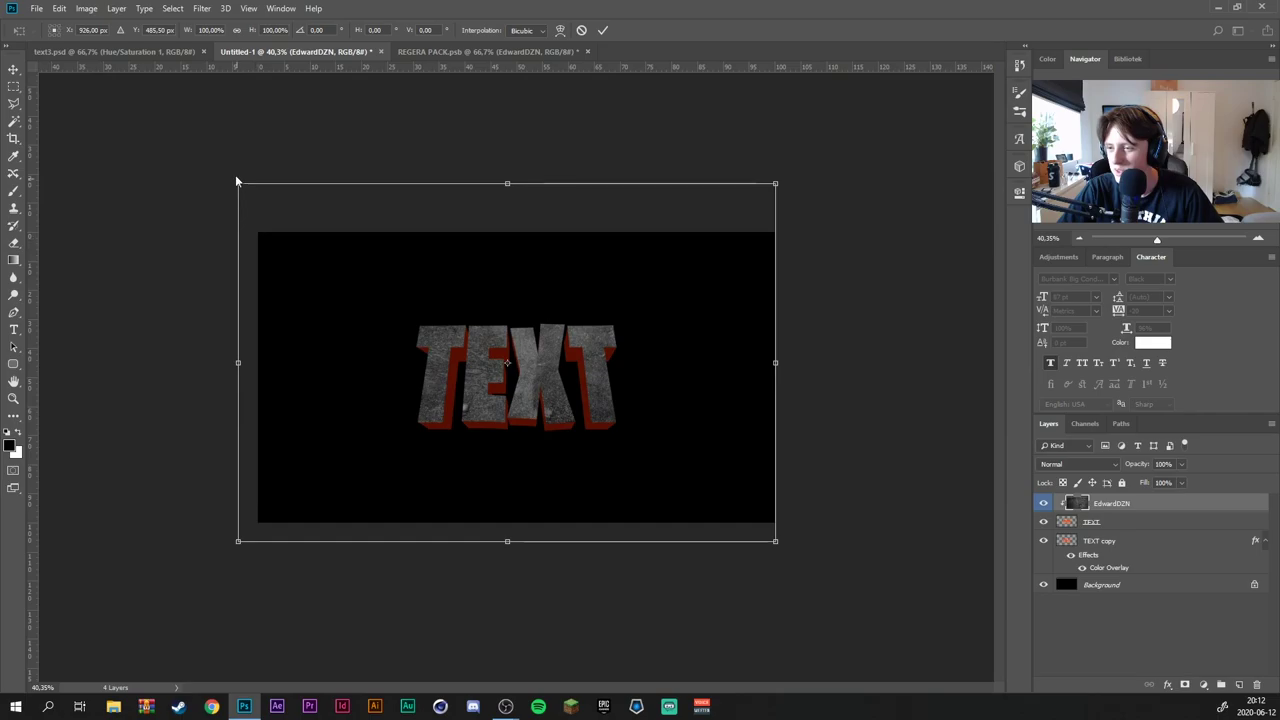
drag(238, 184, 514, 366)
drag(683, 430, 561, 355)
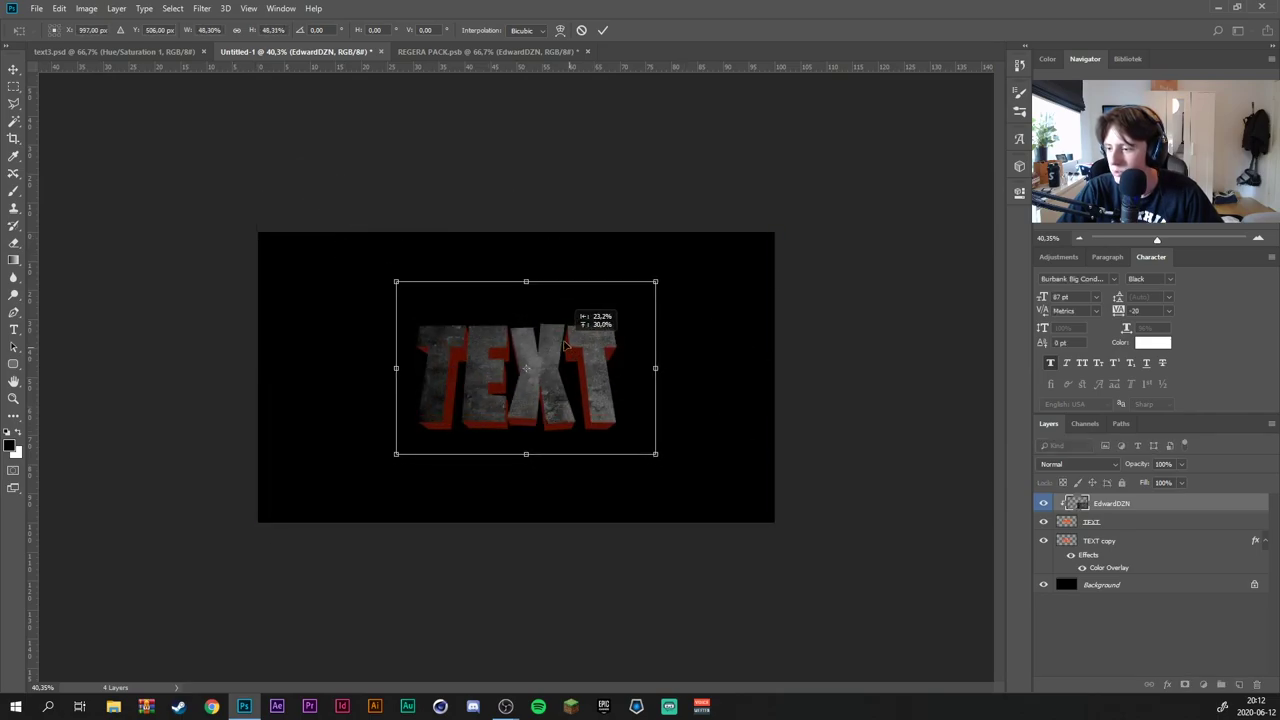
Commit the texture resize and blend the EdwardDZN texture in Color Dodge at 38% opacity
click(603, 30)
scroll(523, 367, up, 3)
scroll(530, 360, up, 3)
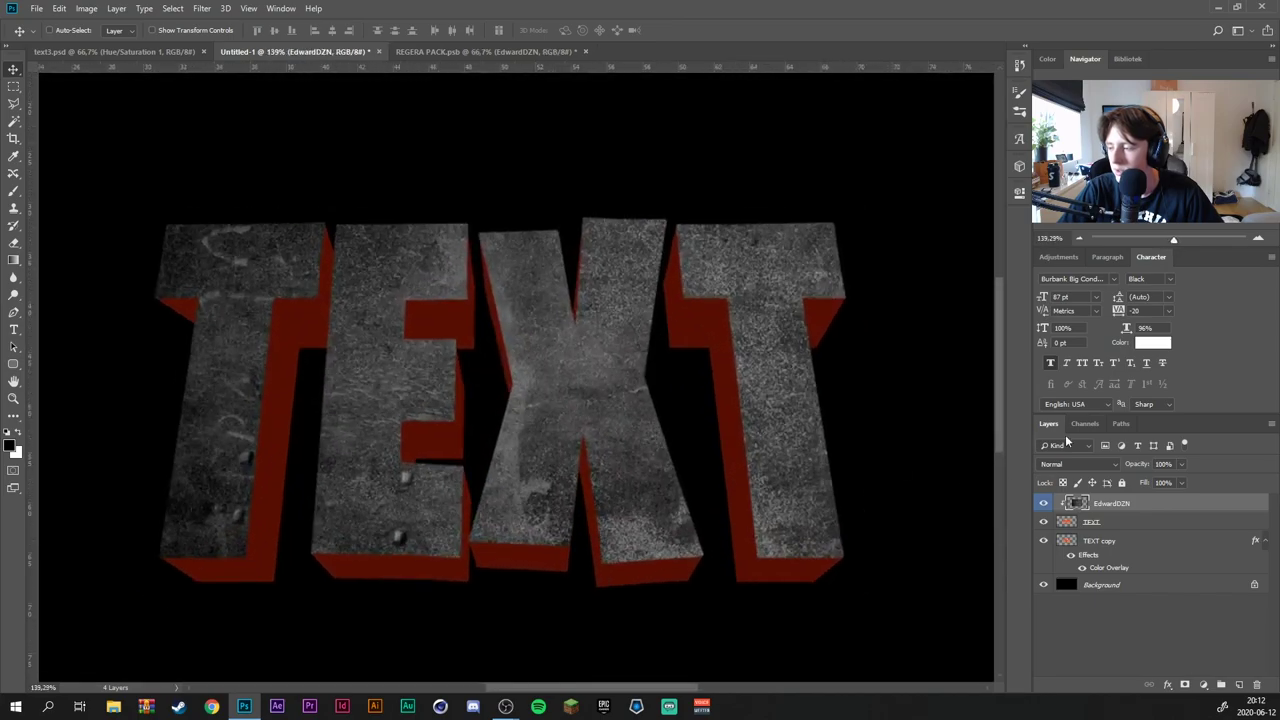
scroll(1065, 465, down, 4)
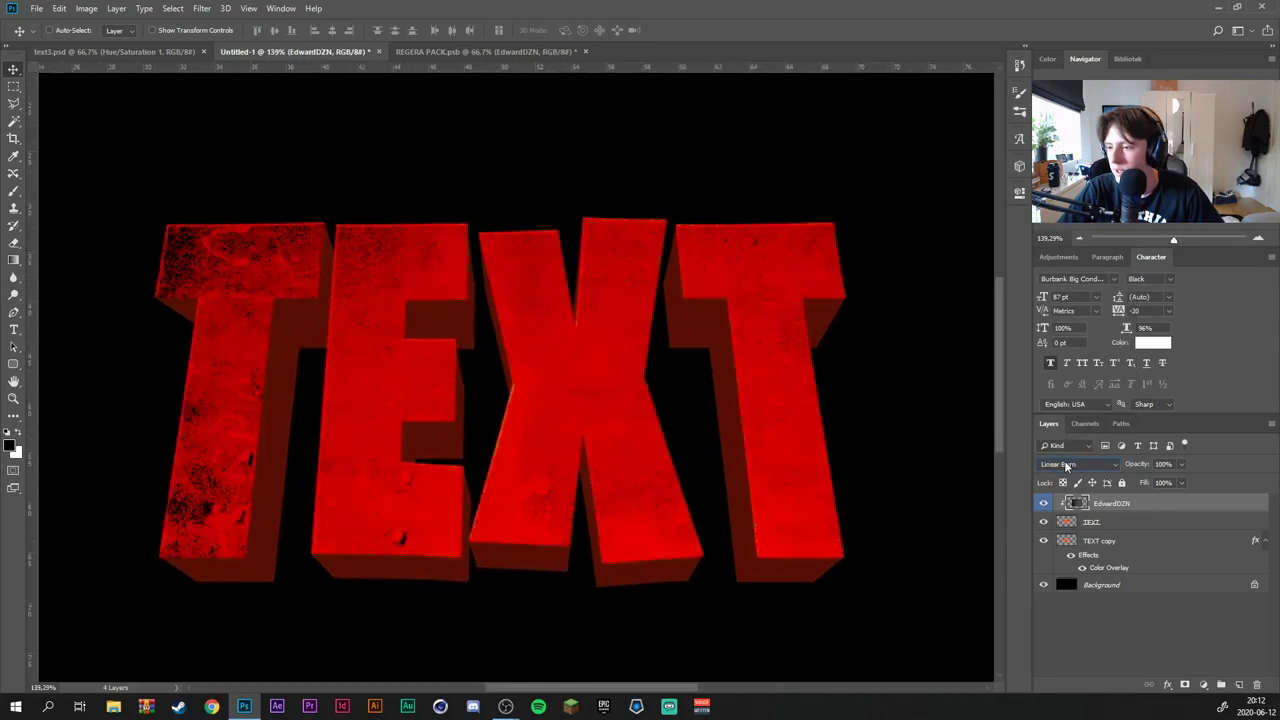
scroll(1065, 465, down, 1)
scroll(1065, 465, down, 2)
scroll(1065, 465, down, 1)
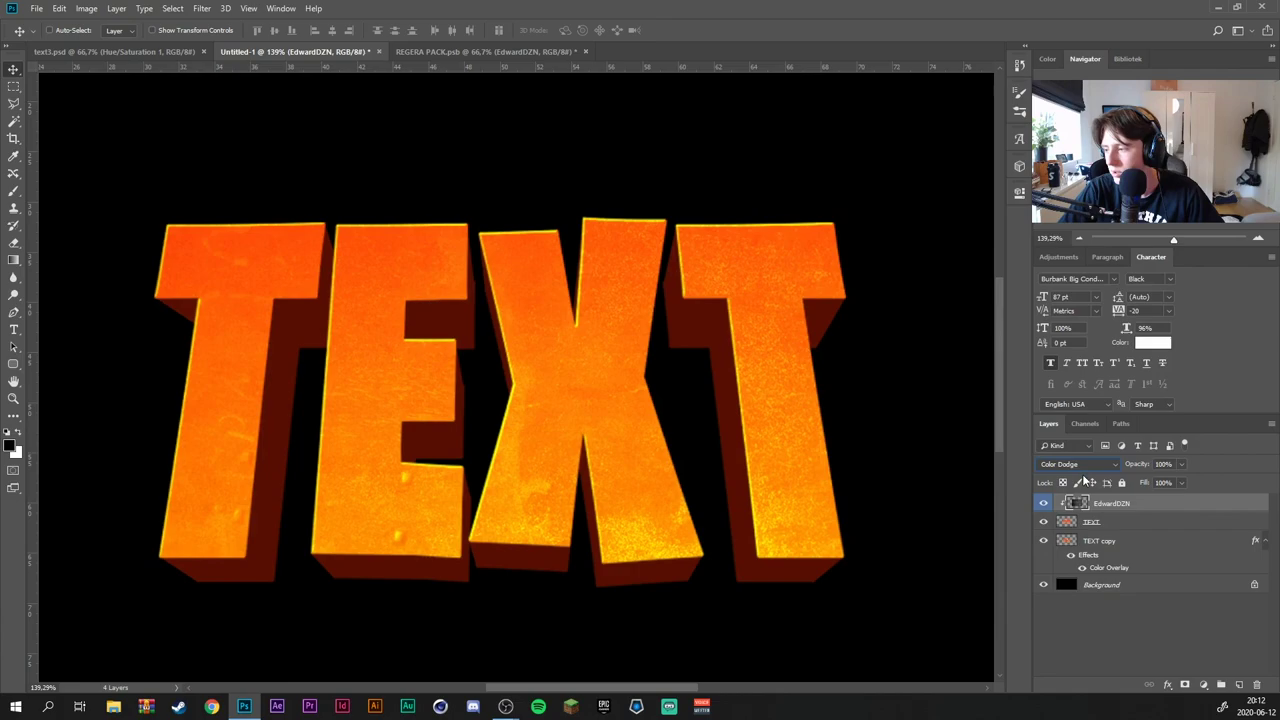
click(1183, 464)
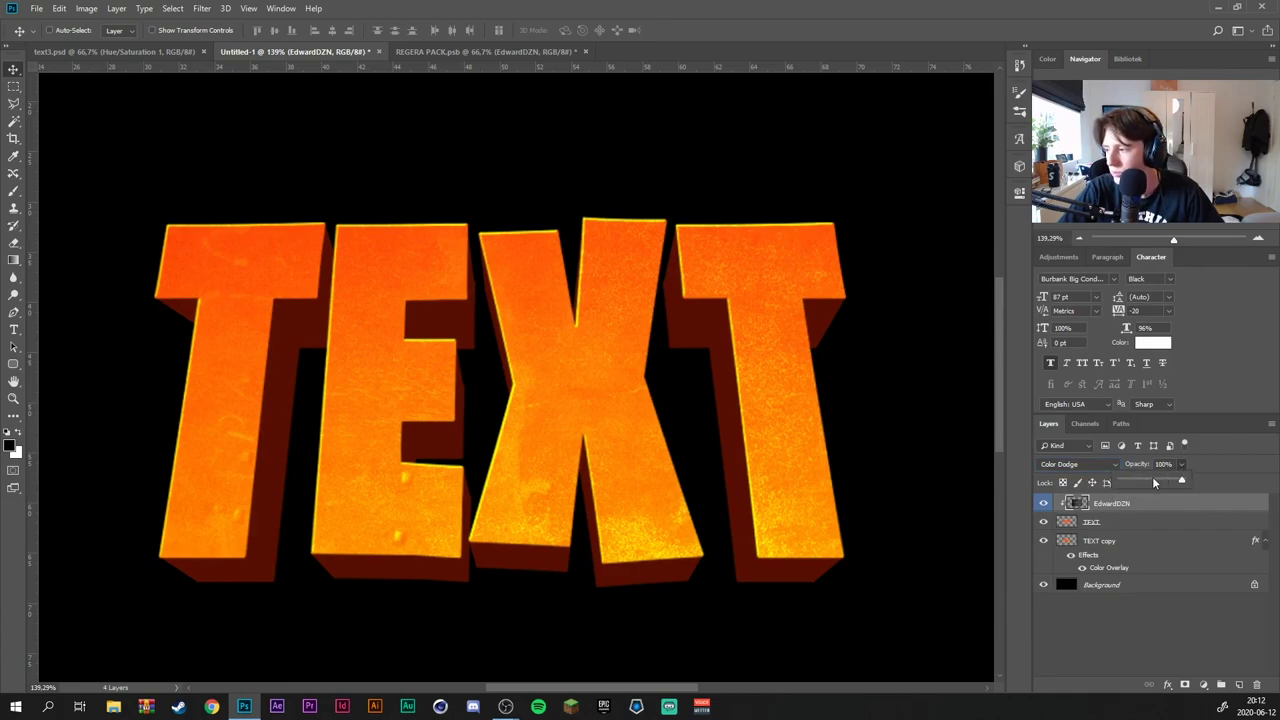
drag(1155, 483, 1145, 482)
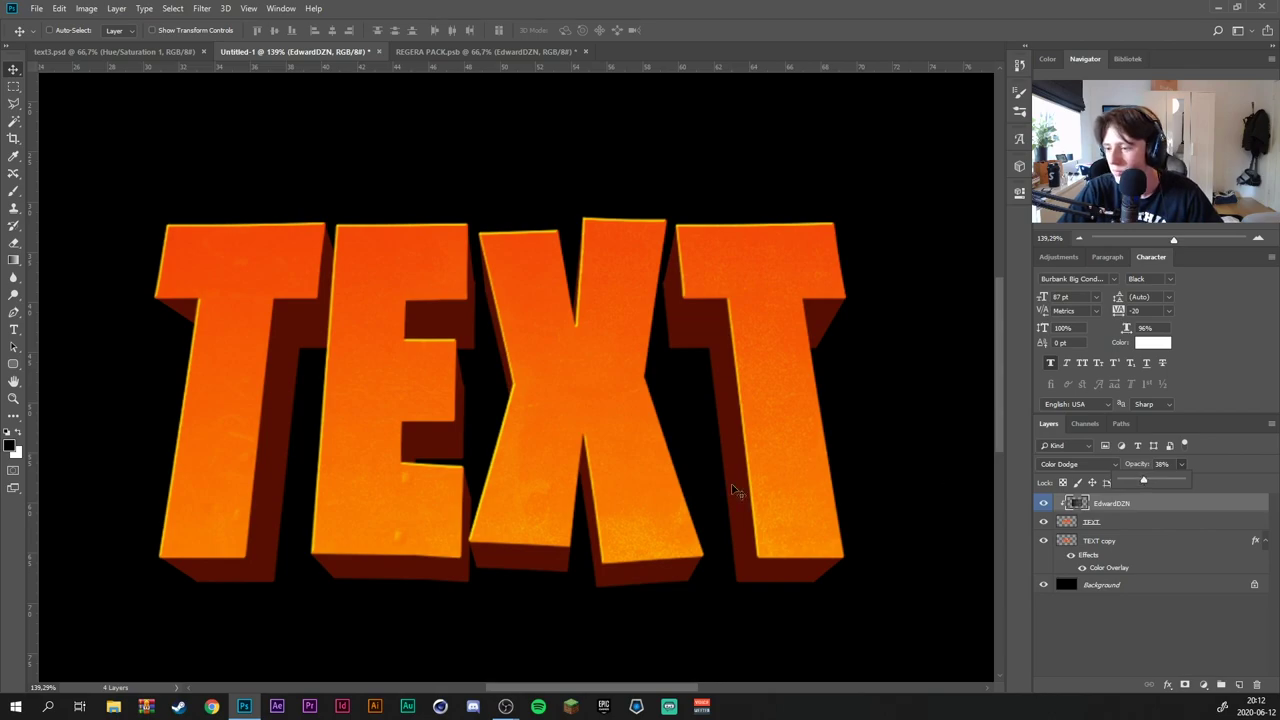
click(645, 463)
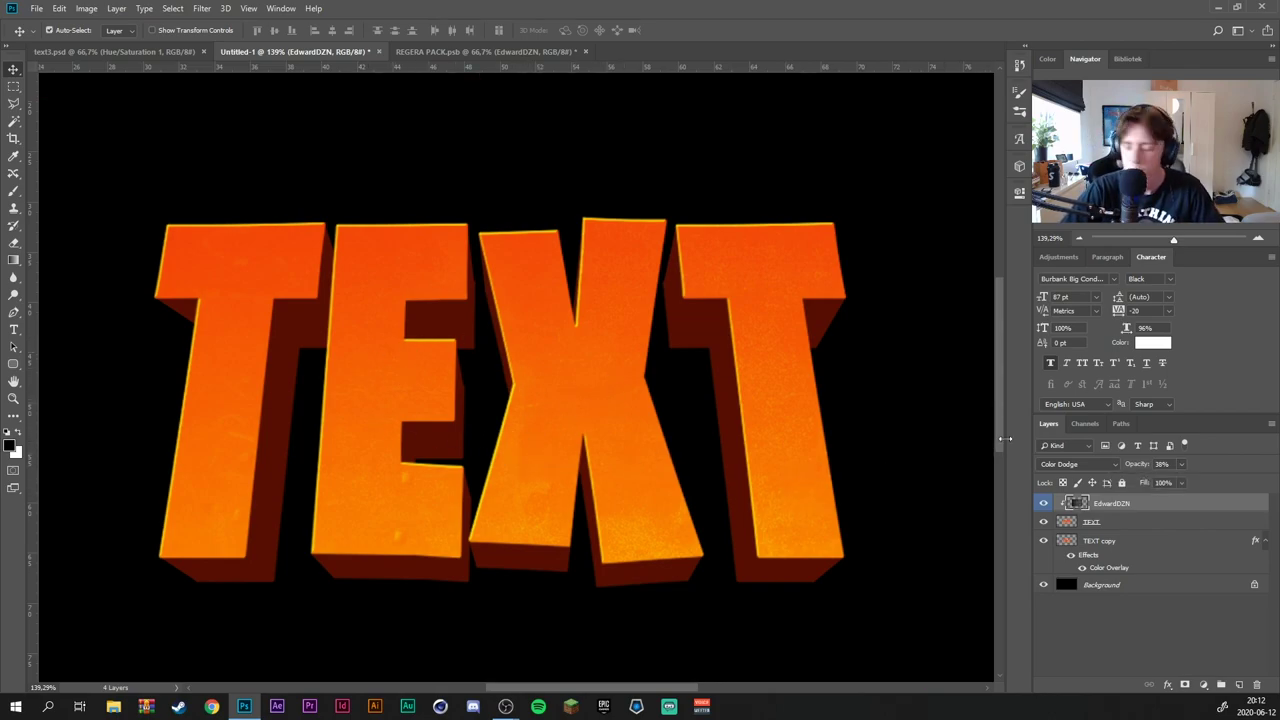
Duplicate the texture, move the copy below TEXT and clip it to TEXT copy
key(ctrl+j)
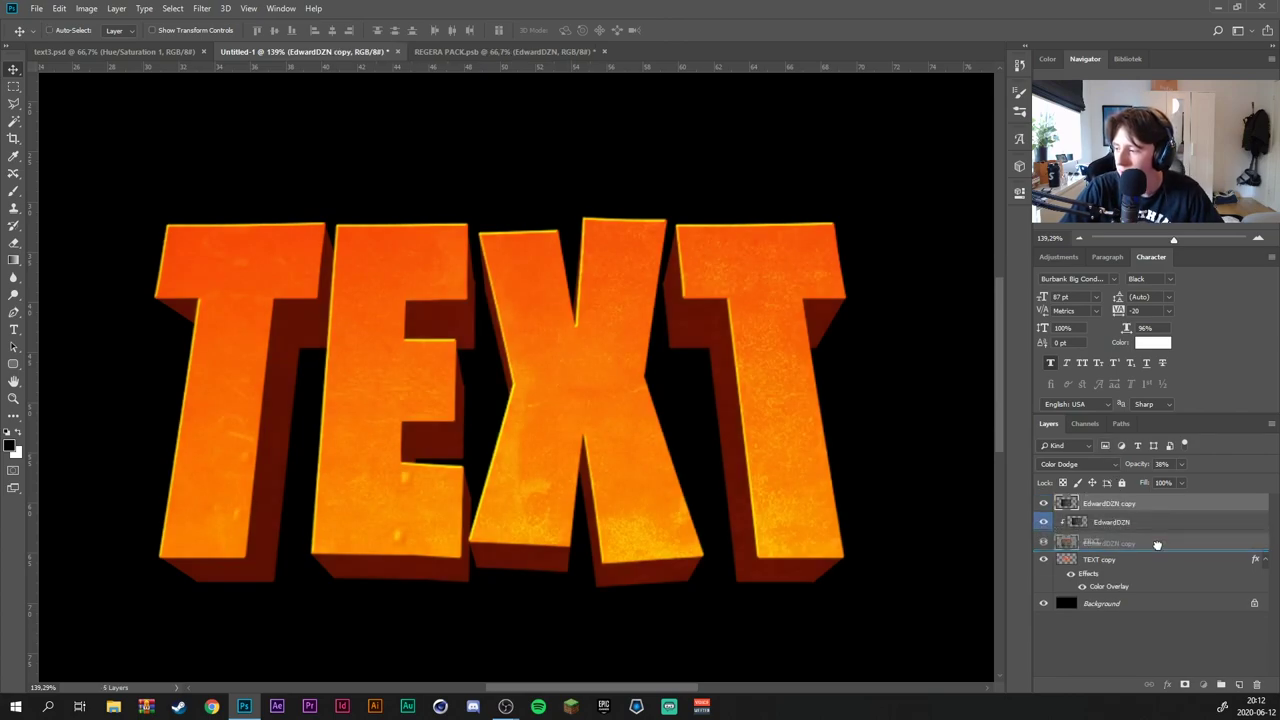
drag(1155, 509, 1162, 545)
right_click(1168, 546)
click(1184, 232)
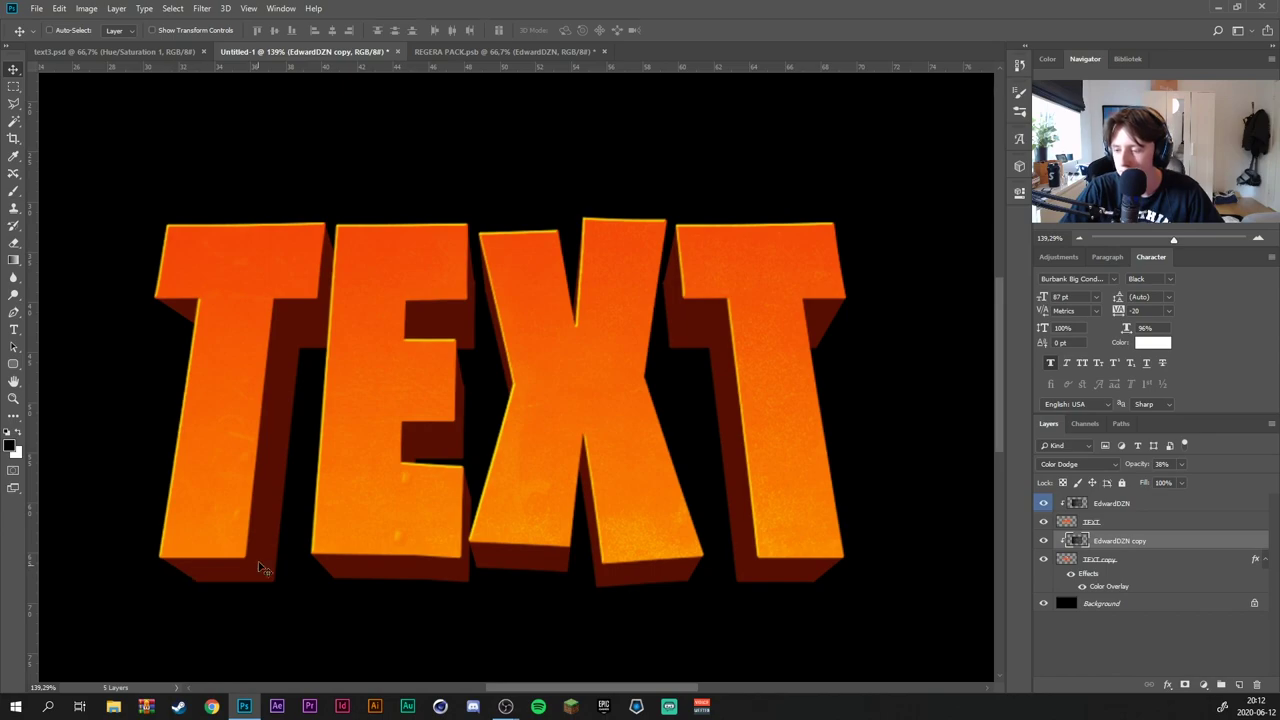
Clear the colour overlay layer style from the TEXT copy layer
click(1145, 570)
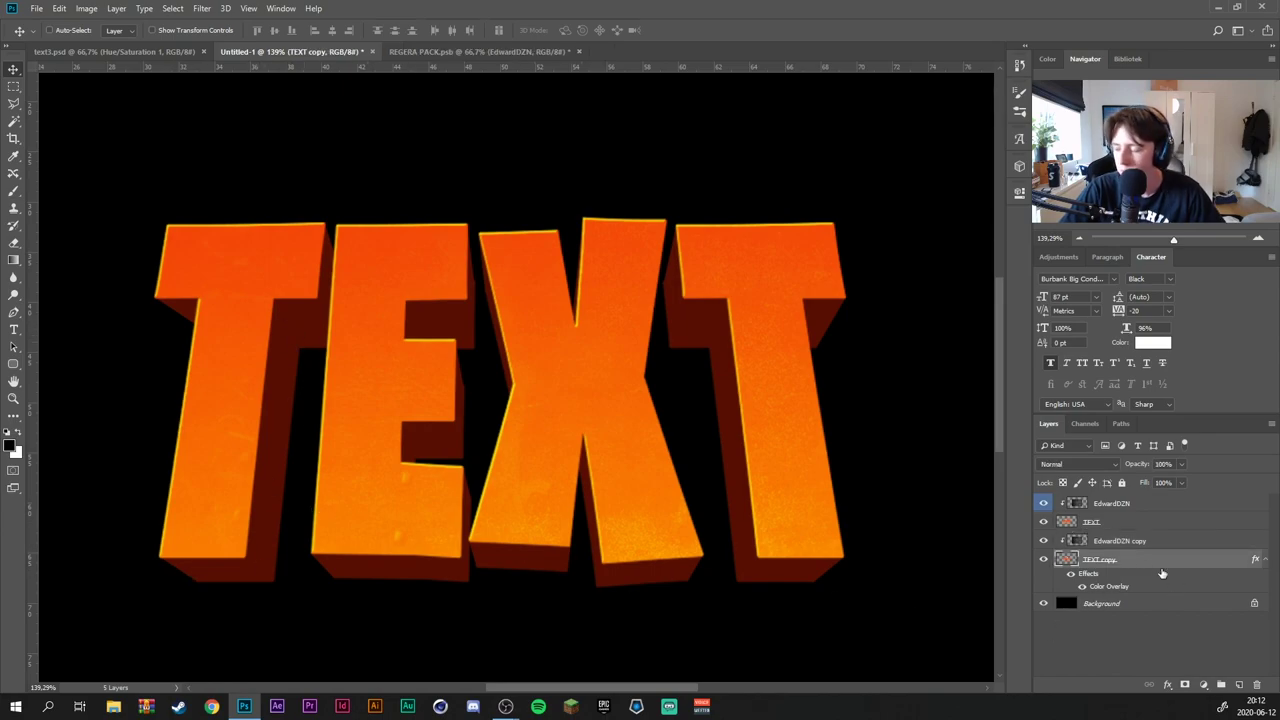
right_click(1161, 565)
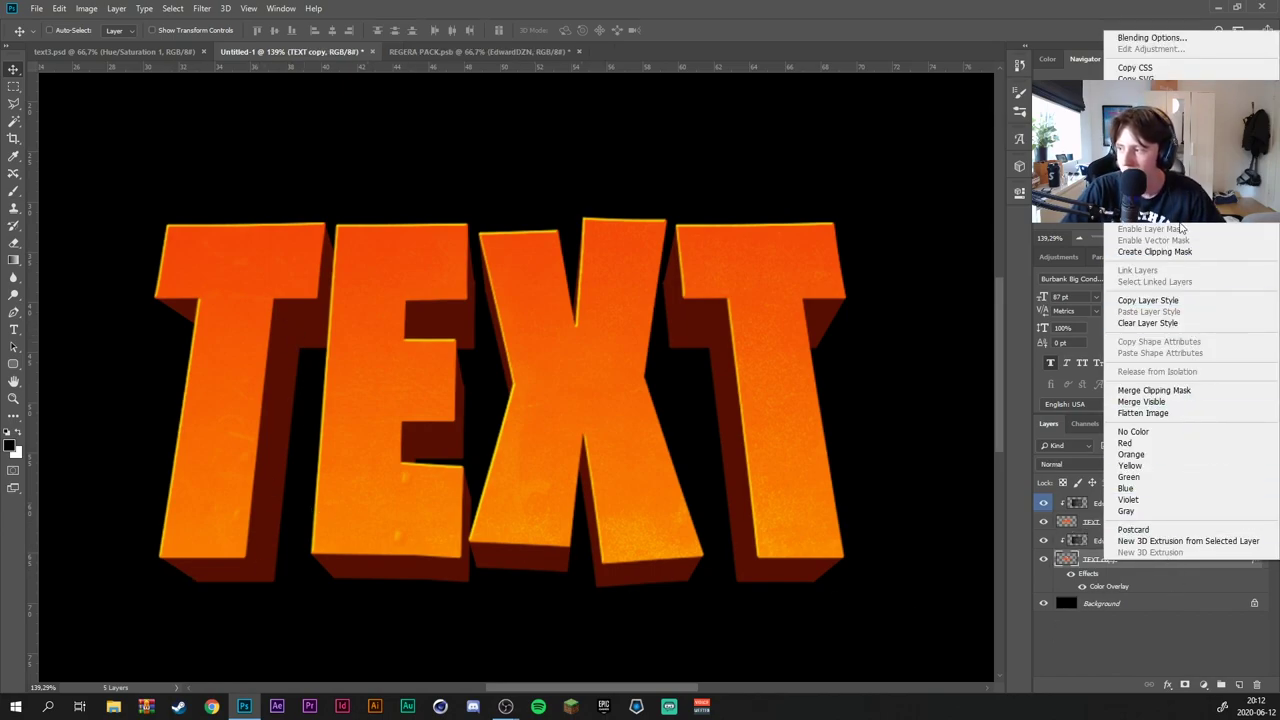
click(1148, 323)
Set the texture copy's blend mode to Soft Light
click(1133, 542)
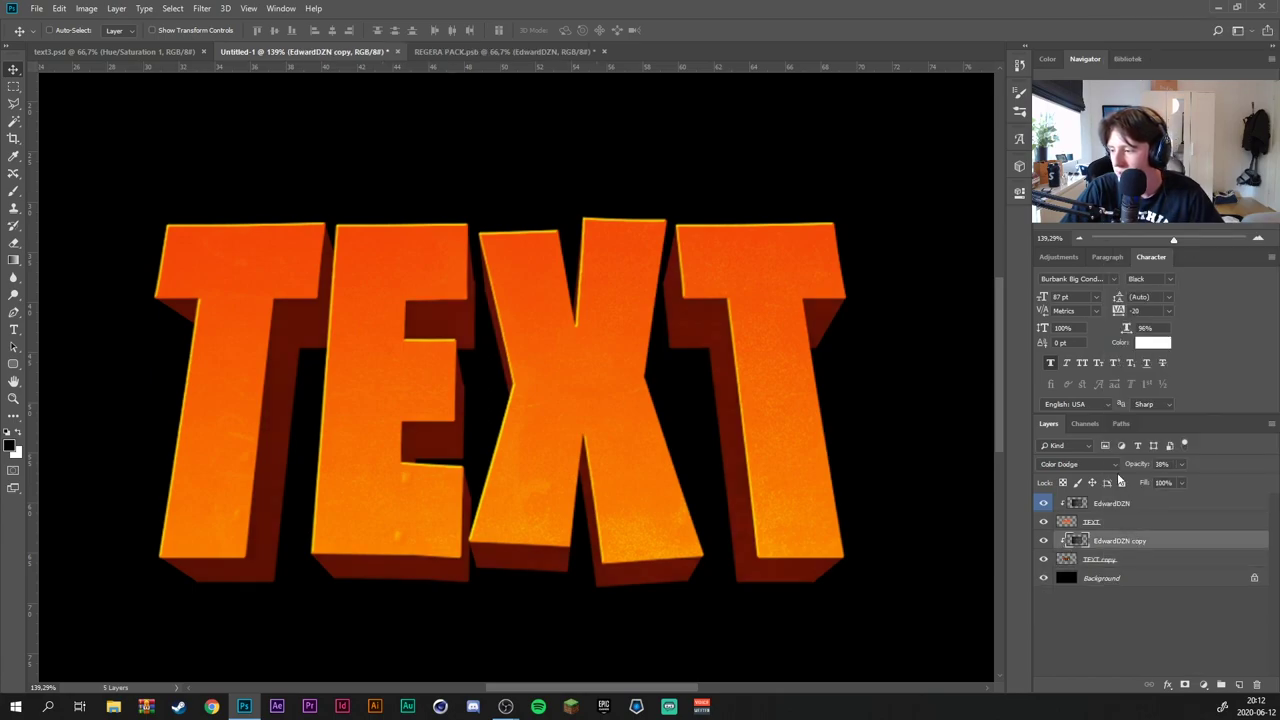
click(1090, 463)
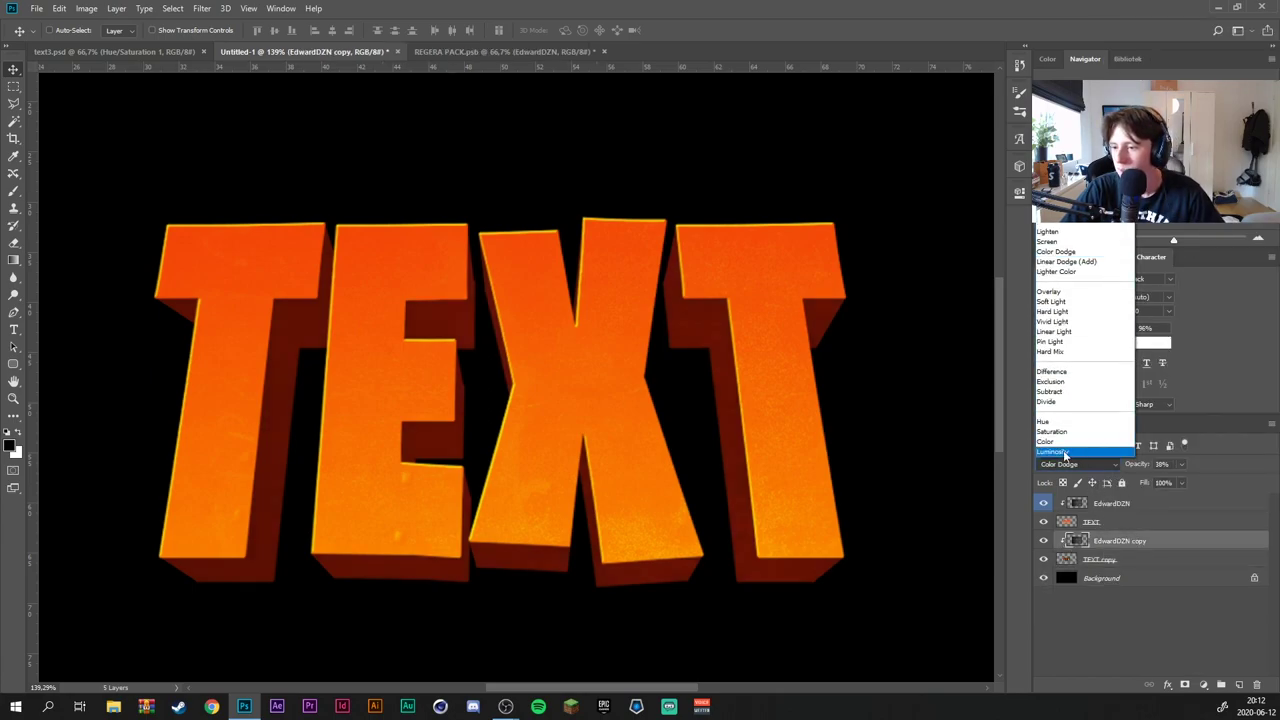
click(1077, 303)
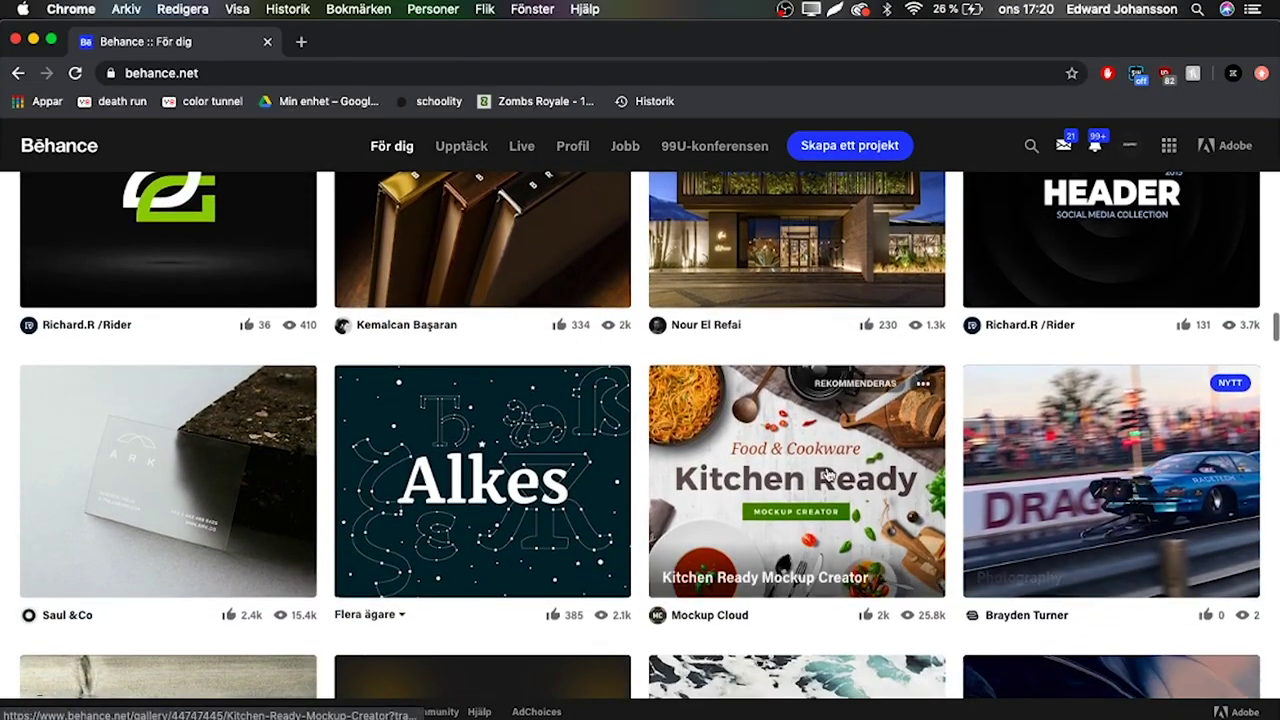
Open the Kitchen Ready mockup project and screenshot its 'Ready' lettering with Cmd+Shift+4
click(826, 467)
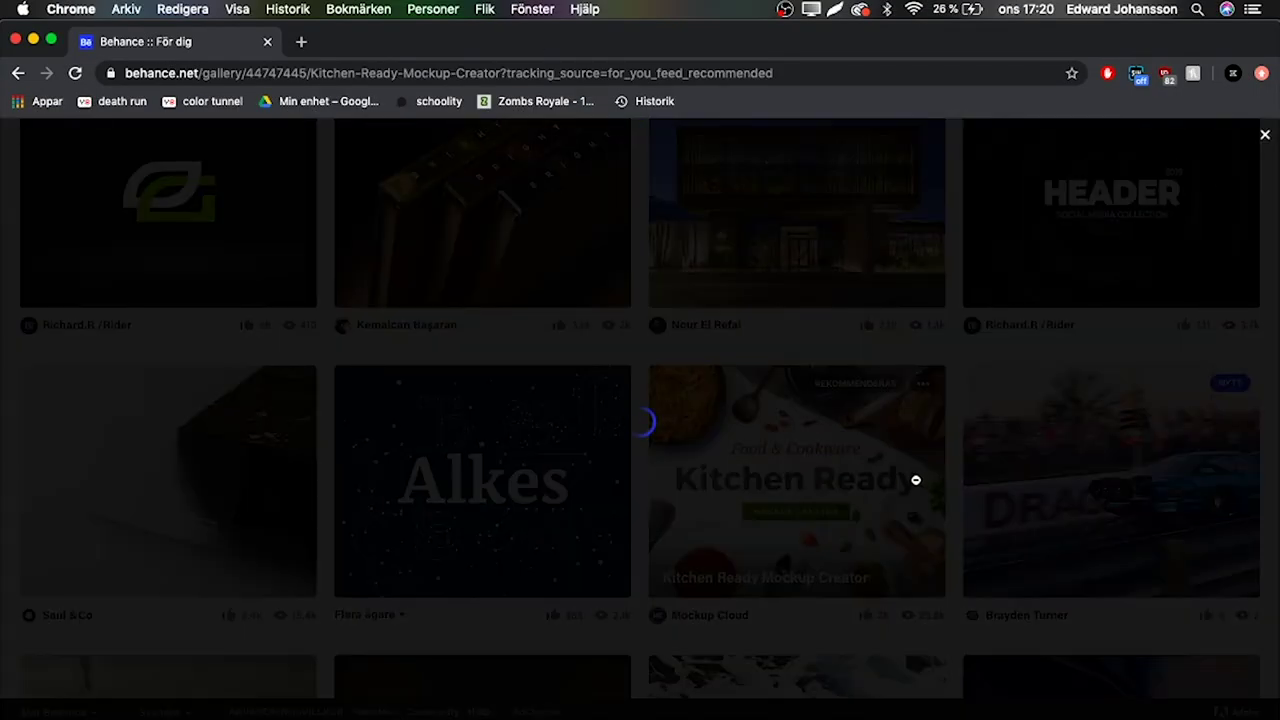
key(super+shift+4)
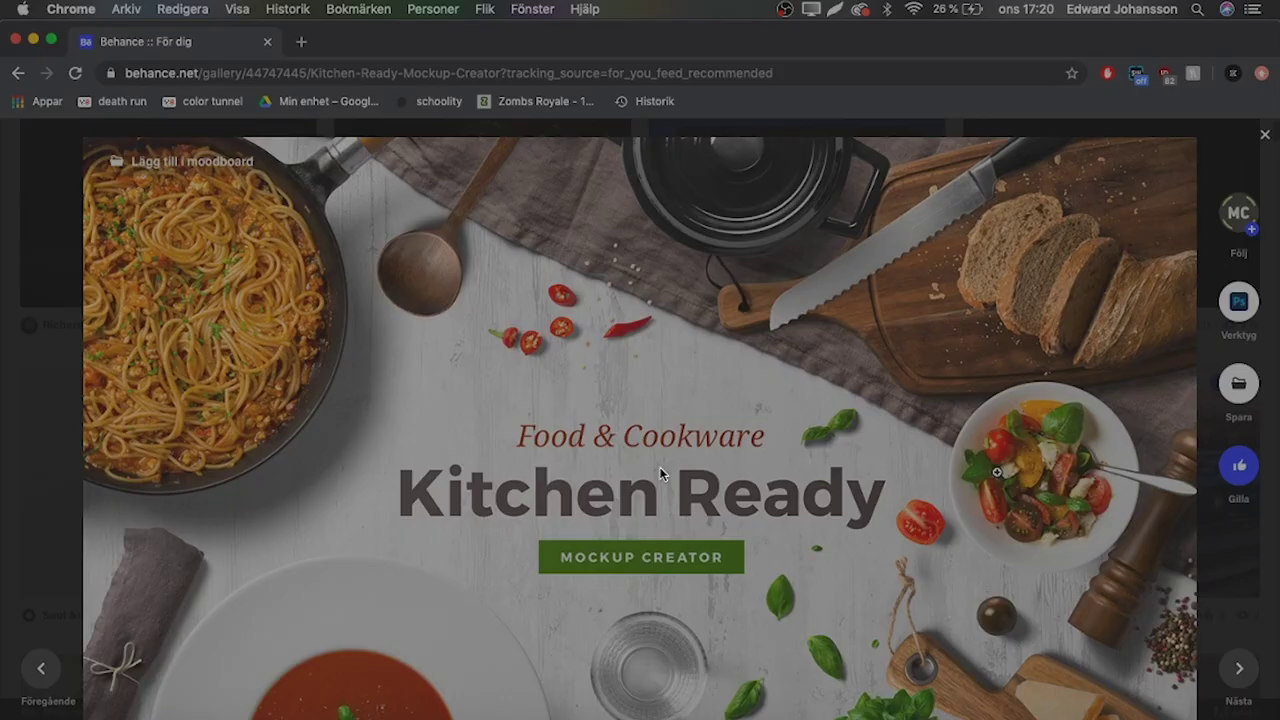
drag(668, 458, 894, 540)
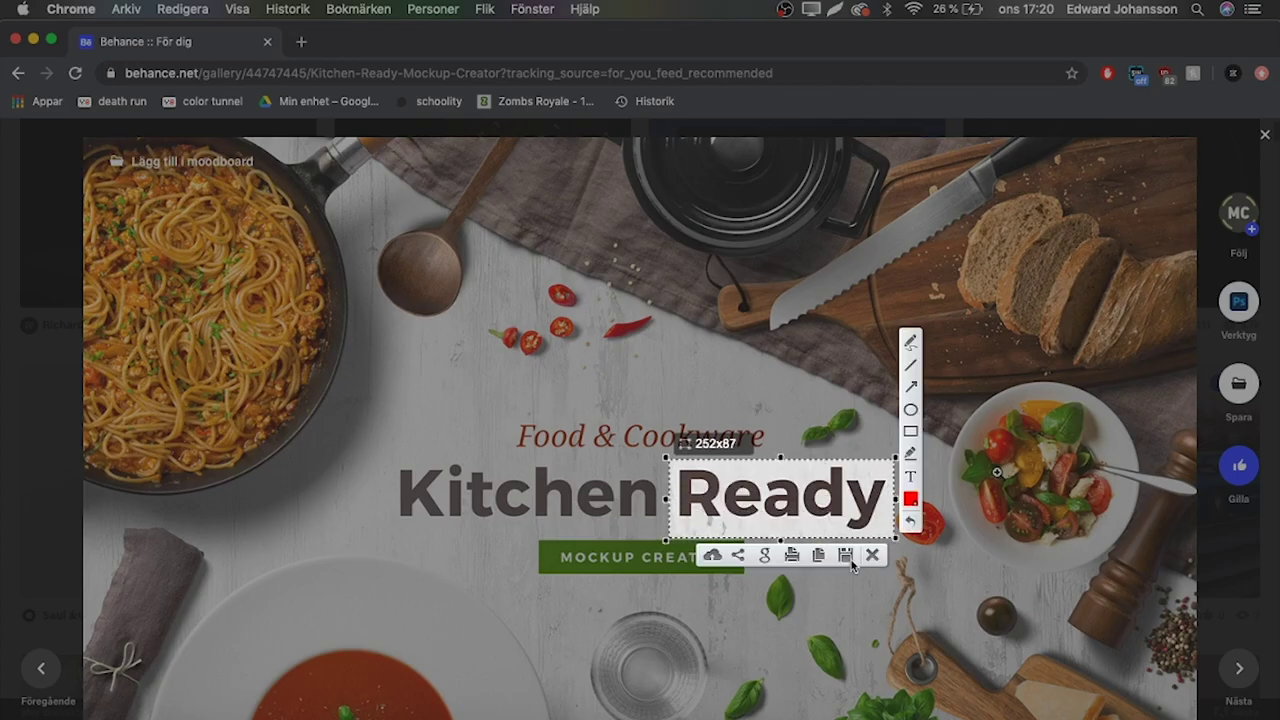
click(820, 558)
Load whatfontis.com in a new tab and submit the Ready image for identification
click(656, 90)
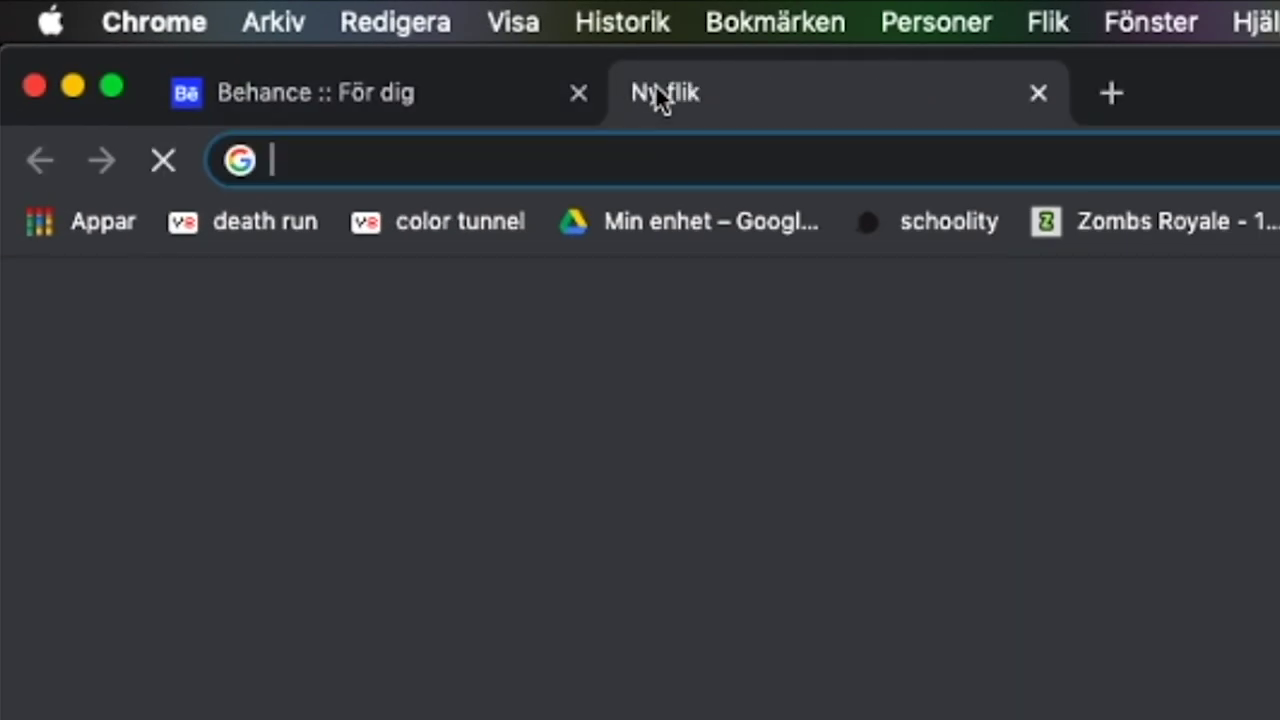
text(whatfontis)
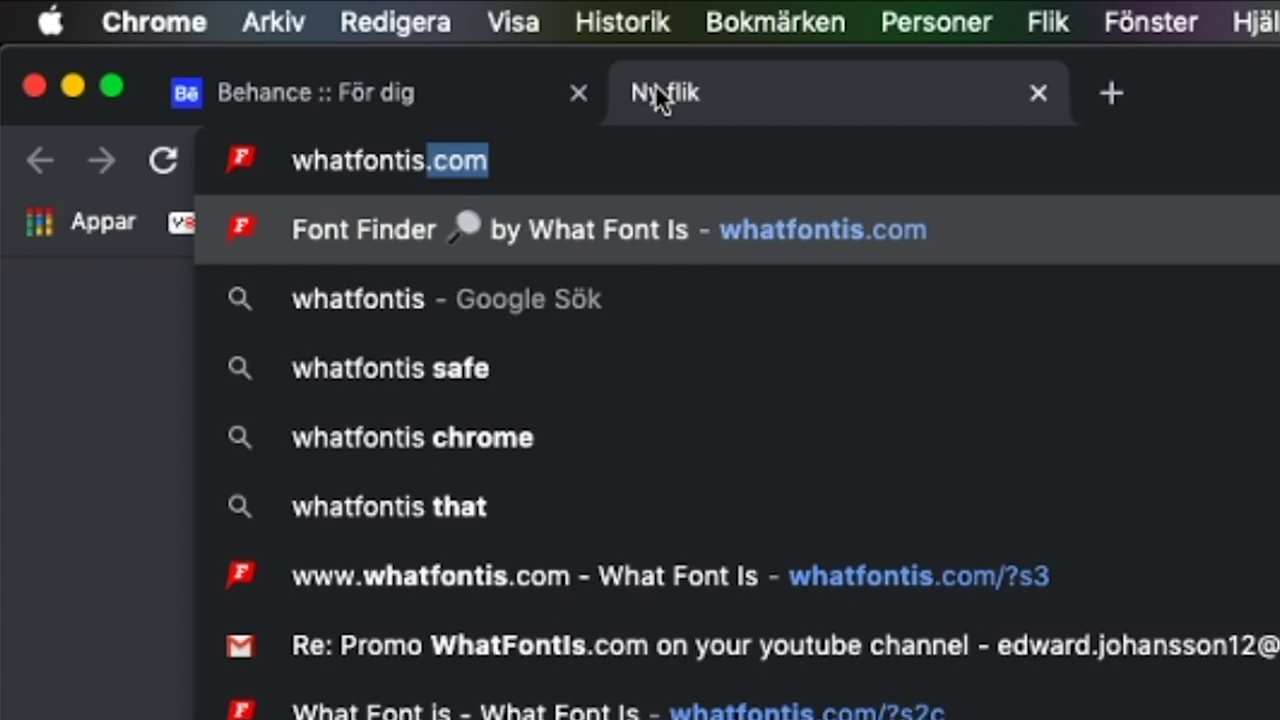
key(Return)
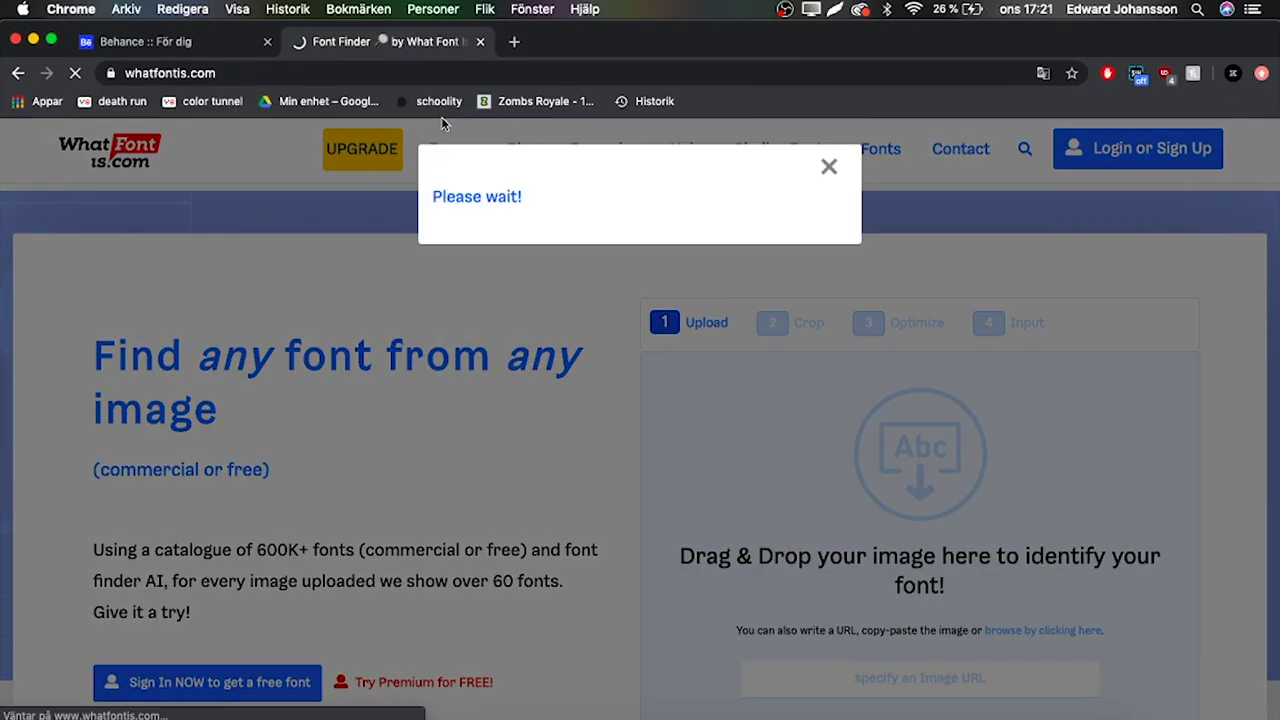
scroll(795, 383, down, 2)
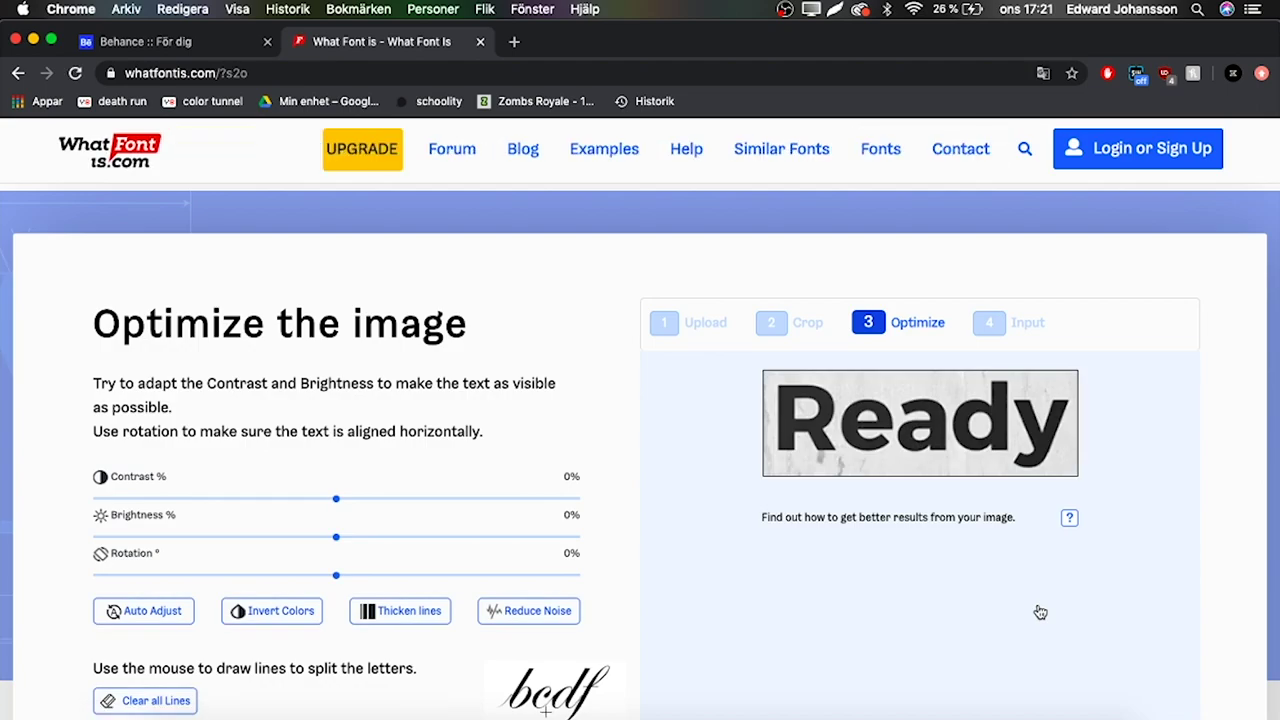
scroll(1037, 608, down, 3)
click(1011, 674)
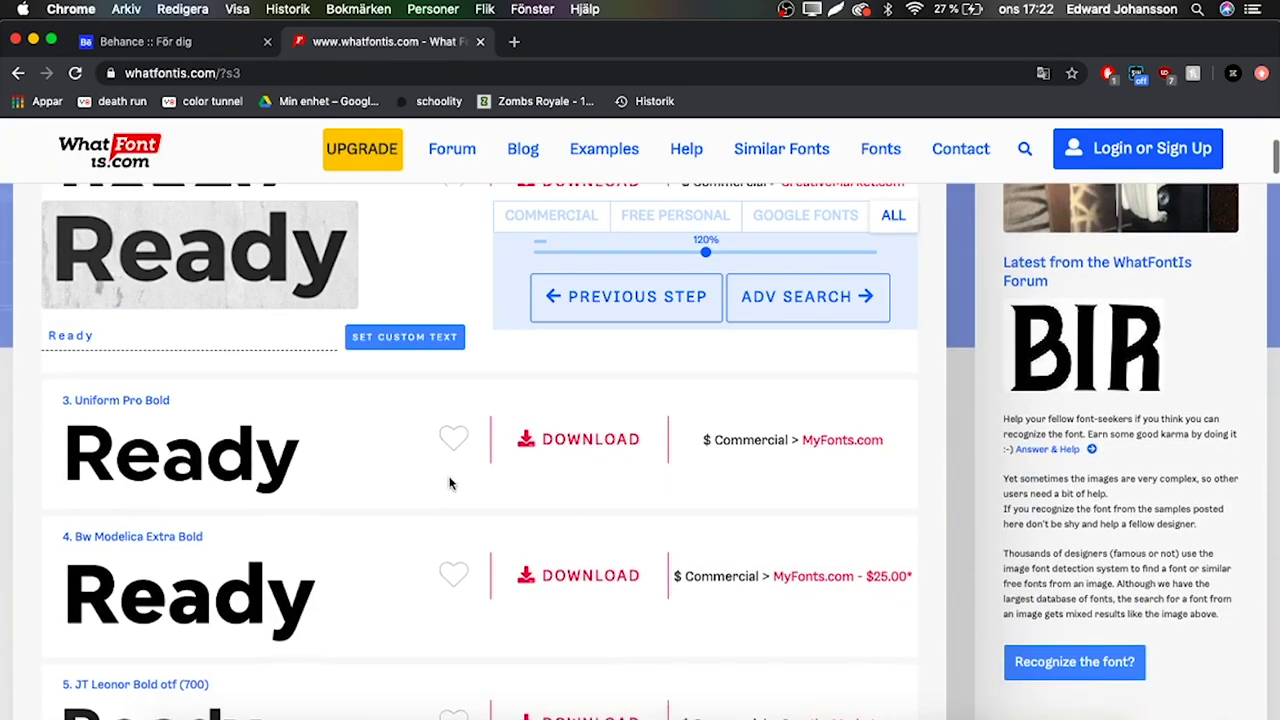
Check the Bw Modelica Extra Bold match, then filter results to free personal-use fonts
click(157, 542)
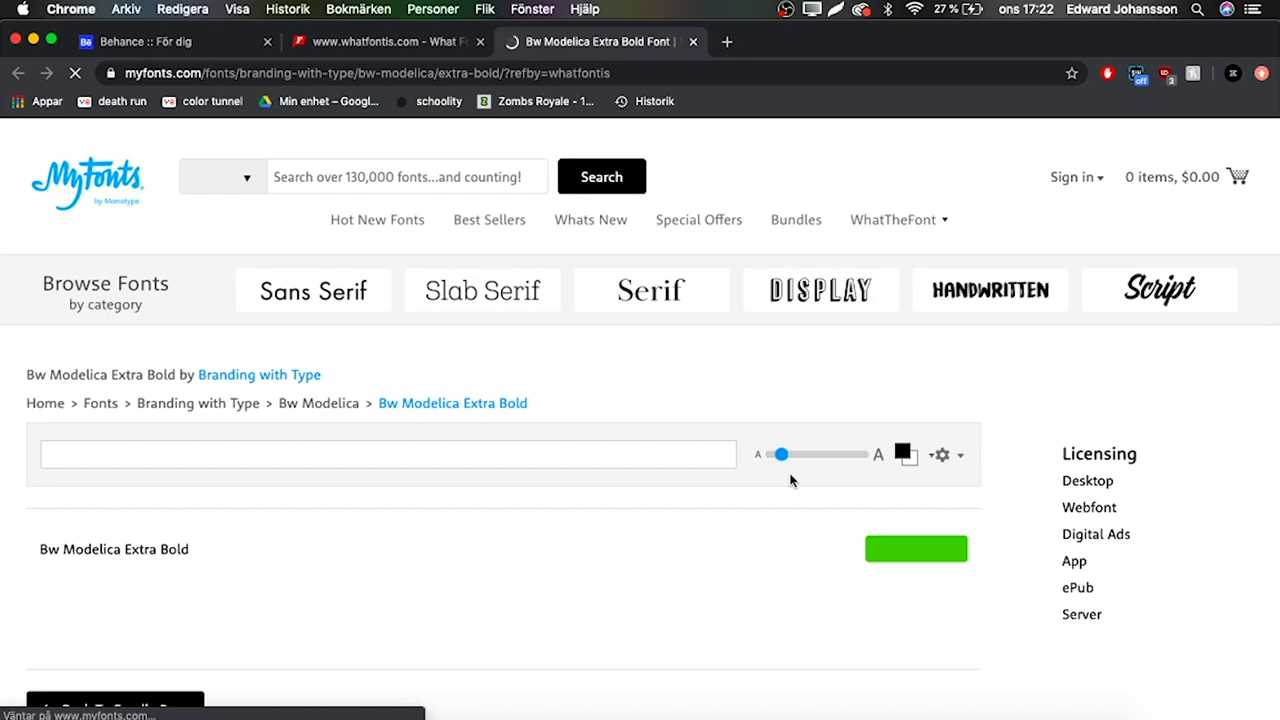
key(ctrl+shift+Tab)
scroll(540, 350, up, 2)
scroll(540, 350, up, 3)
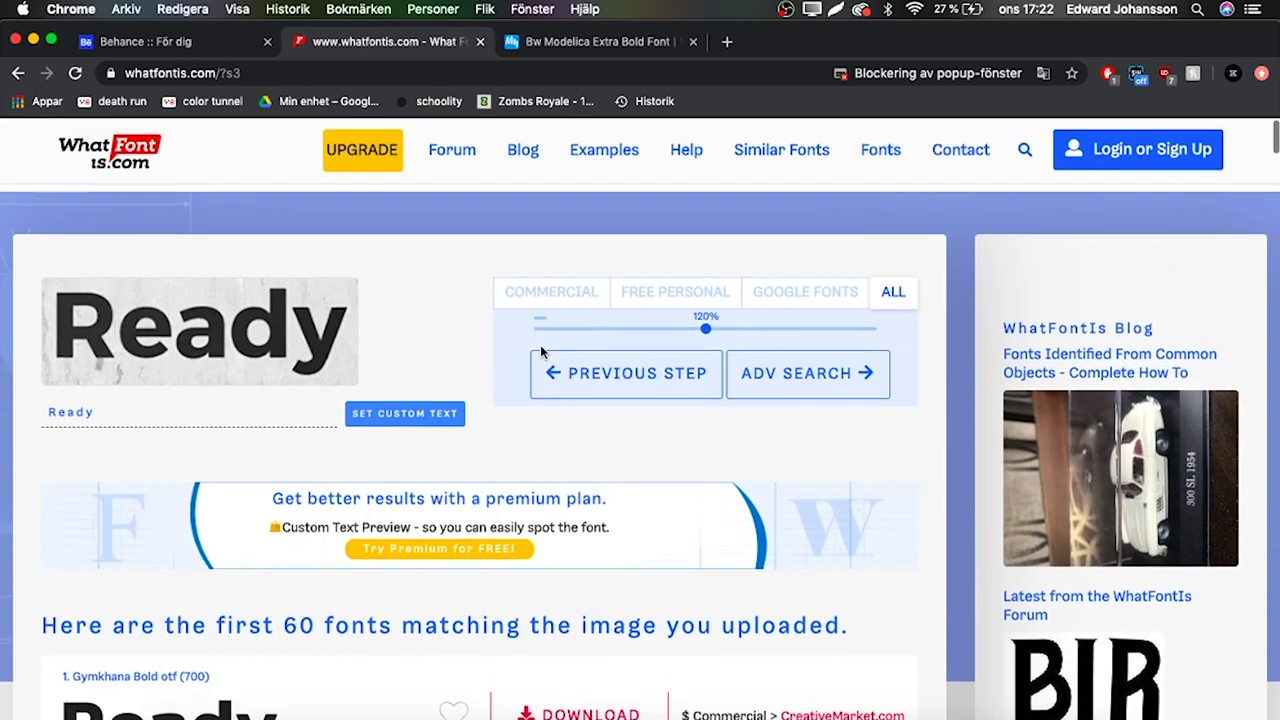
click(676, 296)
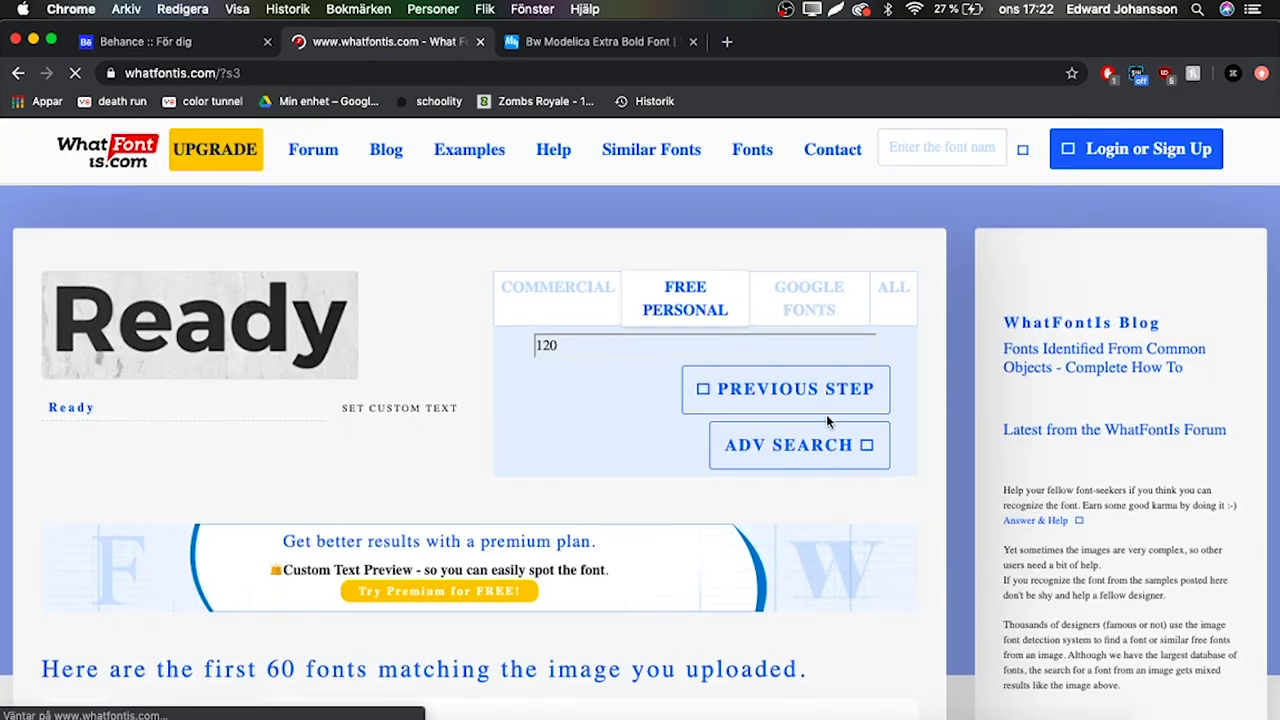
scroll(826, 414, down, 2)
scroll(826, 420, down, 4)
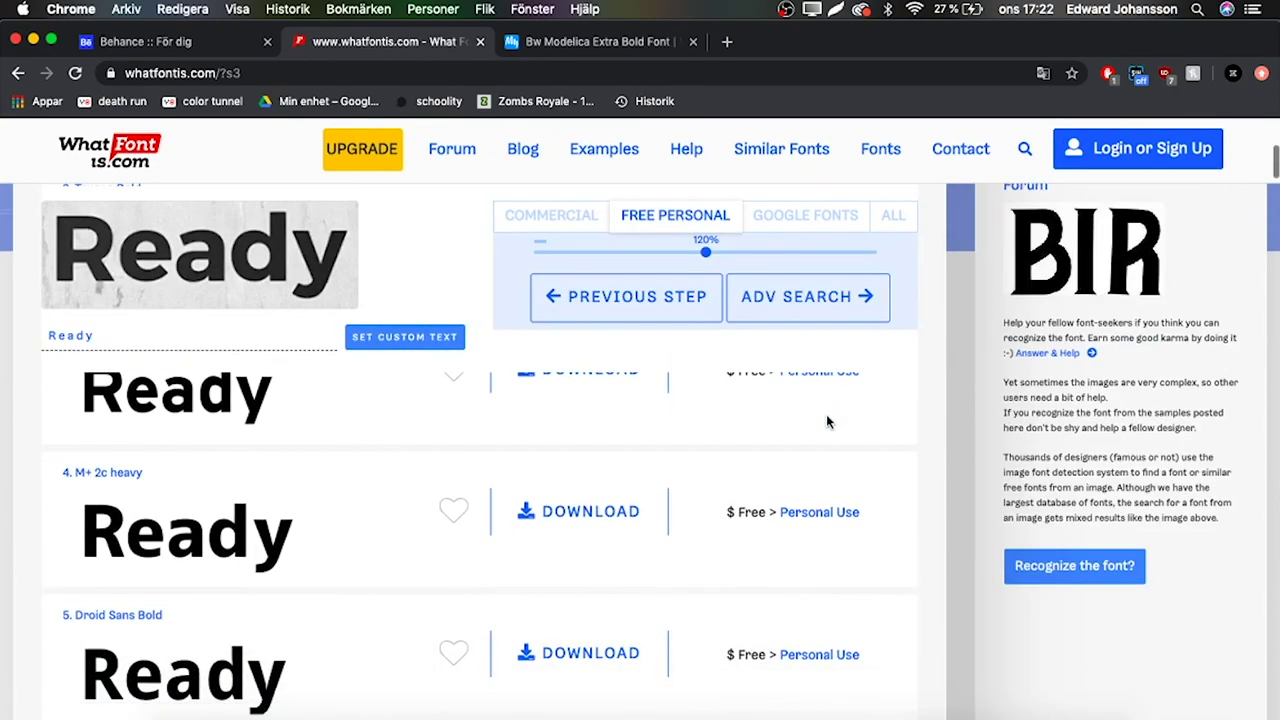
scroll(826, 420, down, 2)
scroll(826, 420, down, 1)
scroll(826, 420, down, 1)
scroll(826, 420, down, 1)
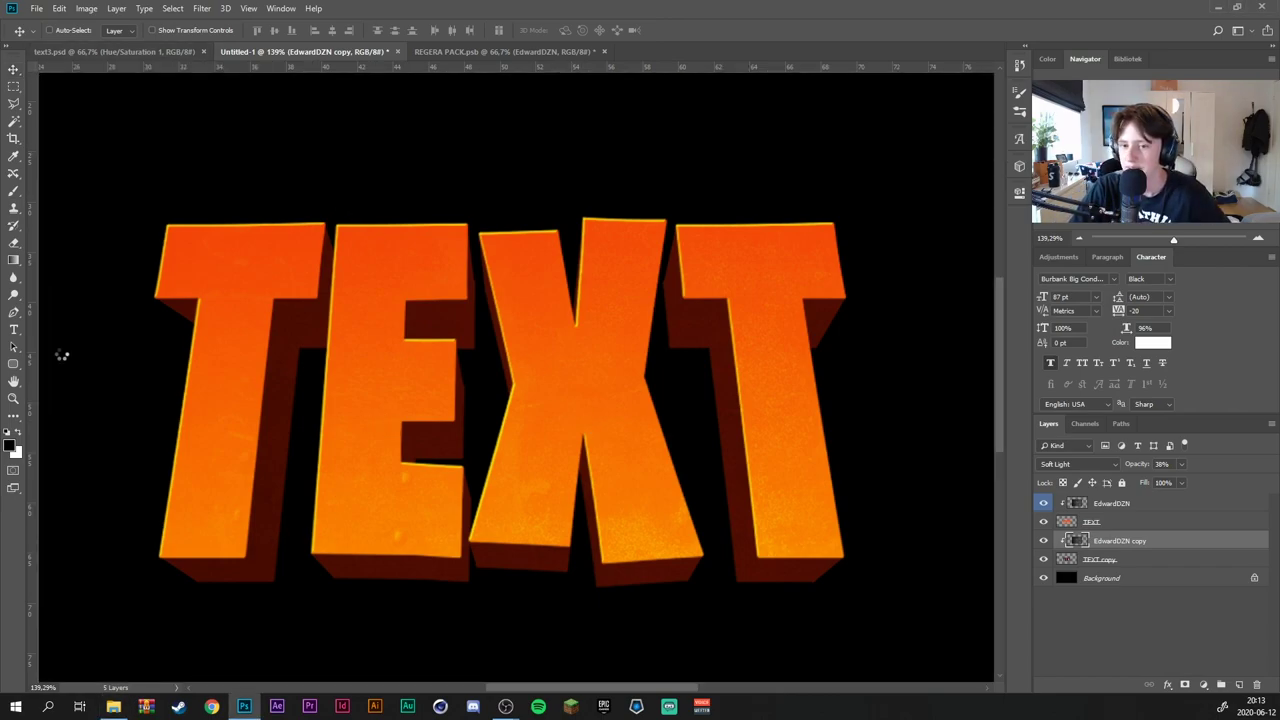
Place the Crack-PNG-Transparent image over the left letters
drag(113, 706, 57, 354)
mouse_move(518, 288)
mouse_down()
mouse_move(452, 279)
mouse_move(344, 152)
mouse_up()
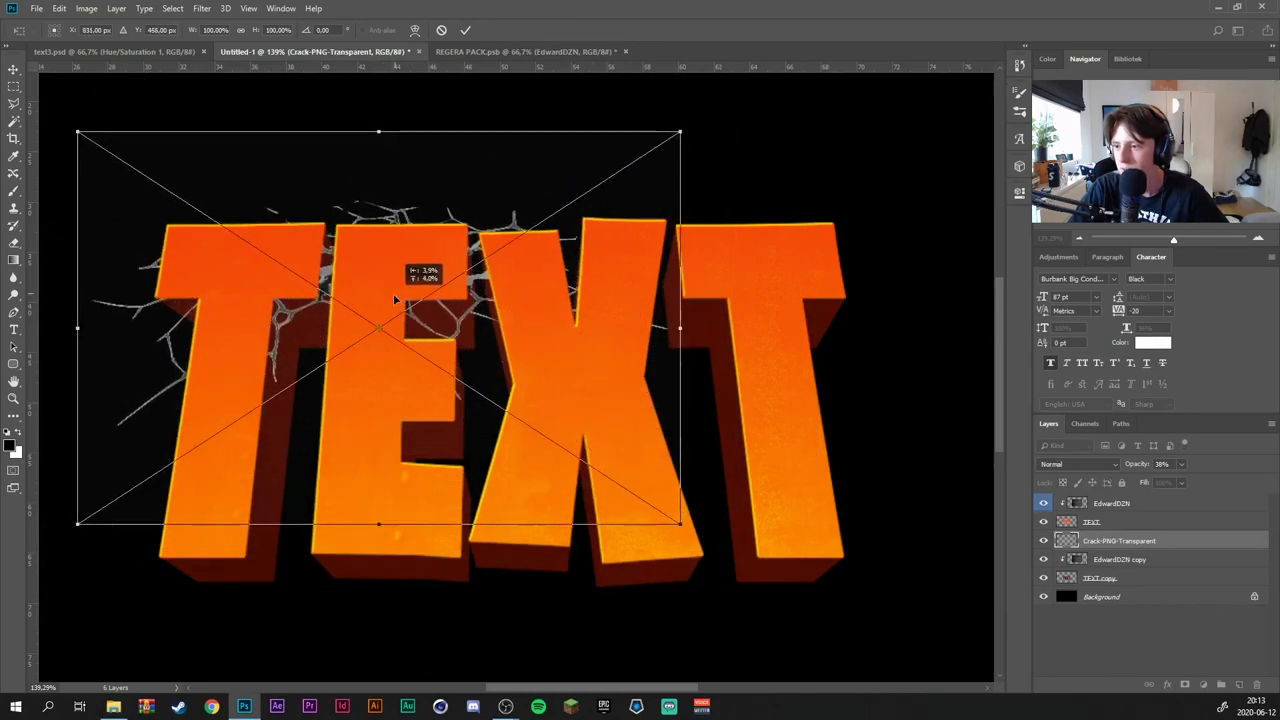
click(465, 30)
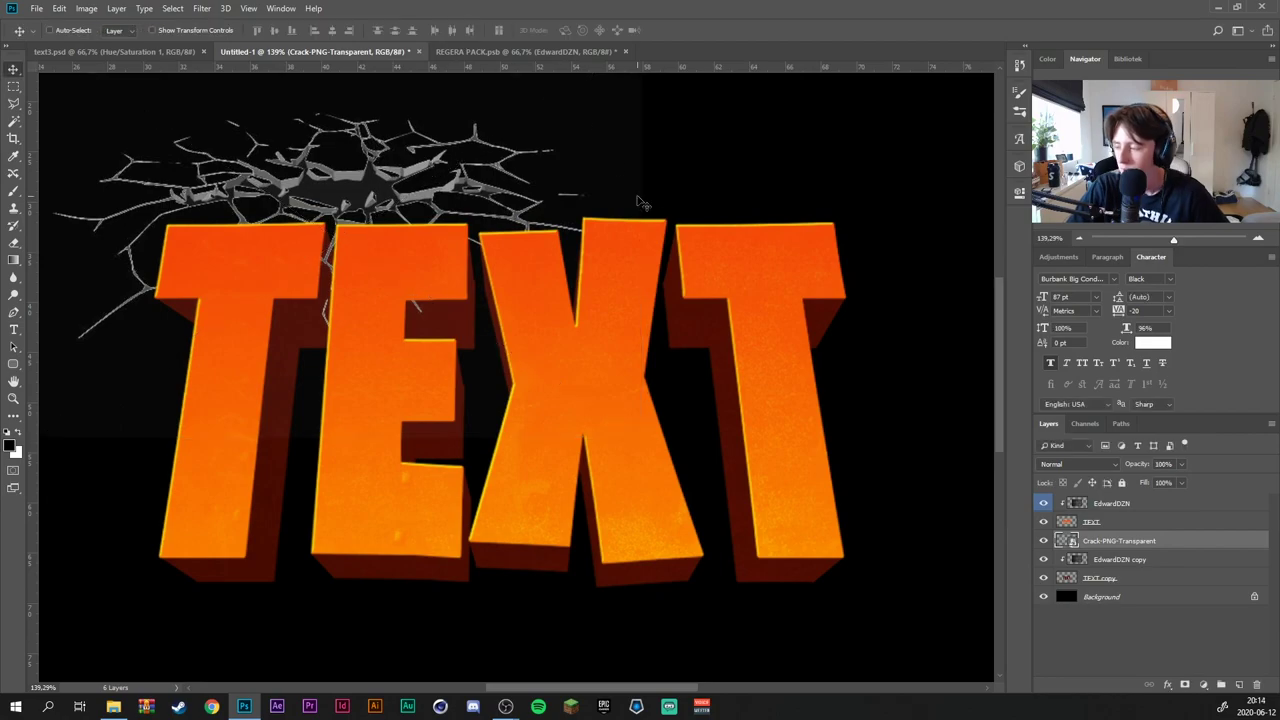
Clip the crack layer to the lettering above the textures and set it to Linear Burn
drag(1131, 549, 1135, 500)
right_click(1140, 503)
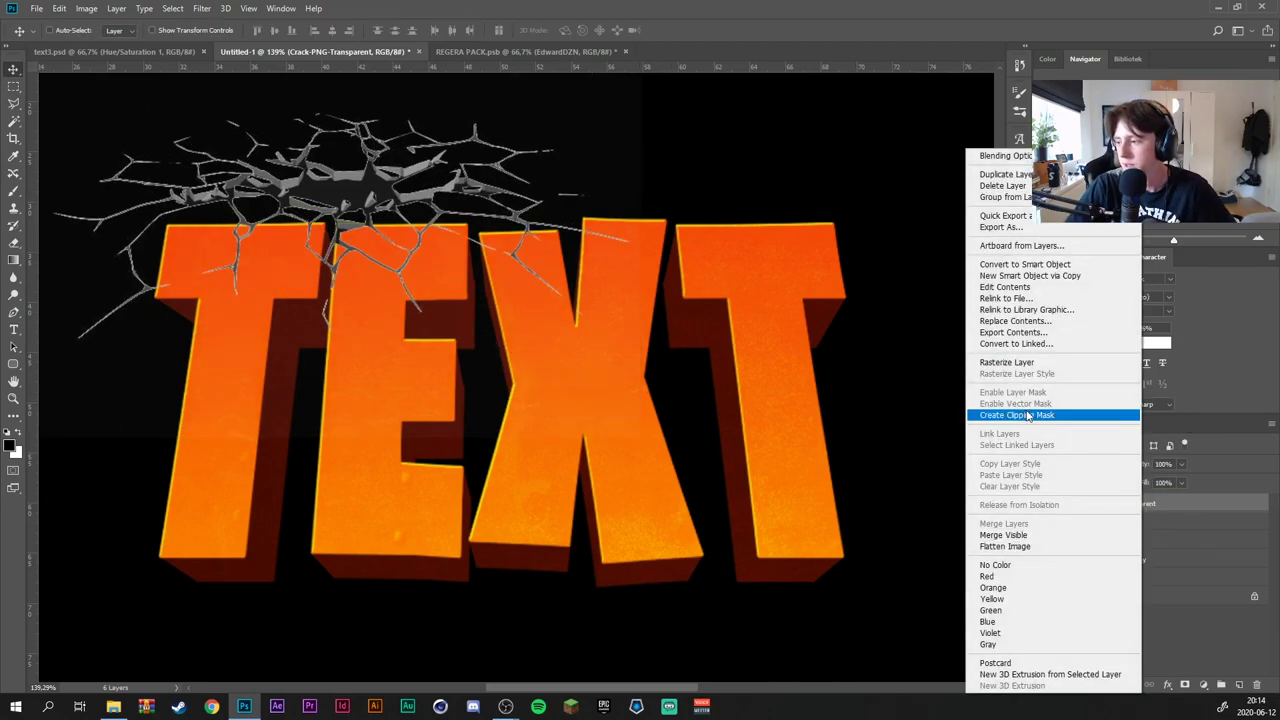
click(1027, 416)
drag(486, 242, 487, 413)
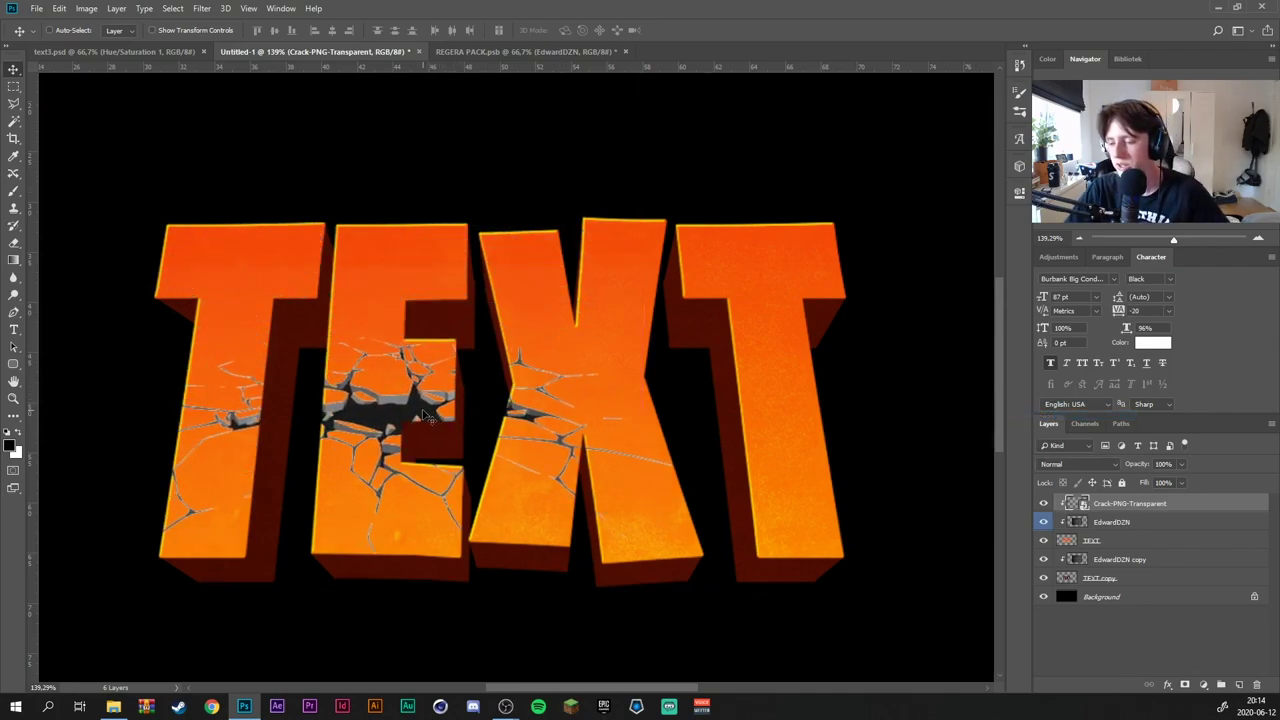
click(1065, 464)
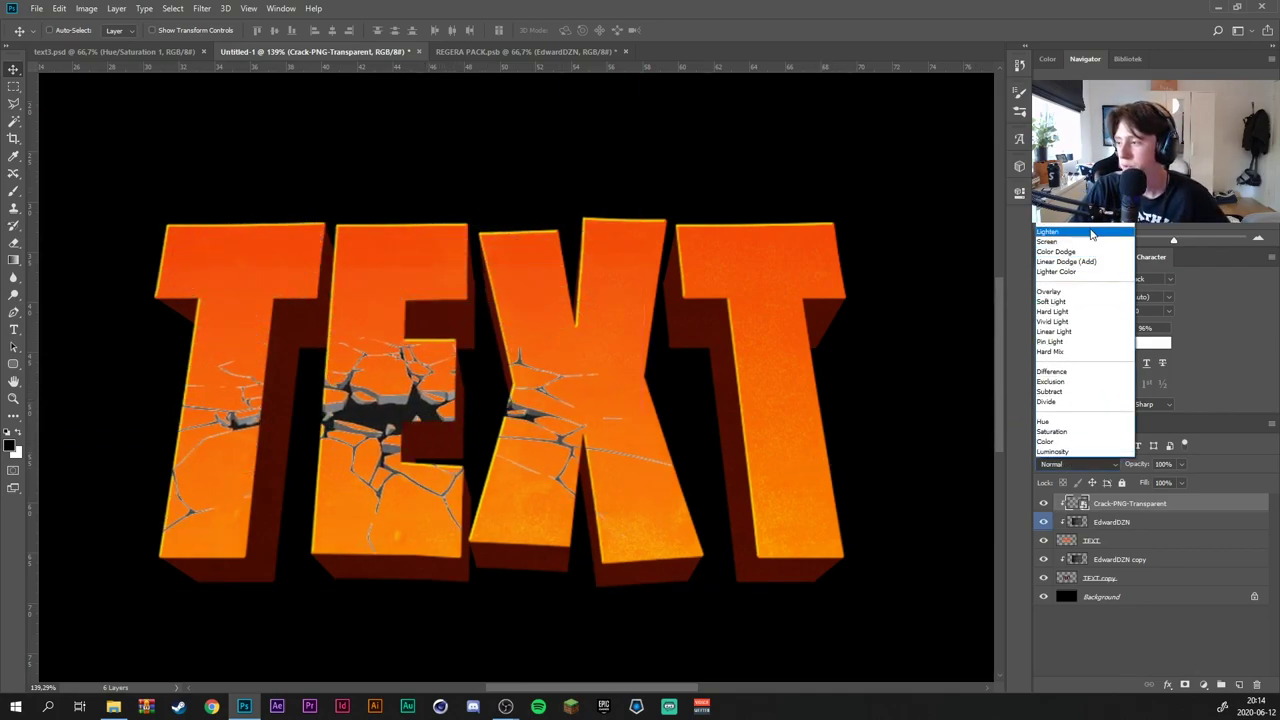
click(1060, 201)
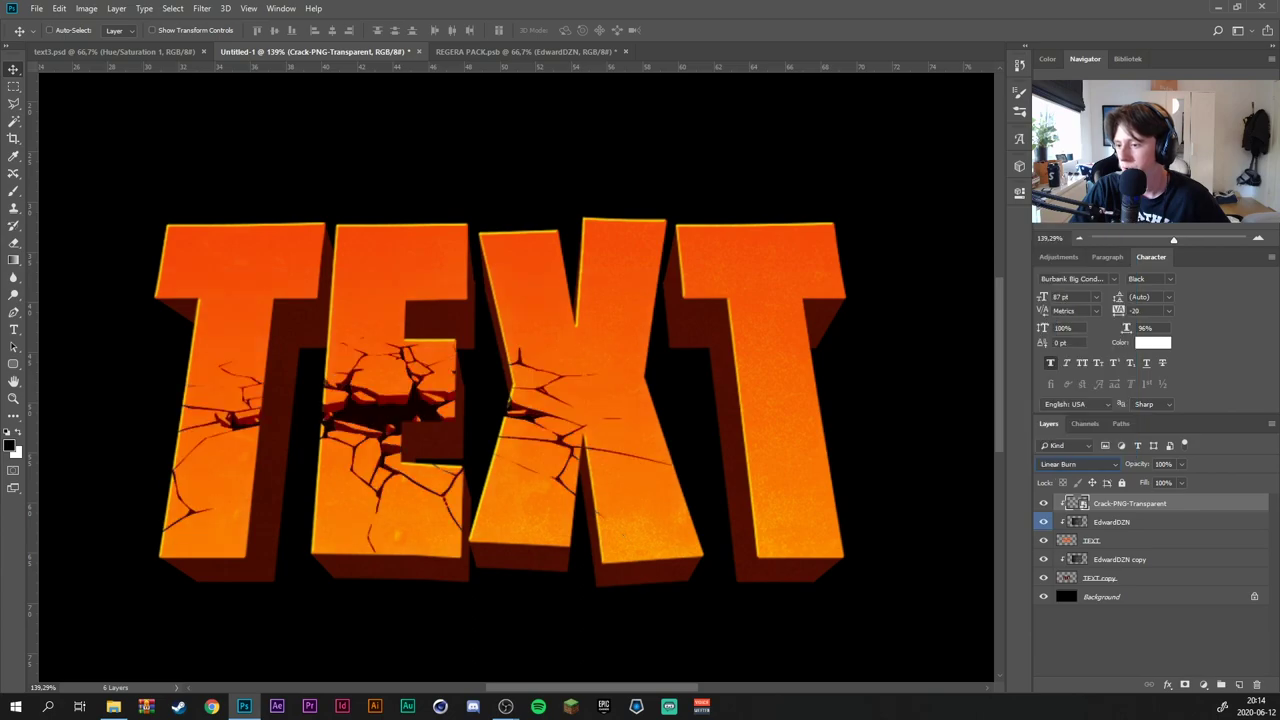
key(shift+Up)
key(shift+Up)
key(shift+Up)
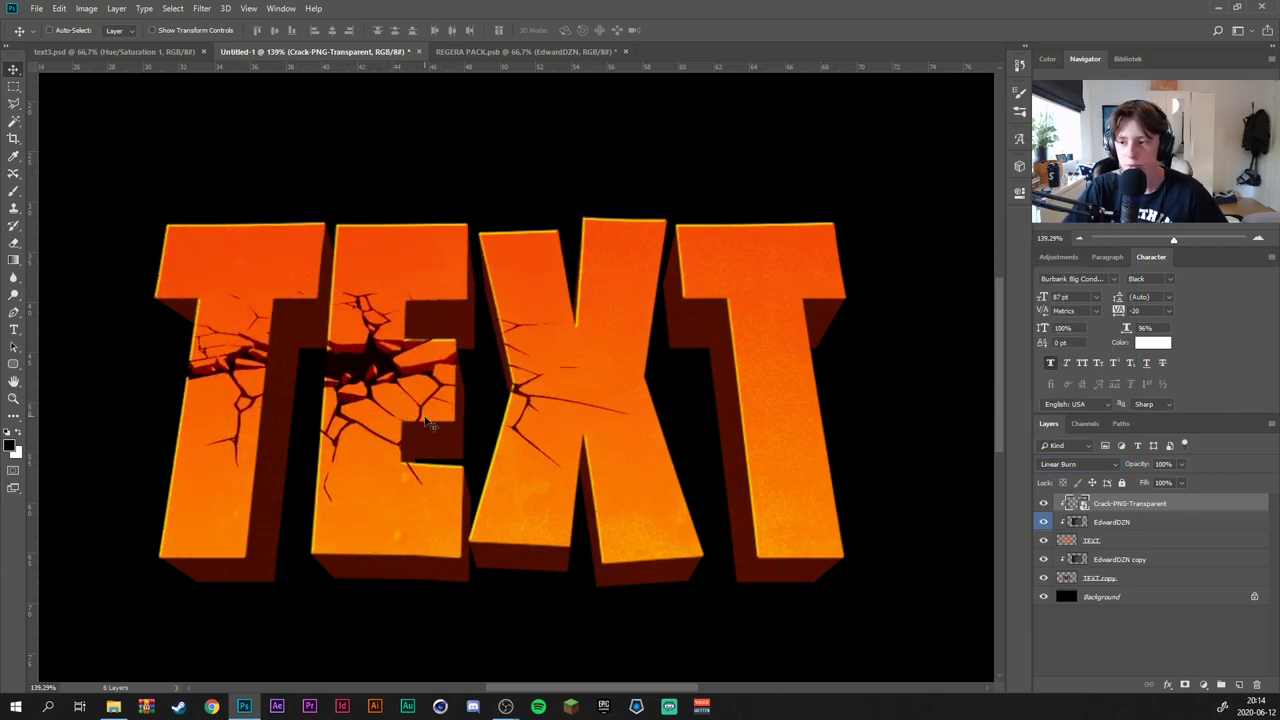
Drag the cracks up onto the T's top-left corner and across the E's top
drag(428, 424, 393, 343)
alt+scroll(185, 250, up, 3)
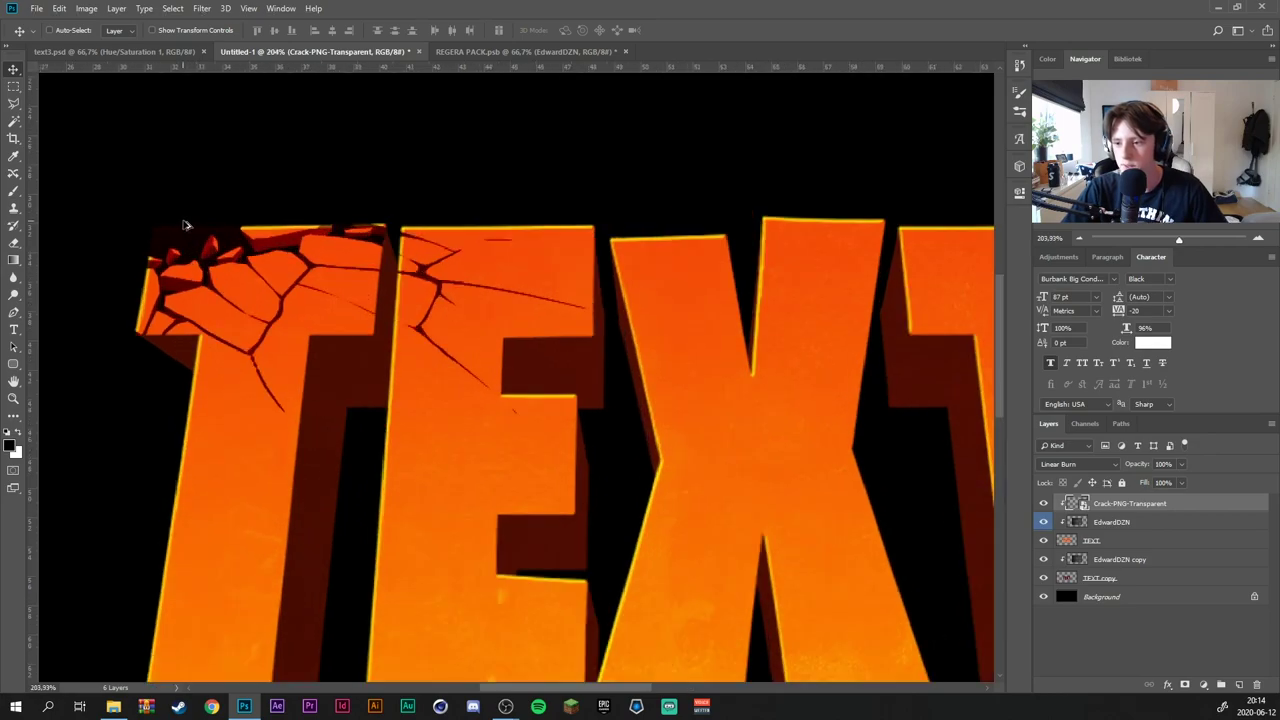
alt+scroll(181, 248, up, 3)
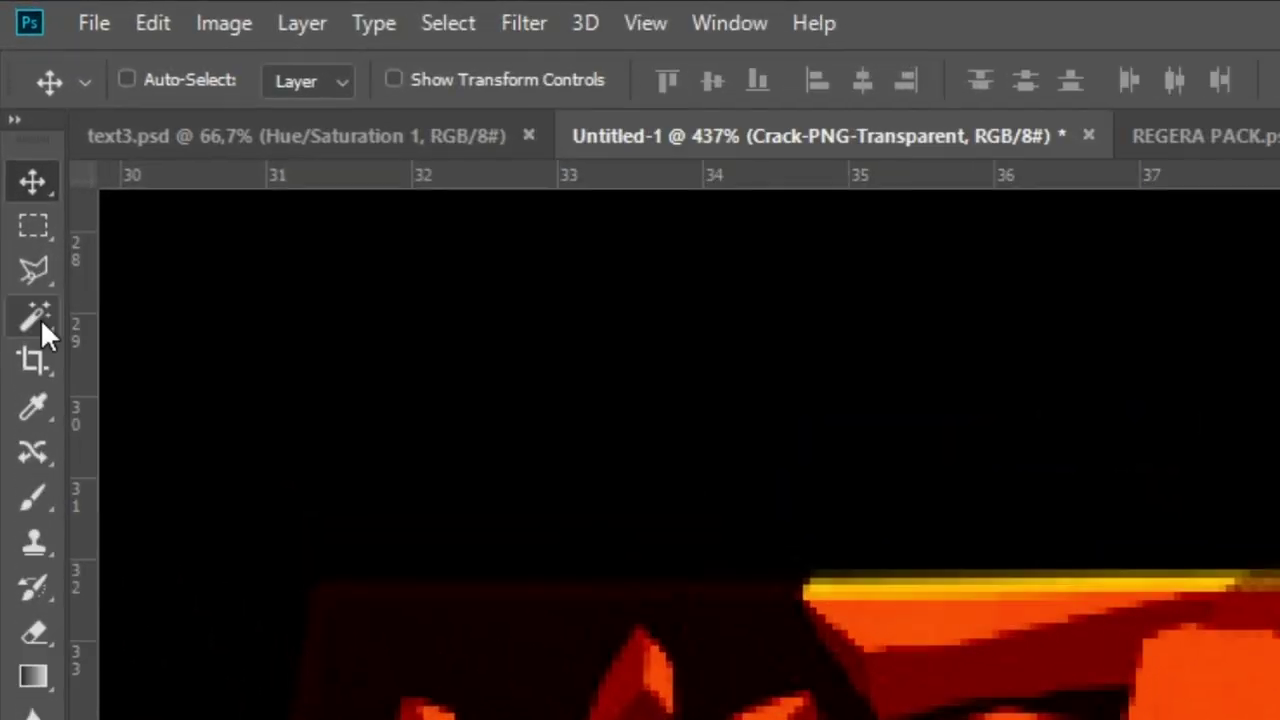
Magic Wand-select the dark crack regions around the T's top-left corner
click(15, 122)
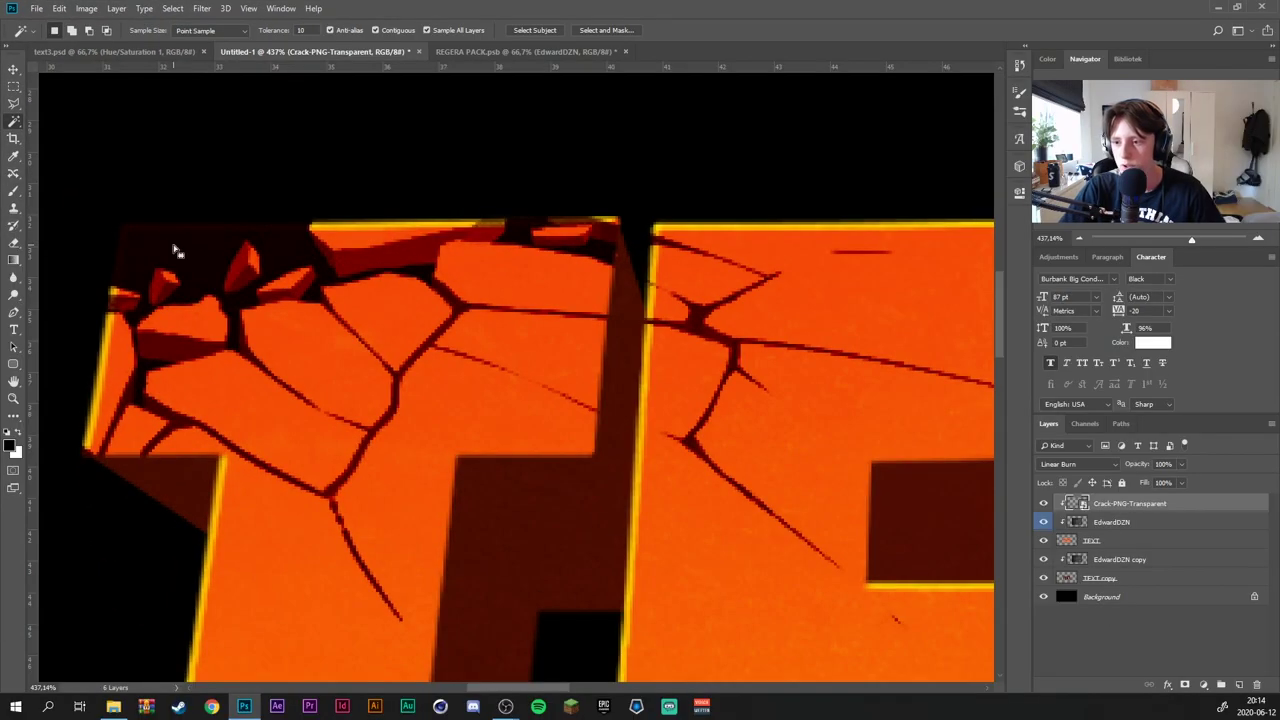
click(174, 251)
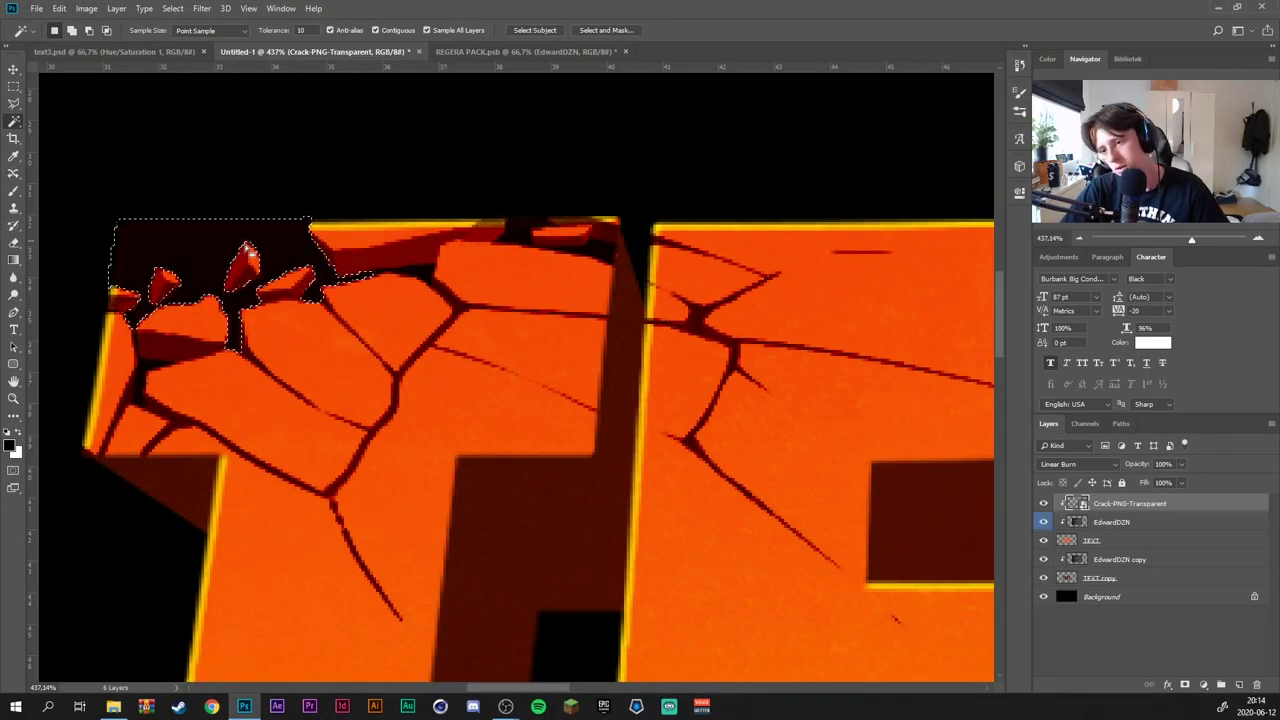
click(414, 272)
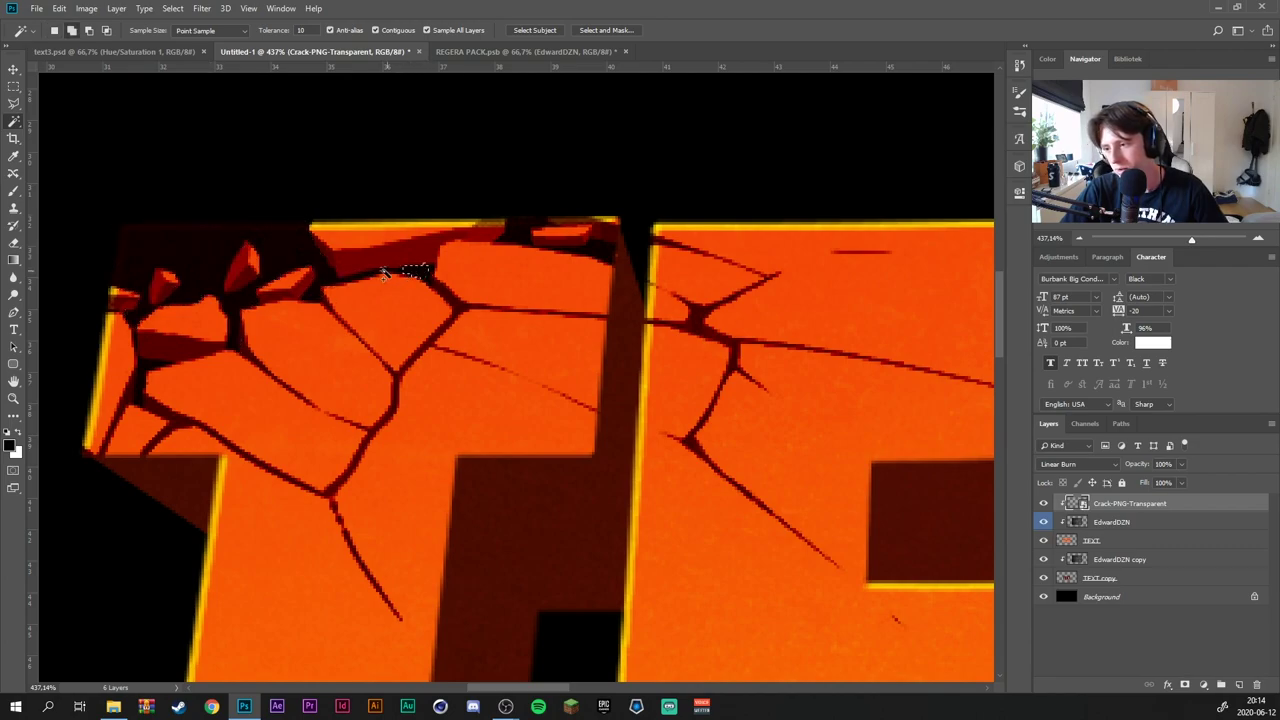
shift+click(281, 247)
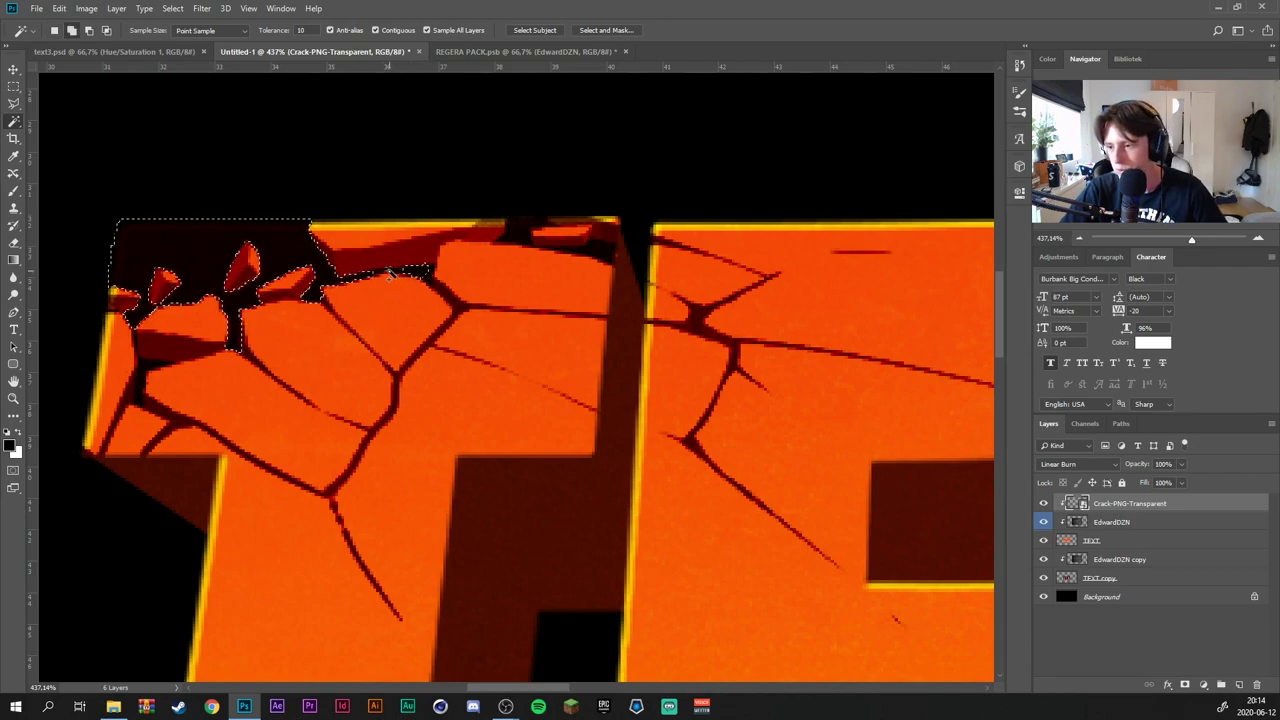
shift+click(158, 345)
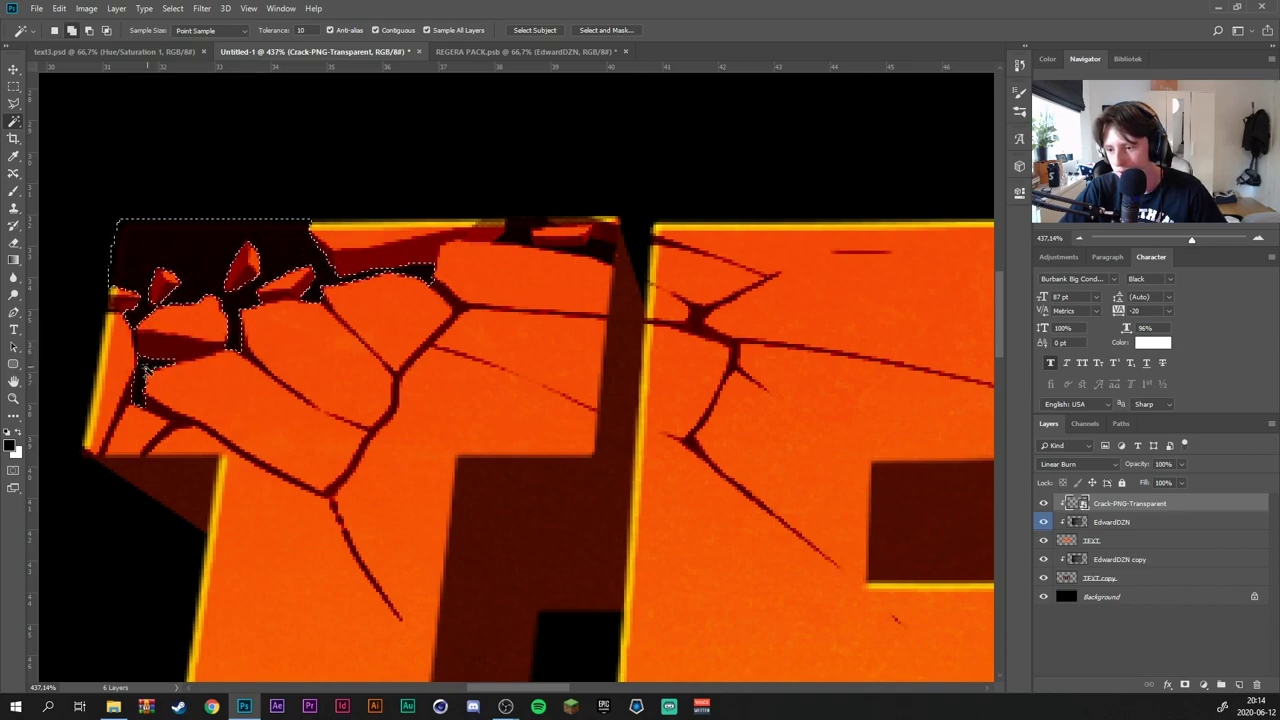
shift+click(142, 362)
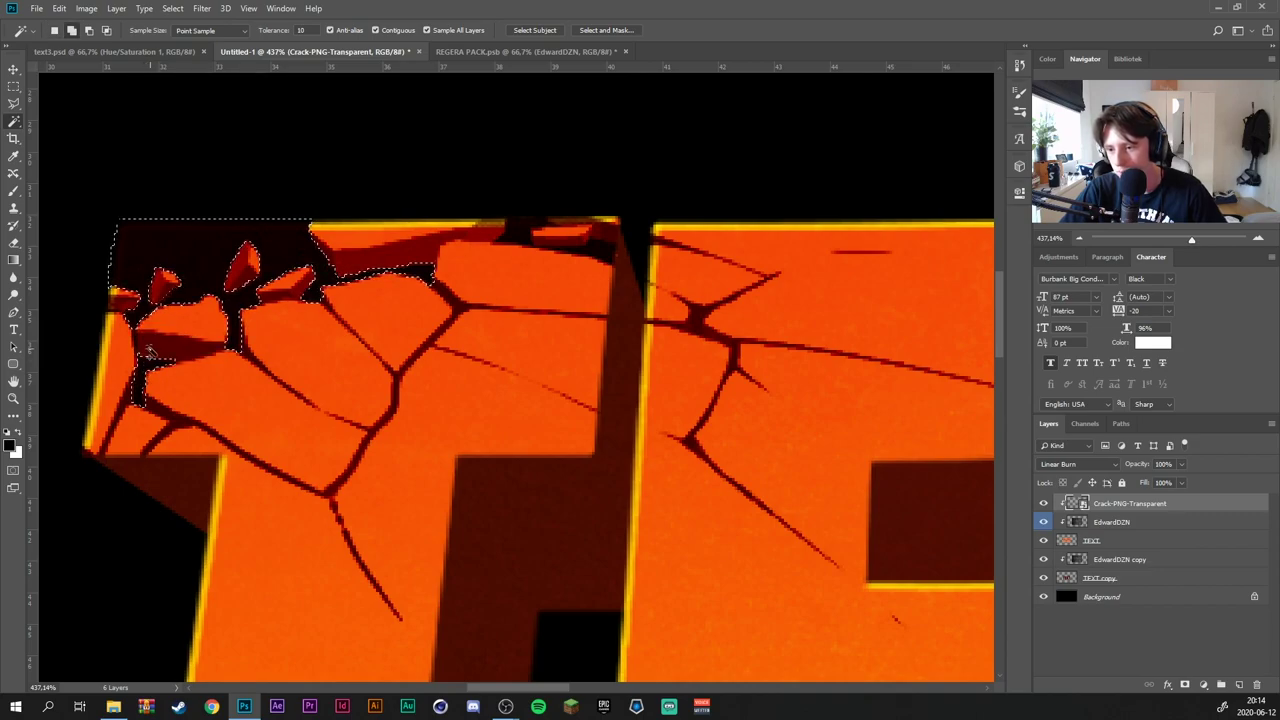
shift+click(357, 380)
scroll(330, 366, down, 3)
scroll(357, 300, up, 2)
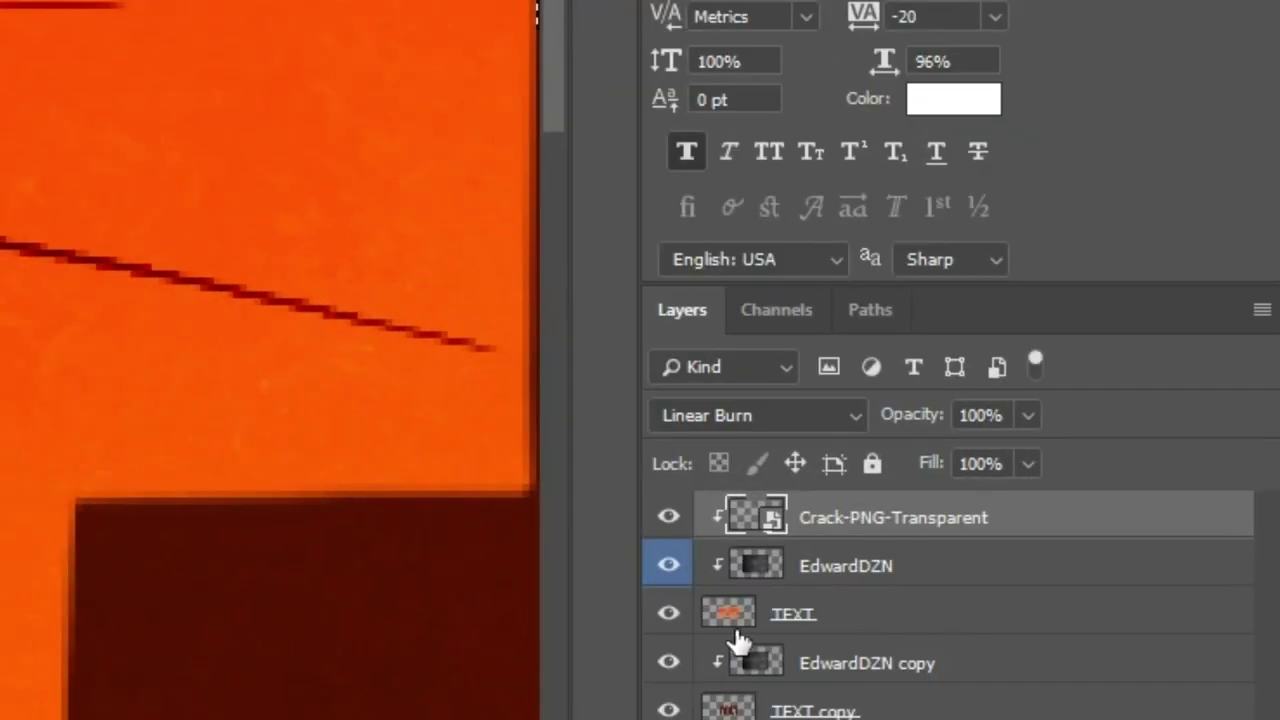
Cut the selection from the TEXT layer and toggle the unlocked background to check the breaks
click(733, 620)
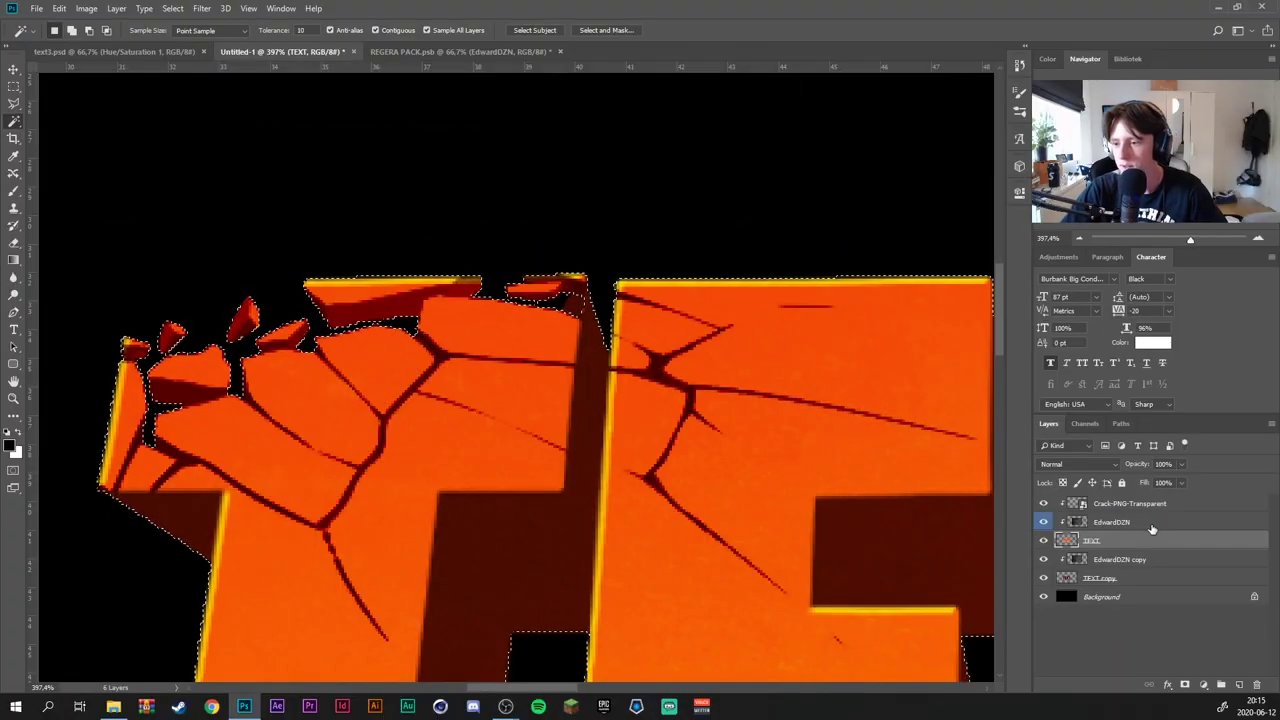
key(ctrl+d)
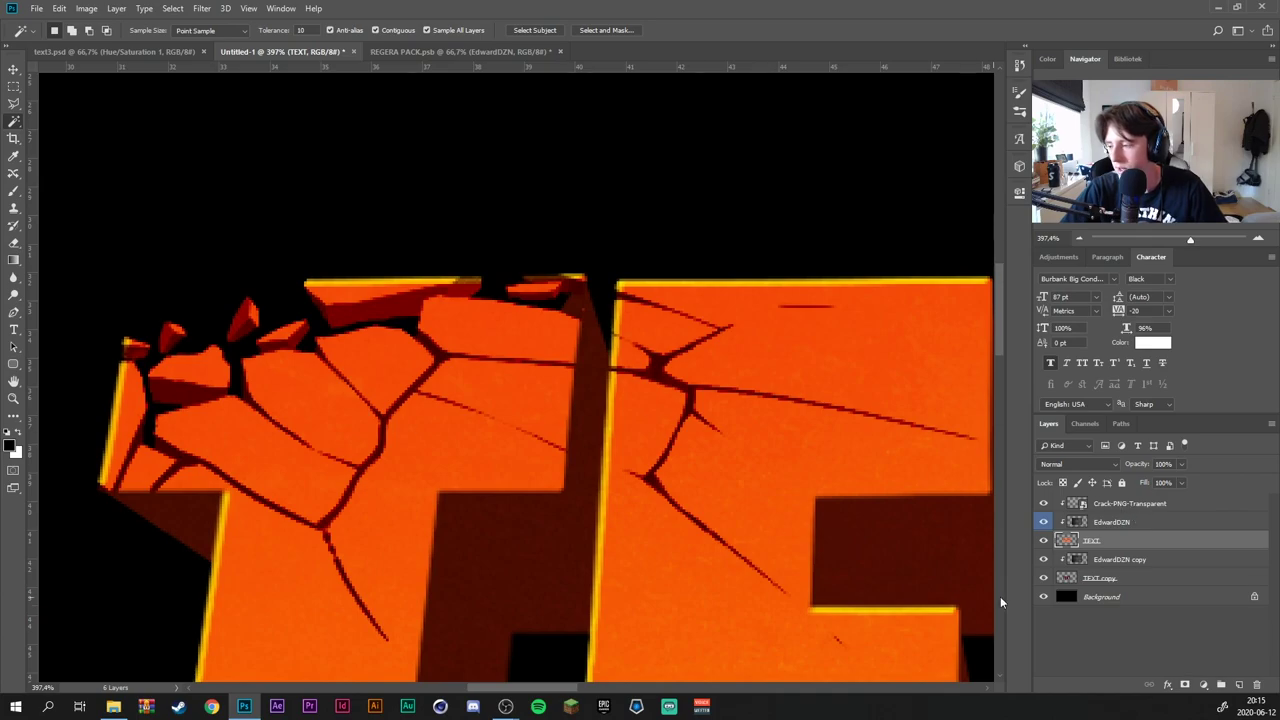
alt+scroll(391, 410, down, 5)
alt+scroll(813, 497, down, 2)
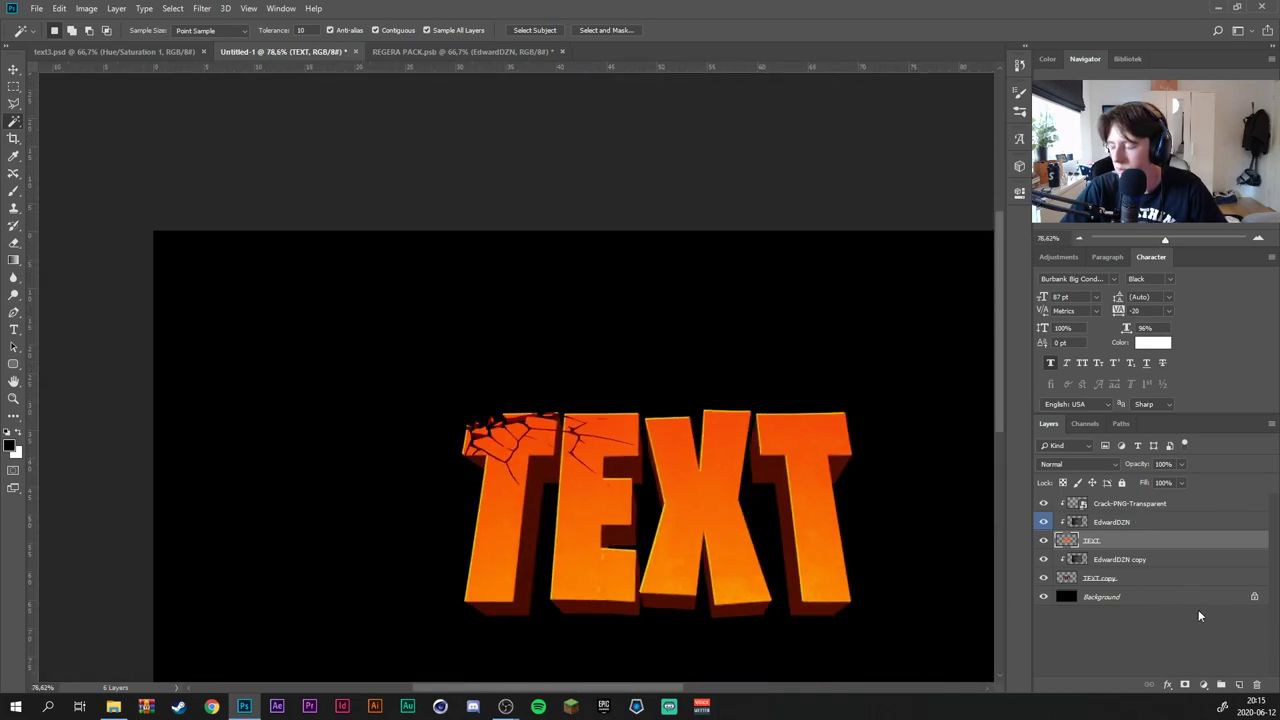
click(1254, 598)
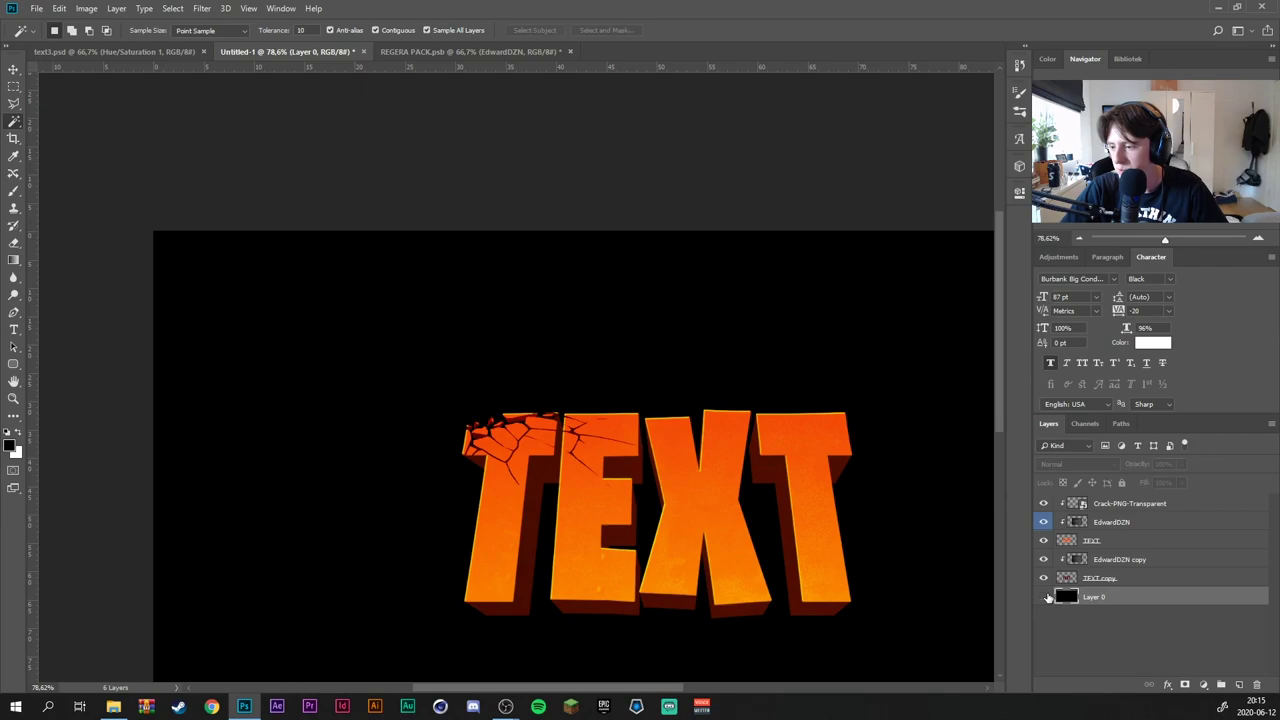
click(1043, 597)
alt+scroll(435, 355, up, 2)
alt+scroll(435, 355, up, 5)
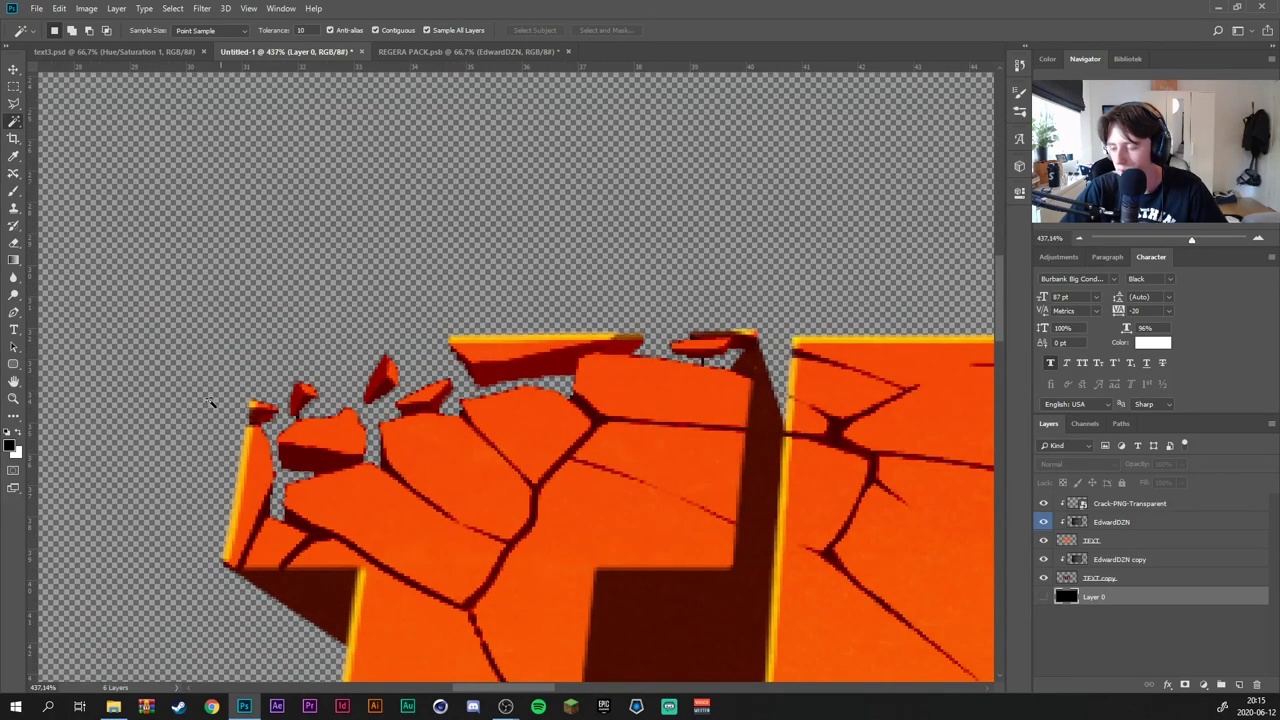
alt+scroll(447, 412, down, 3)
alt+scroll(450, 415, down, 2)
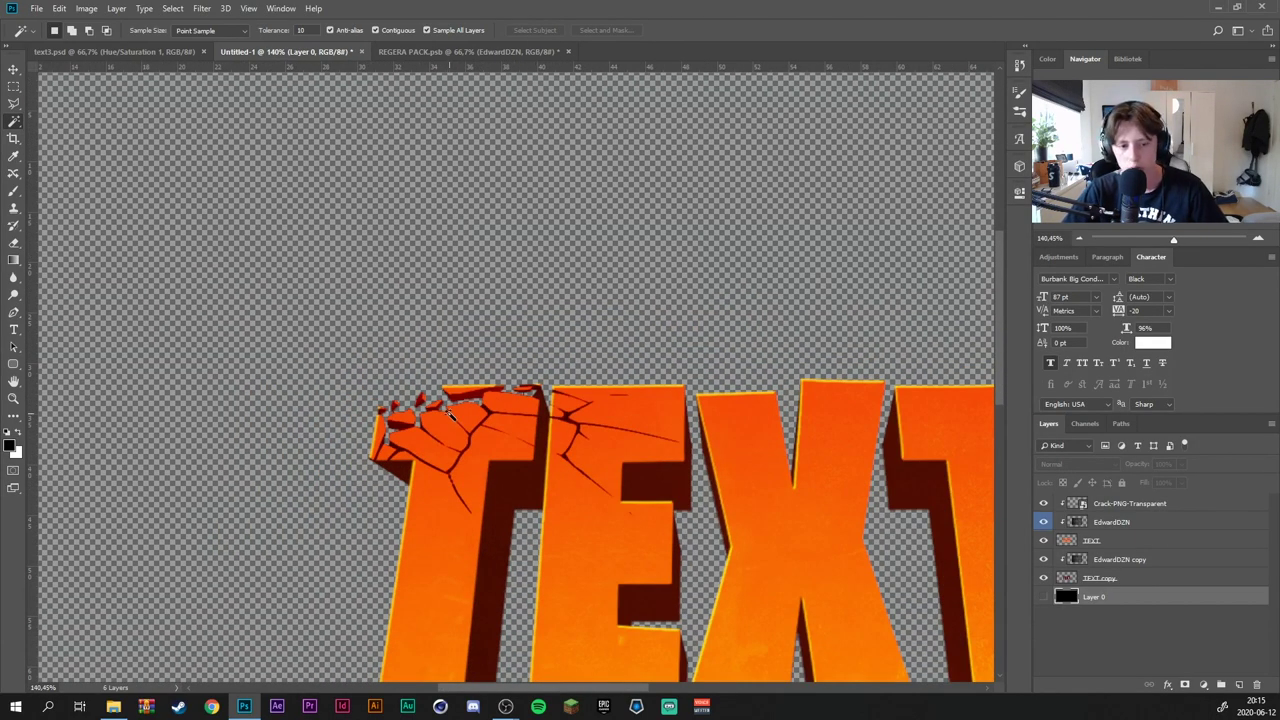
alt+scroll(449, 411, down, 3)
alt+scroll(460, 360, down, 1)
alt+scroll(470, 310, up, 1)
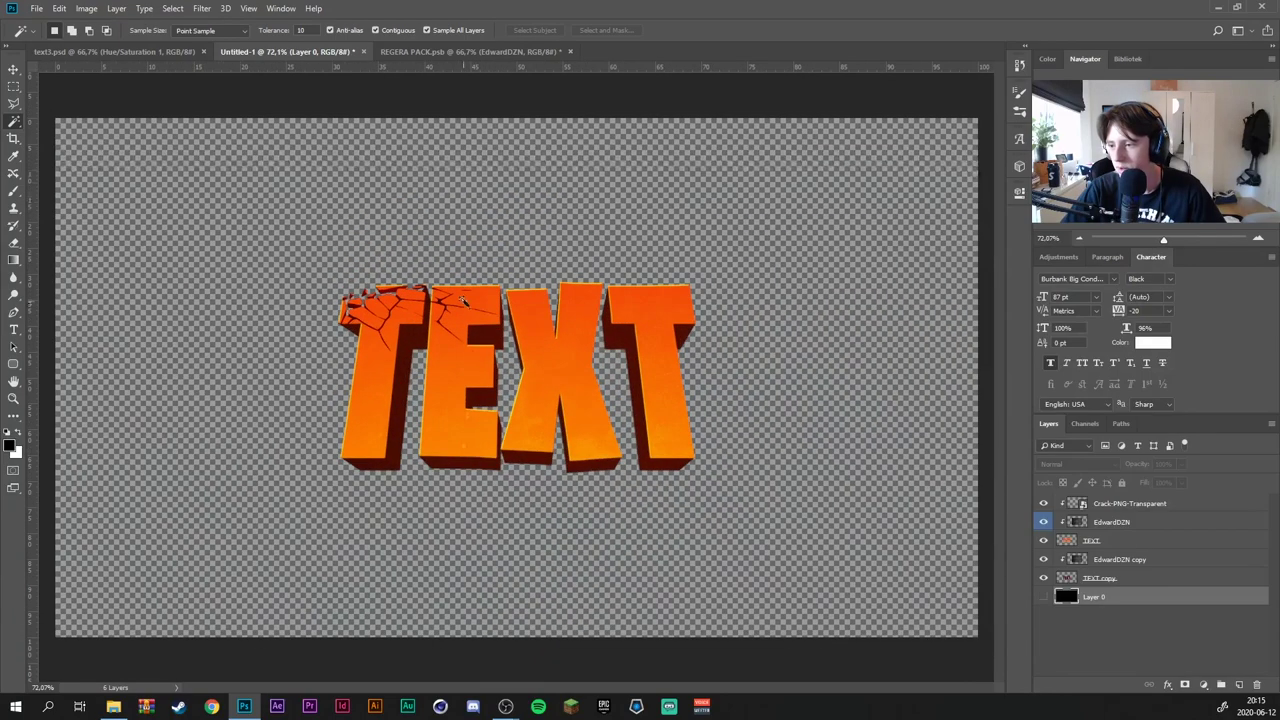
alt+scroll(428, 261, up, 3)
click(1044, 597)
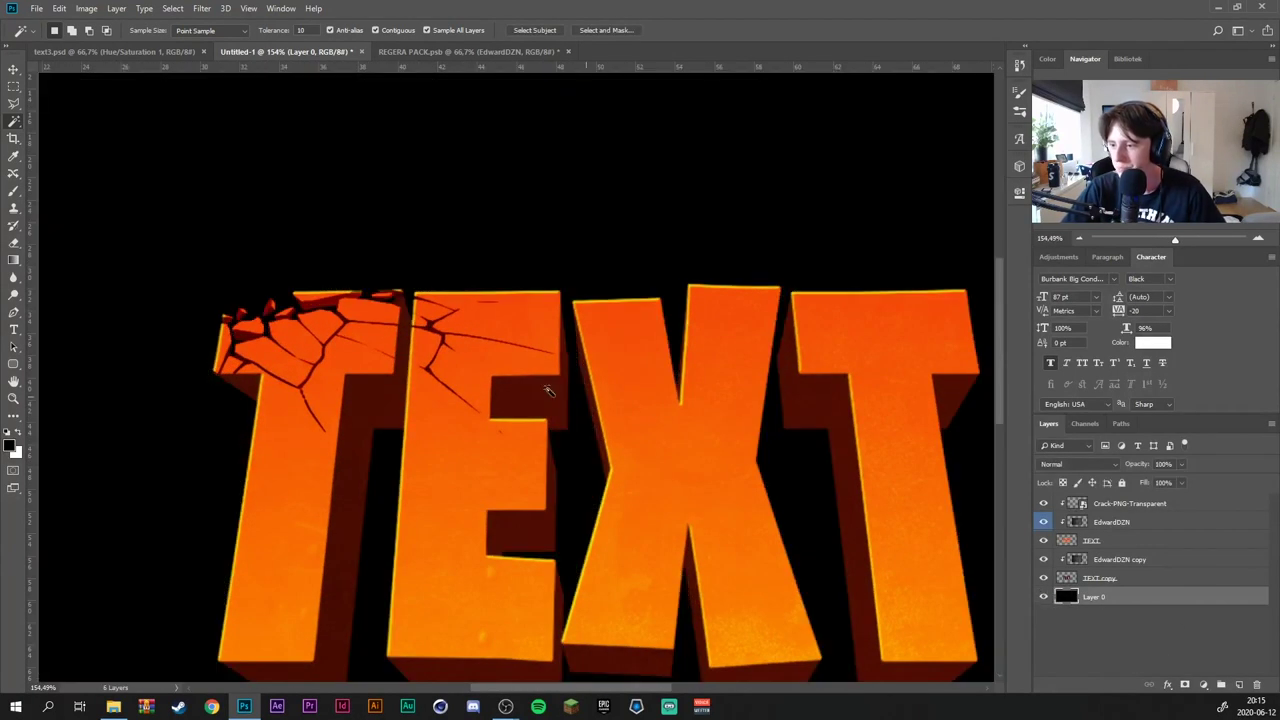
alt+scroll(432, 328, up, 1)
Duplicate the crack layer, clip the copy to the lettering and move it to the bottom of X and T
click(1130, 505)
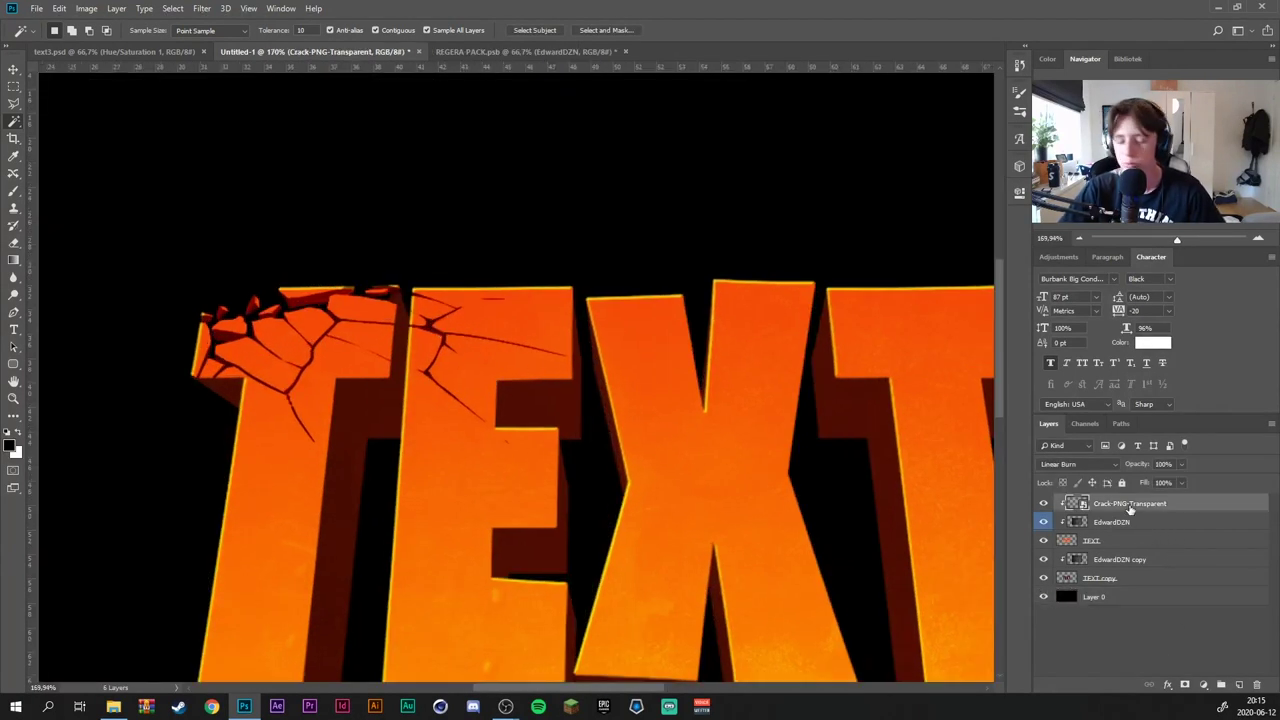
key(ctrl+j)
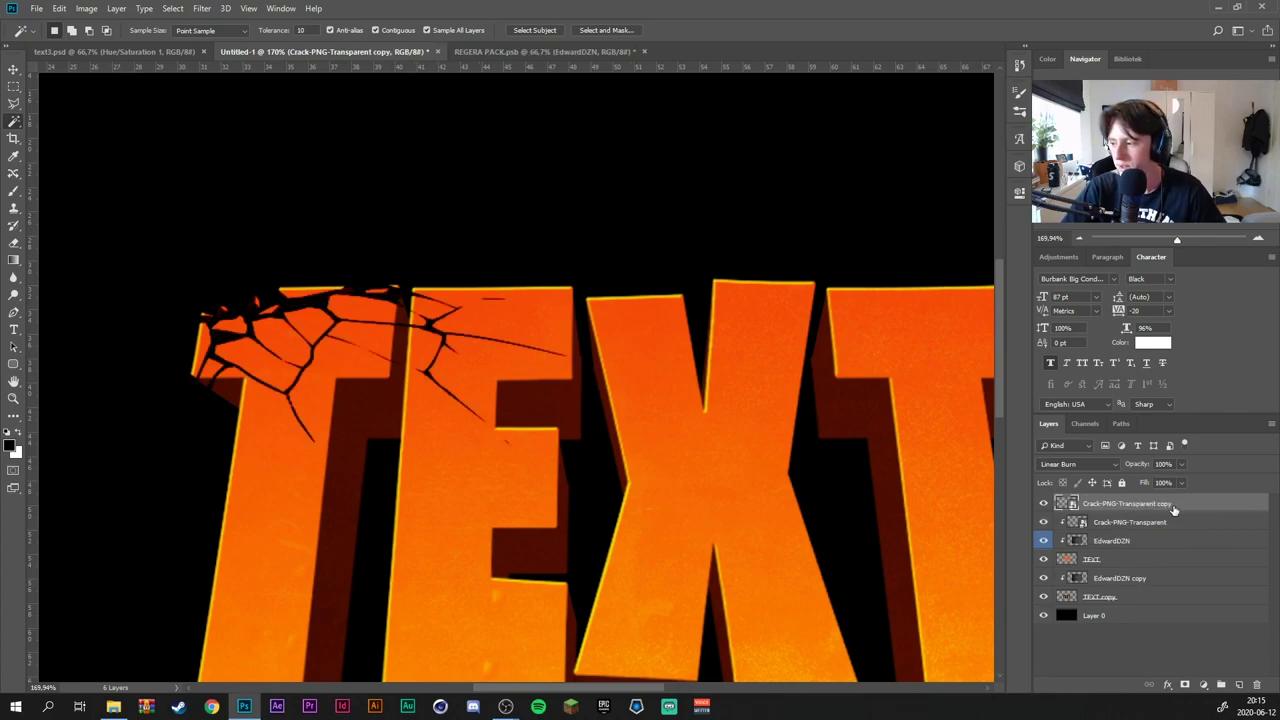
right_click(1172, 512)
click(1090, 414)
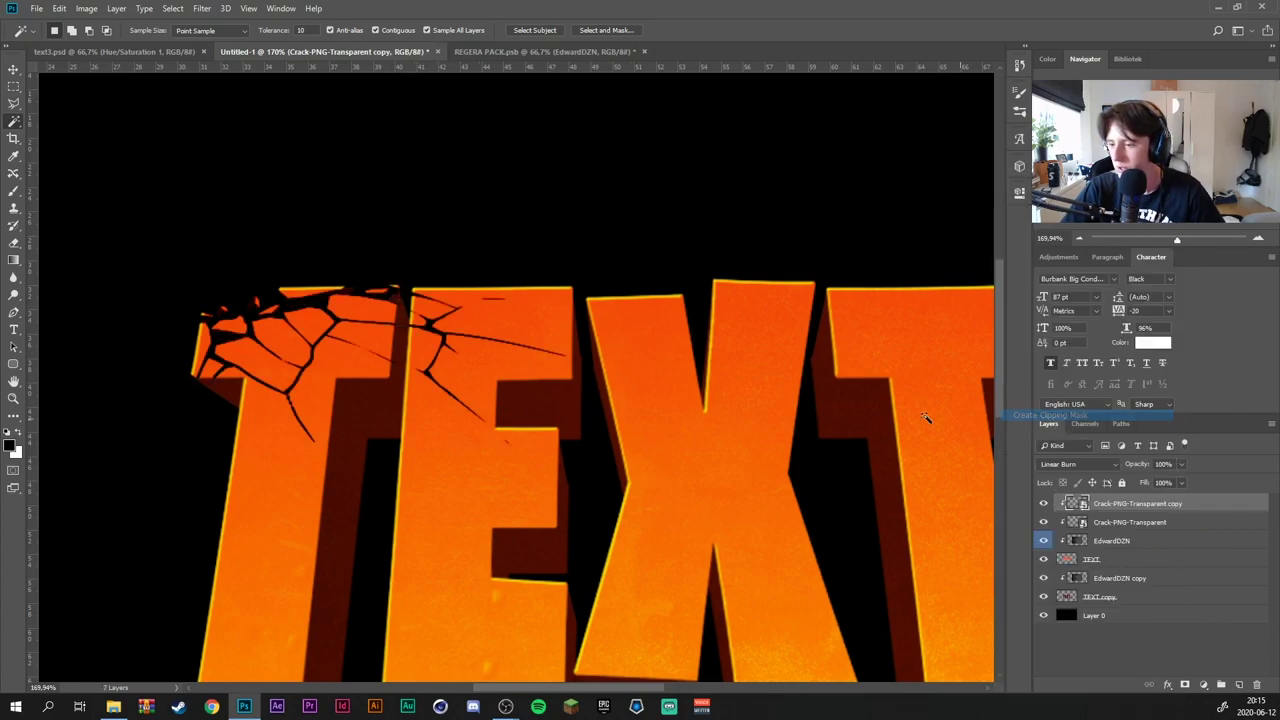
key(v)
key(ctrl+0)
mouse_move(443, 400)
mouse_down()
mouse_move(551, 603)
mouse_move(816, 590)
mouse_move(704, 524)
mouse_move(580, 540)
mouse_move(580, 560)
mouse_move(580, 528)
mouse_move(568, 590)
mouse_move(537, 585)
mouse_move(650, 440)
mouse_move(650, 346)
mouse_up()
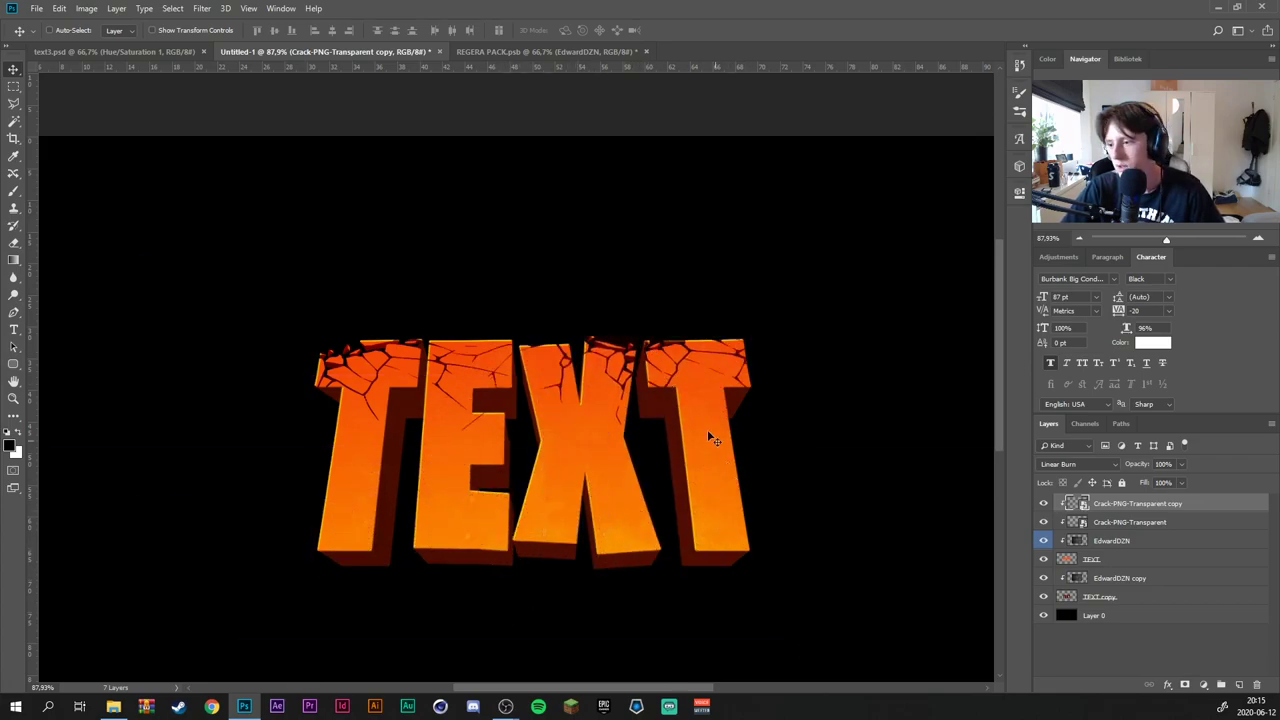
mouse_move(707, 429)
mouse_down()
mouse_move(748, 423)
mouse_move(766, 549)
mouse_move(757, 571)
mouse_up()
Fine-tune the crack copy's position over the T, E and X
scroll(757, 571, up, 3)
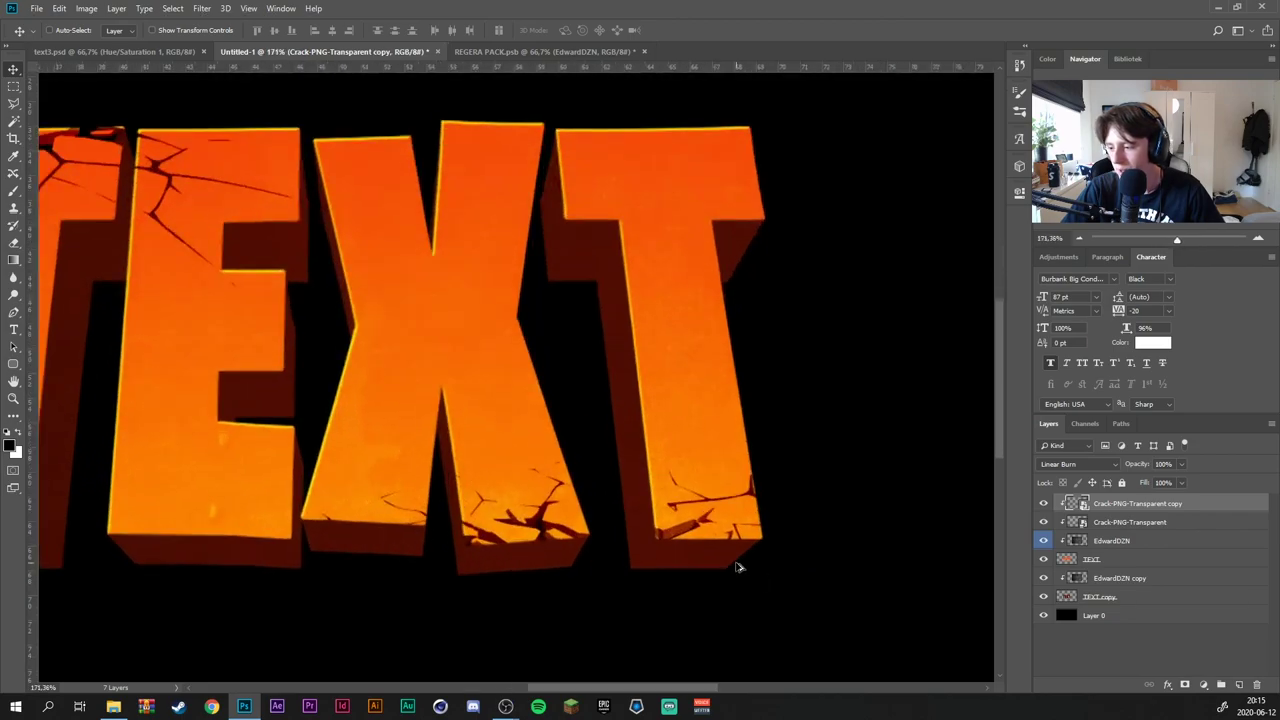
scroll(740, 565, up, 2)
mouse_move(646, 561)
mouse_down()
mouse_move(540, 556)
mouse_move(591, 317)
mouse_up()
scroll(540, 556, down, 3)
scroll(591, 317, up, 2)
scroll(573, 381, up, 2)
scroll(573, 381, up, 1)
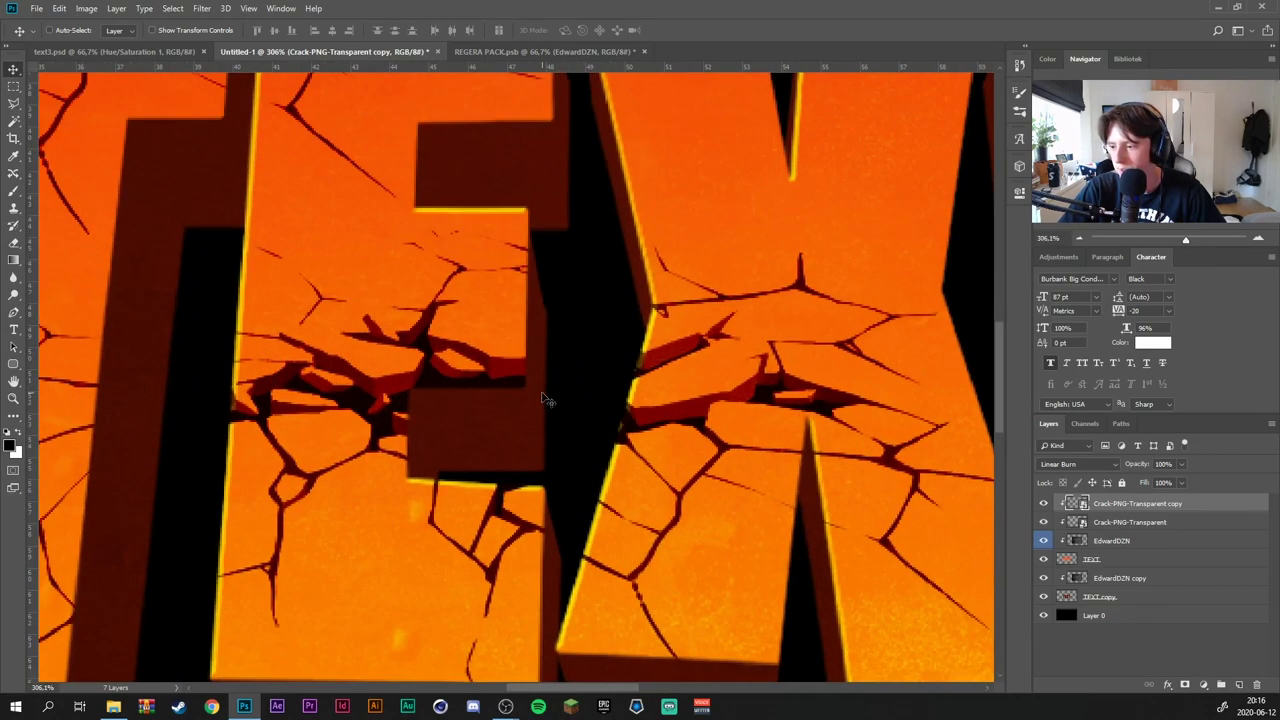
Magic Wand-select the E's cracked middle and break those chunks out of the TEXT layer
key(w)
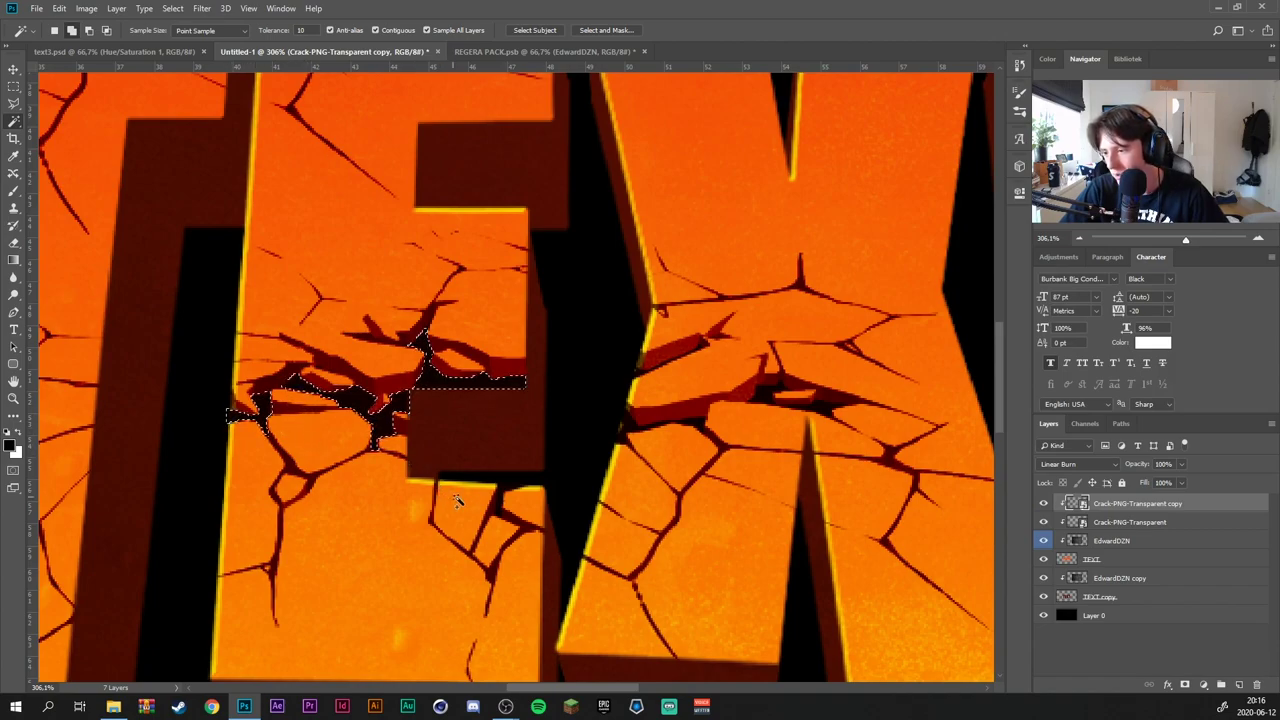
key(shift)
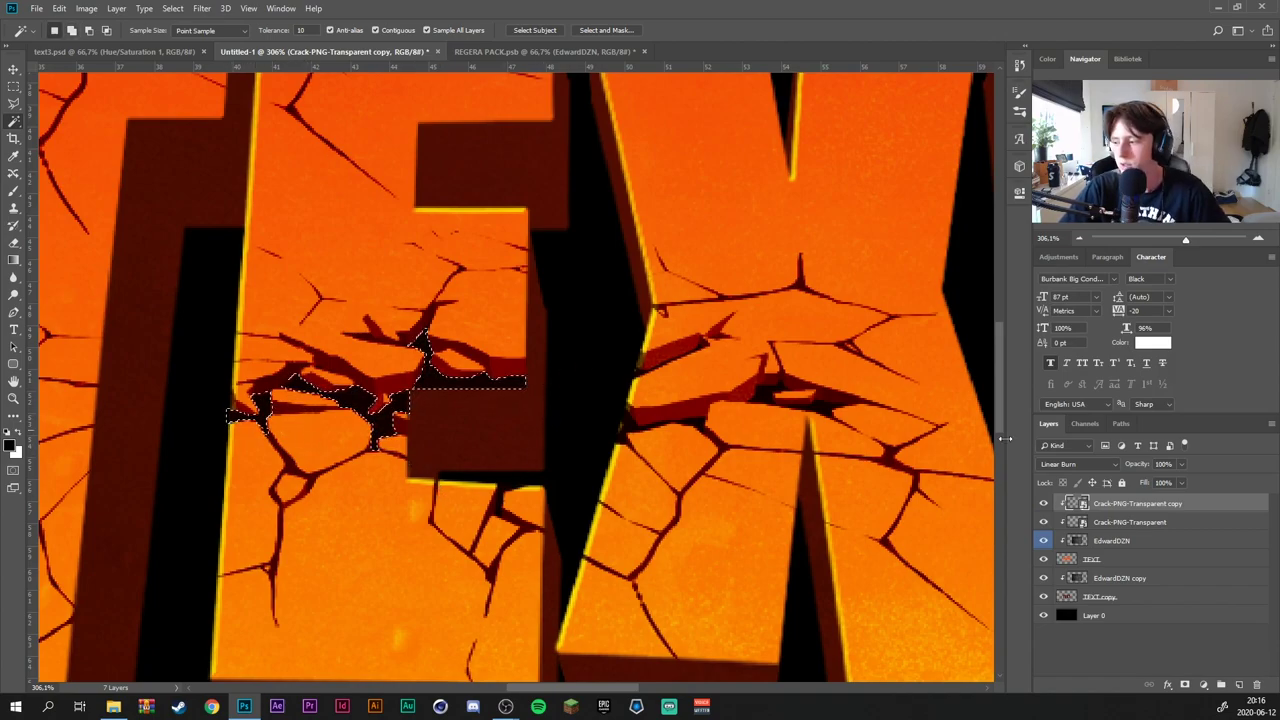
click(1056, 559)
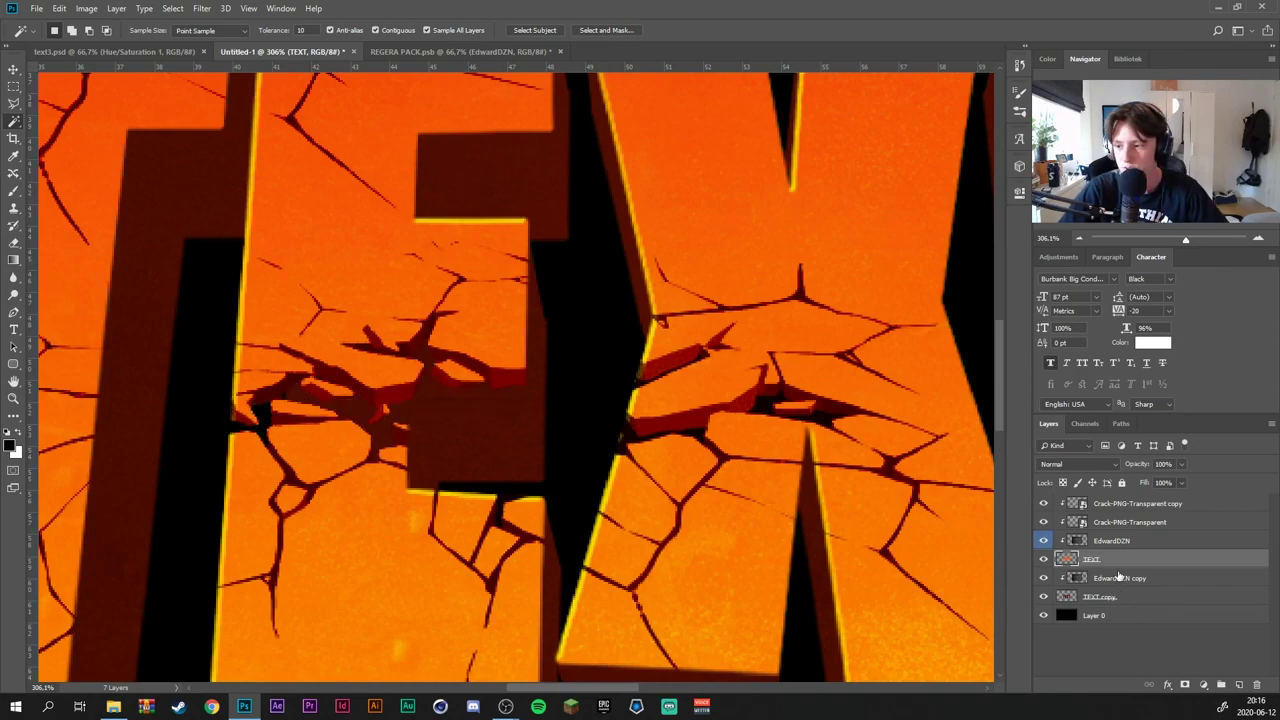
click(1112, 503)
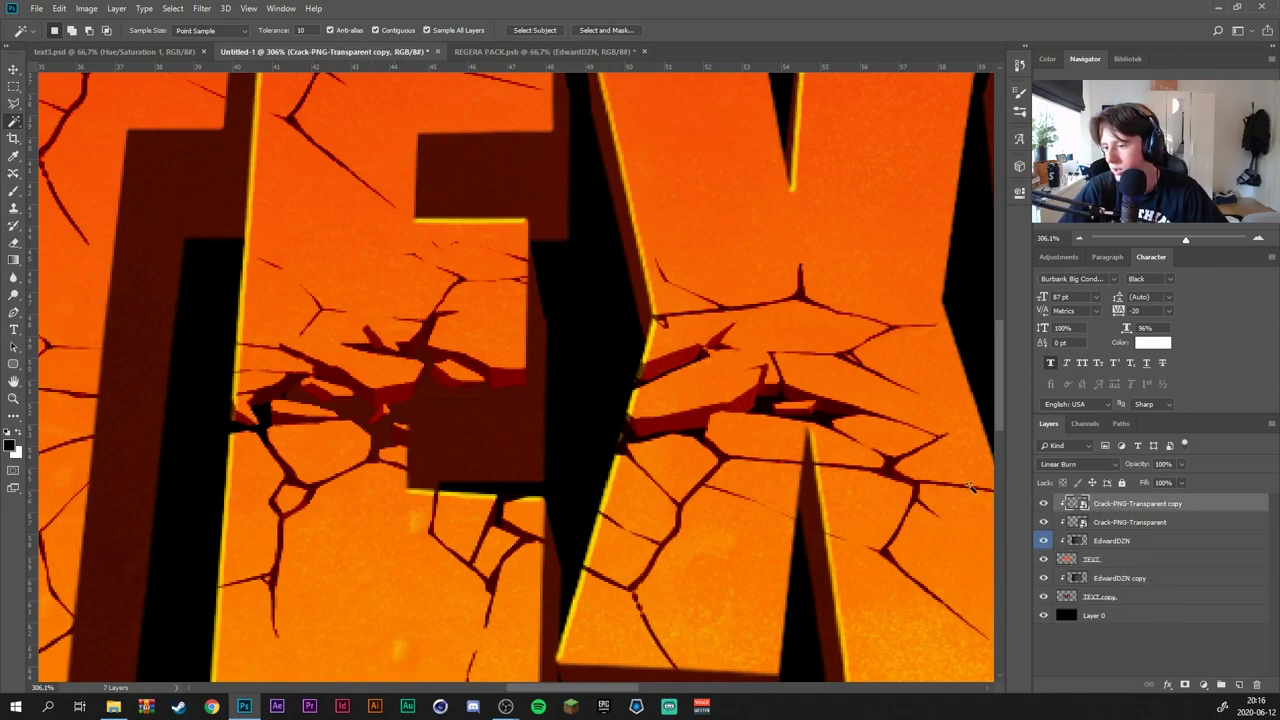
scroll(440, 428, down, 5)
scroll(430, 430, down, 2)
scroll(400, 435, up, 3)
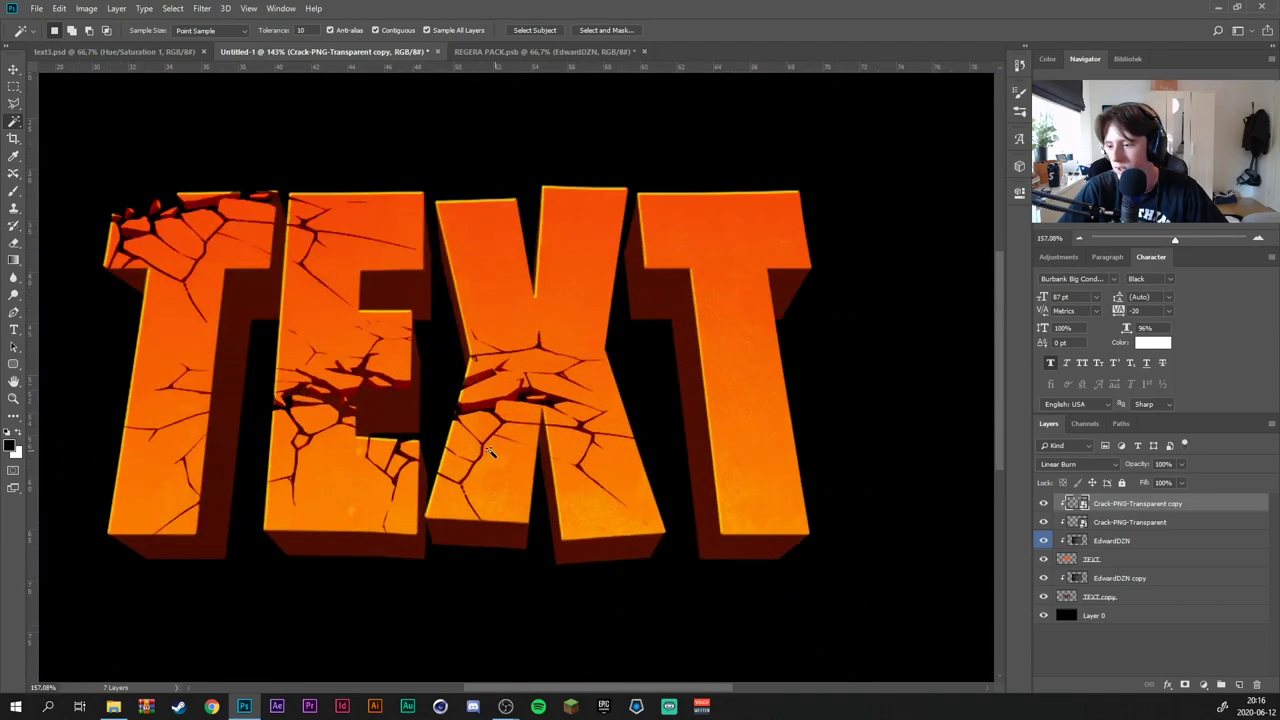
scroll(383, 440, up, 2)
scroll(383, 440, down, 2)
scroll(820, 480, down, 2)
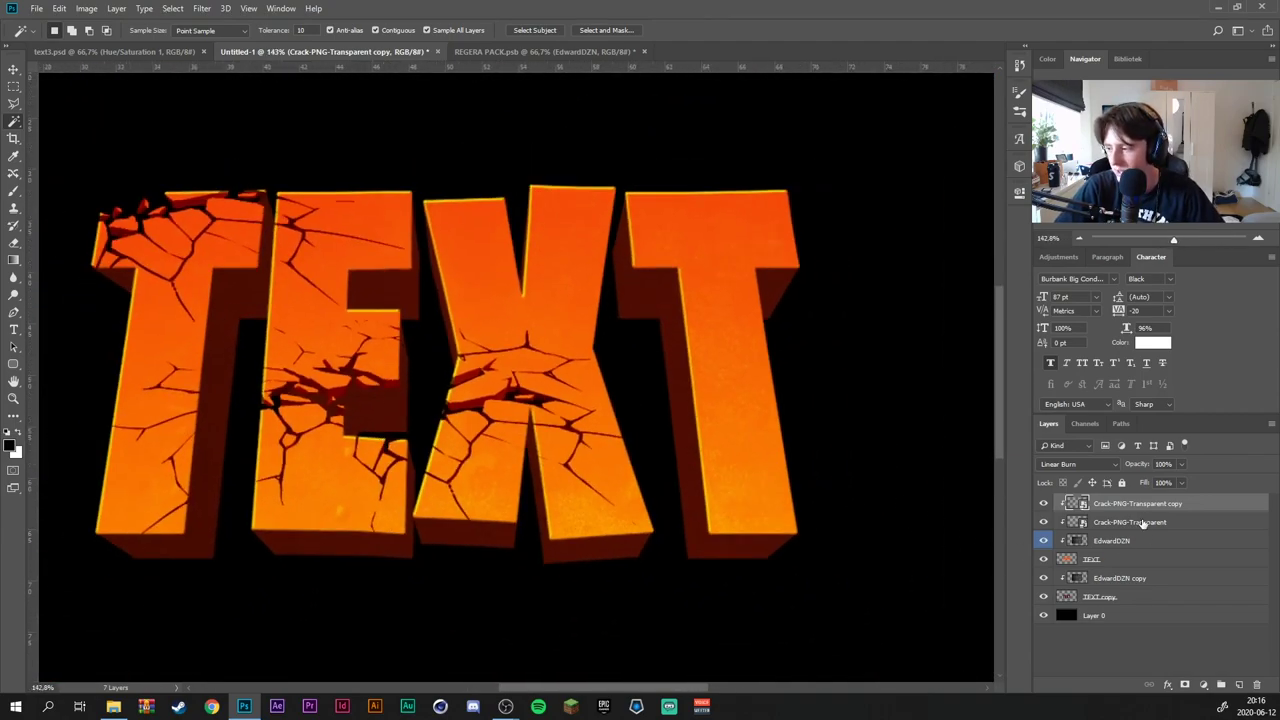
Shift the crack texture copy into a new position on the letters and rasterize it
key(v)
mouse_move(432, 412)
mouse_down()
mouse_move(520, 432)
mouse_move(540, 458)
mouse_up()
key(e)
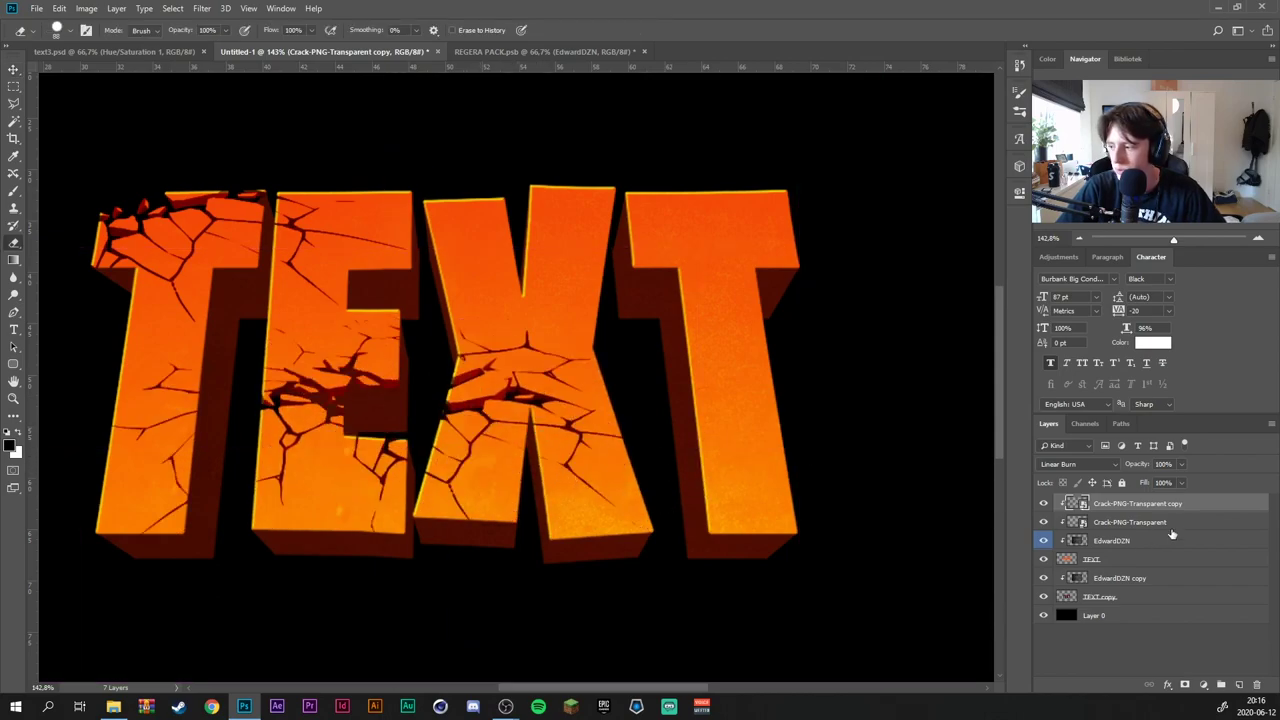
right_click(1170, 510)
click(1090, 363)
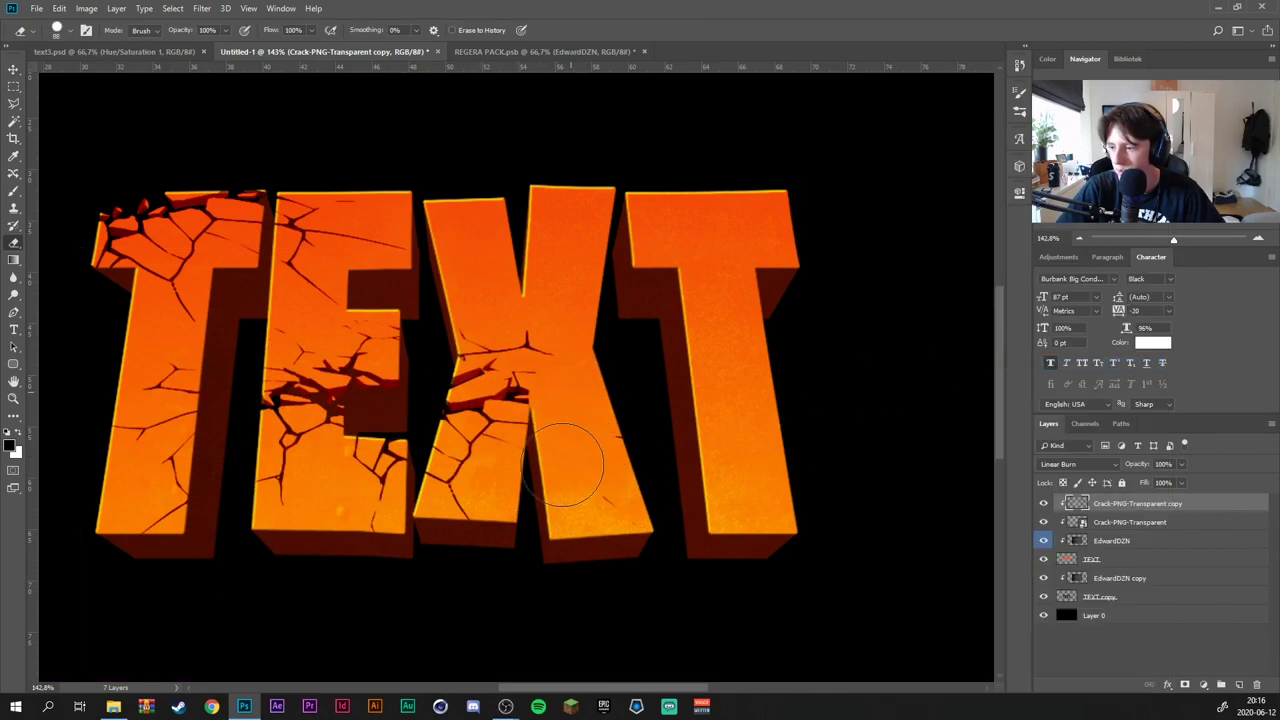
Erase the crack texture from the X and the final T
mouse_move(565, 465)
mouse_down()
mouse_move(586, 486)
mouse_move(457, 509)
mouse_move(503, 357)
mouse_move(571, 323)
mouse_up()
drag(186, 534, 150, 355)
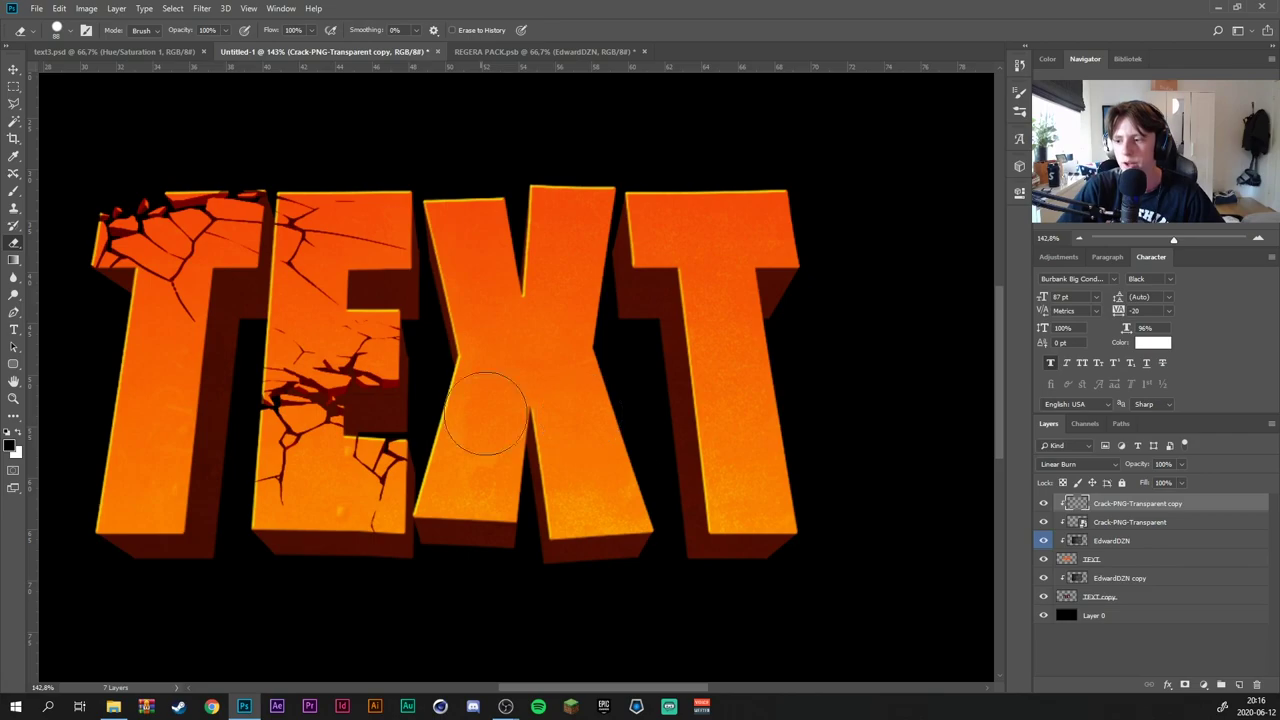
scroll(475, 520, down, 3)
scroll(610, 375, up, 2)
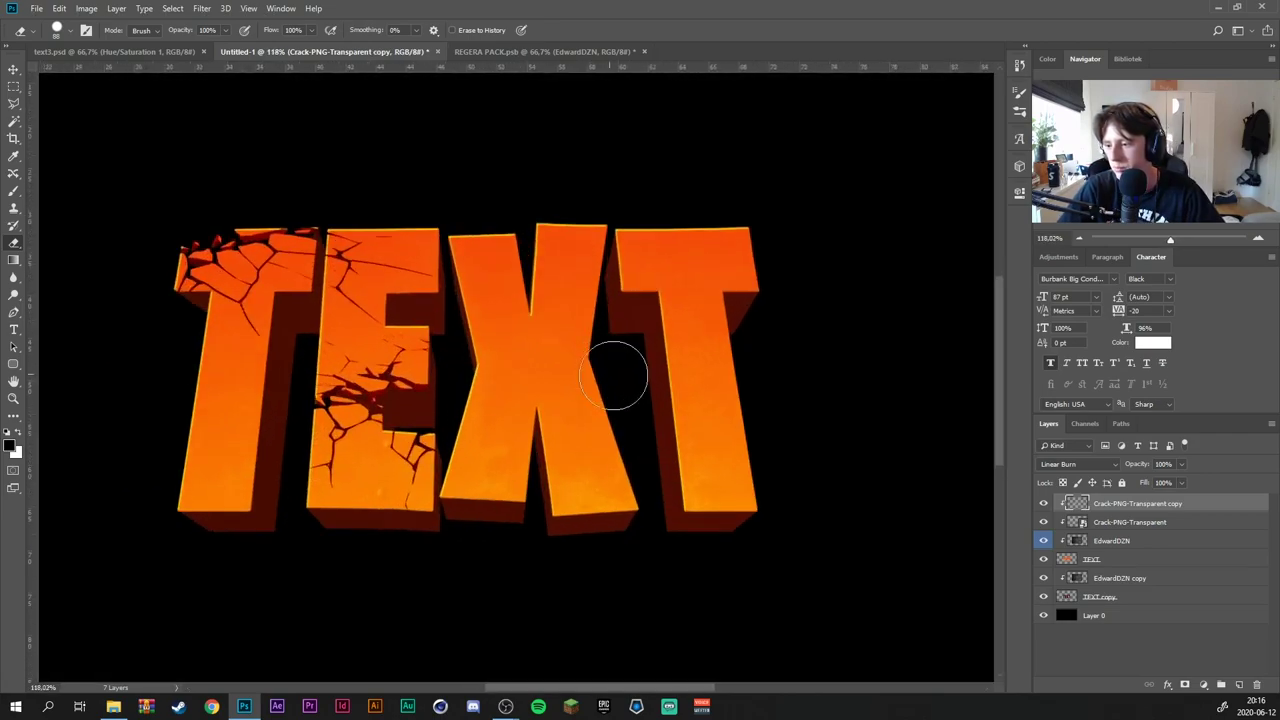
Duplicate the Crack-PNG-Transparent layer and clip the new copy to the letters
click(1115, 526)
key(ctrl+j)
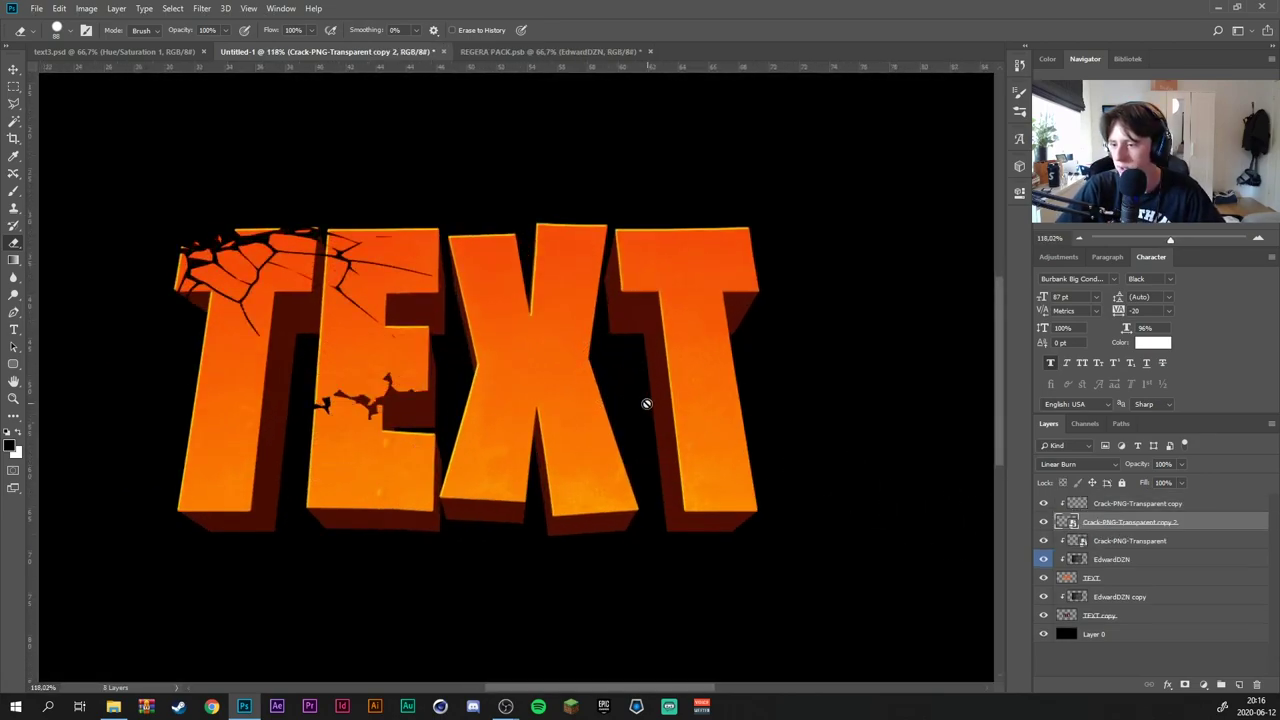
right_click(1160, 525)
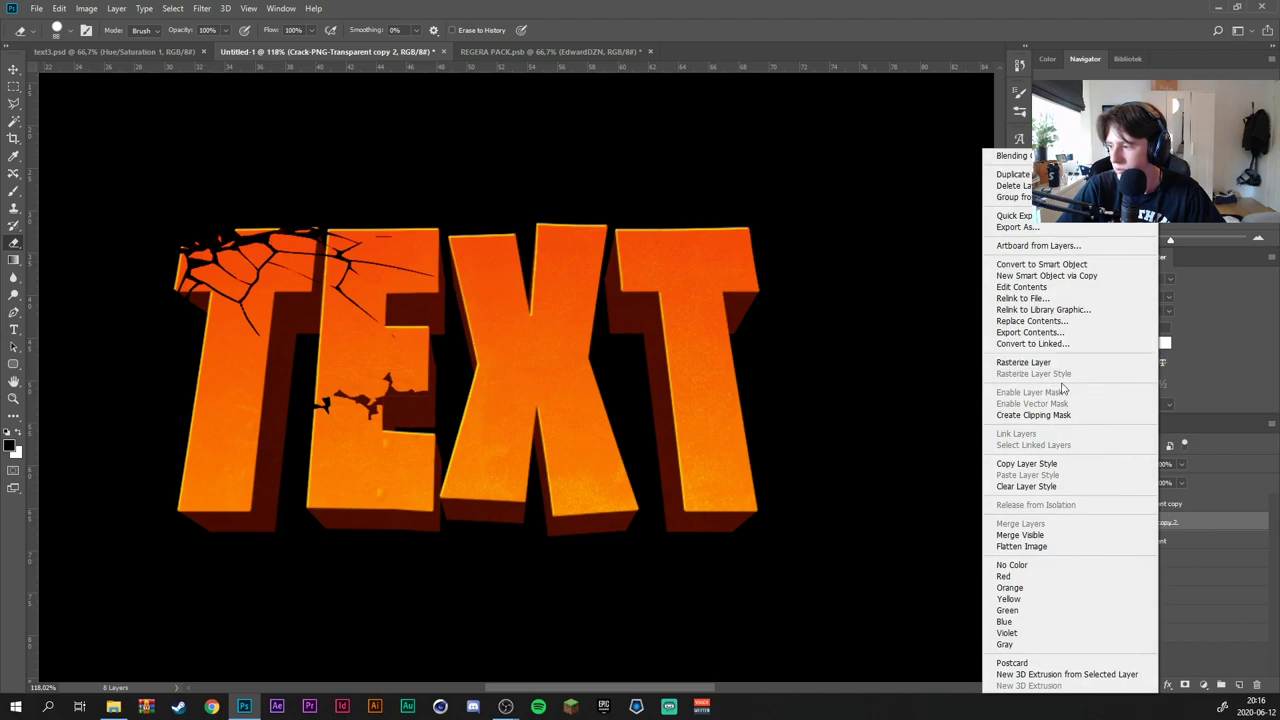
click(1062, 414)
Move the new crack copy so cracks run along the tops of the X and T
key(v)
mouse_move(686, 377)
mouse_down()
mouse_move(783, 397)
mouse_move(753, 285)
mouse_up()
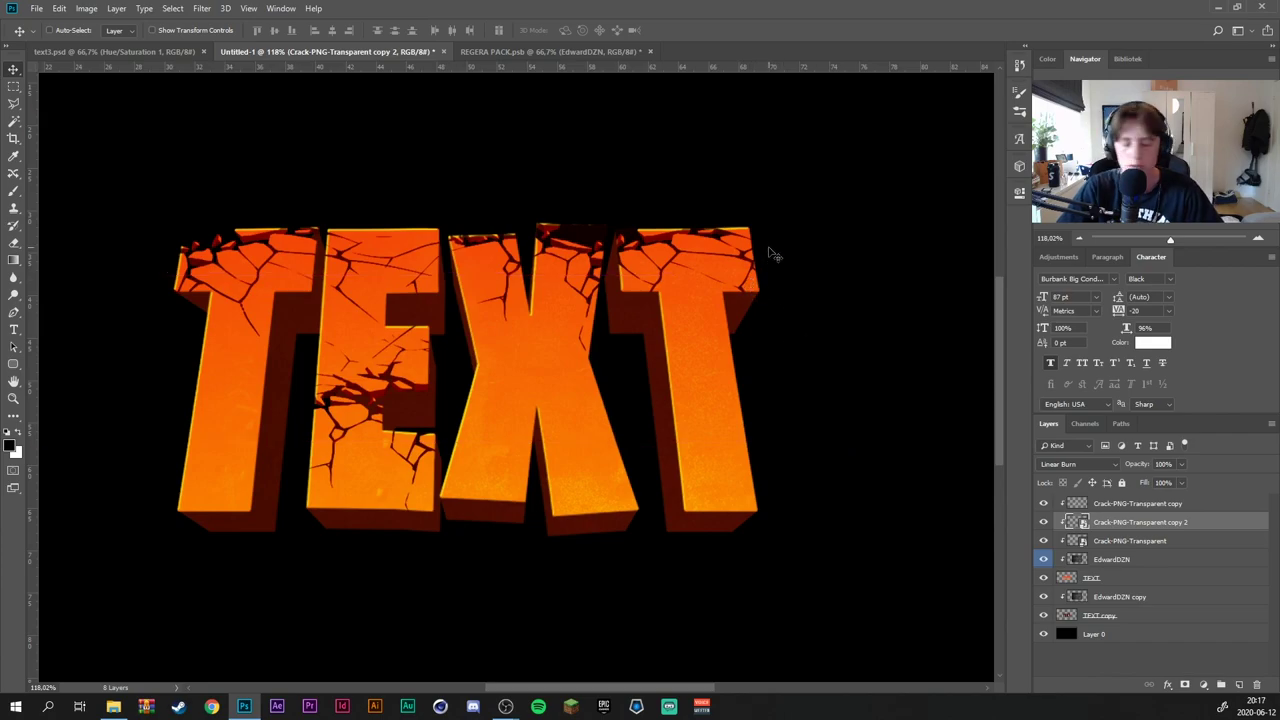
scroll(771, 254, up, 2)
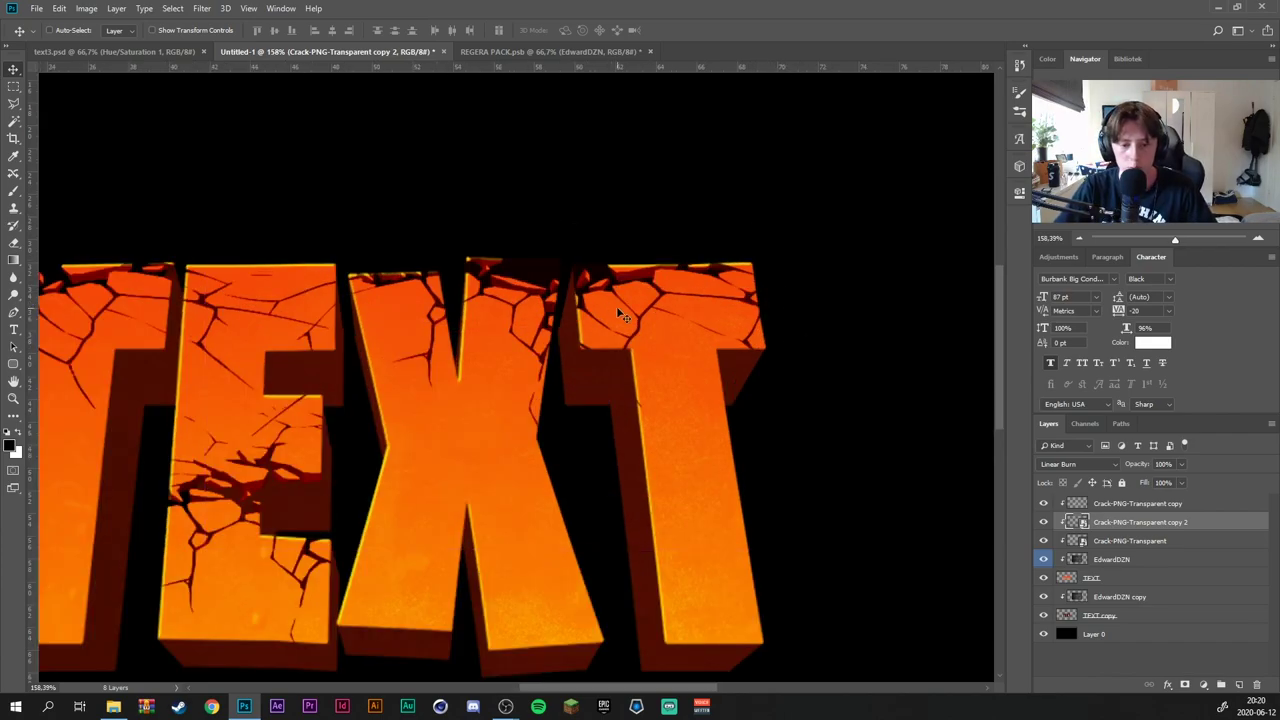
Magic Wand-select the orange letters, excluding the dark cracked areas atop the X and T
scroll(630, 335, up, 2)
scroll(473, 237, up, 2)
key(w)
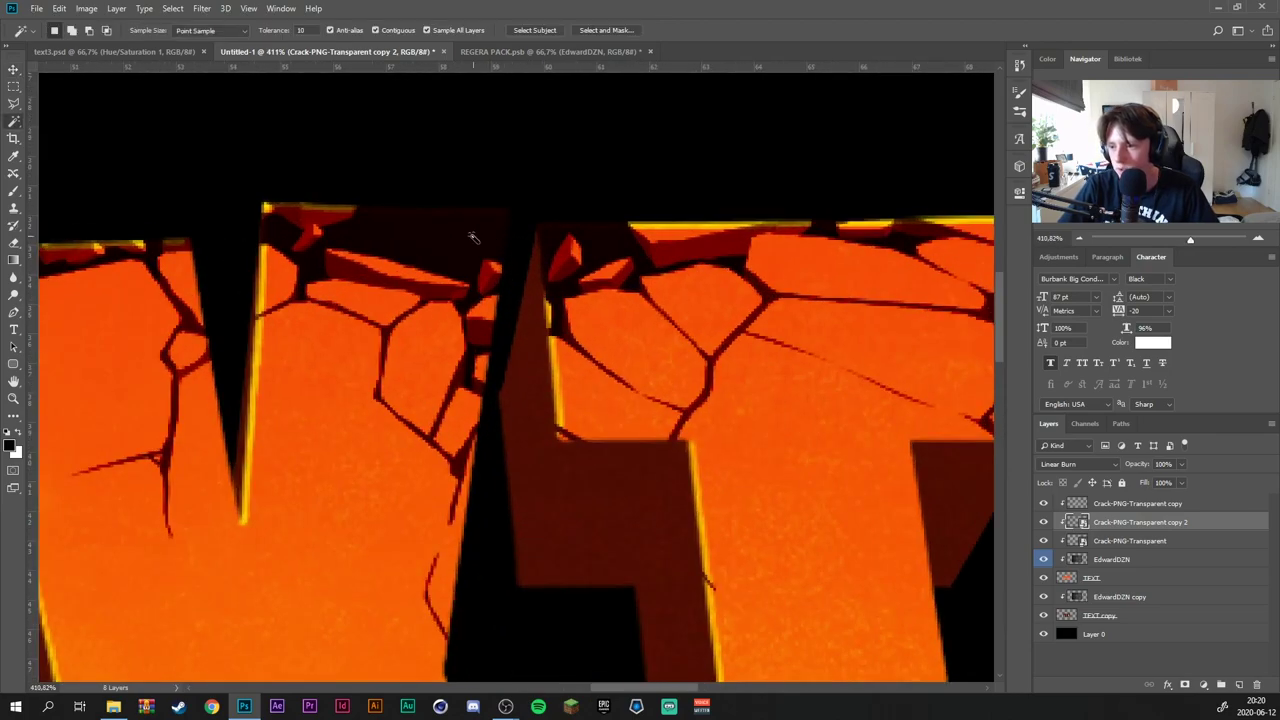
click(511, 239)
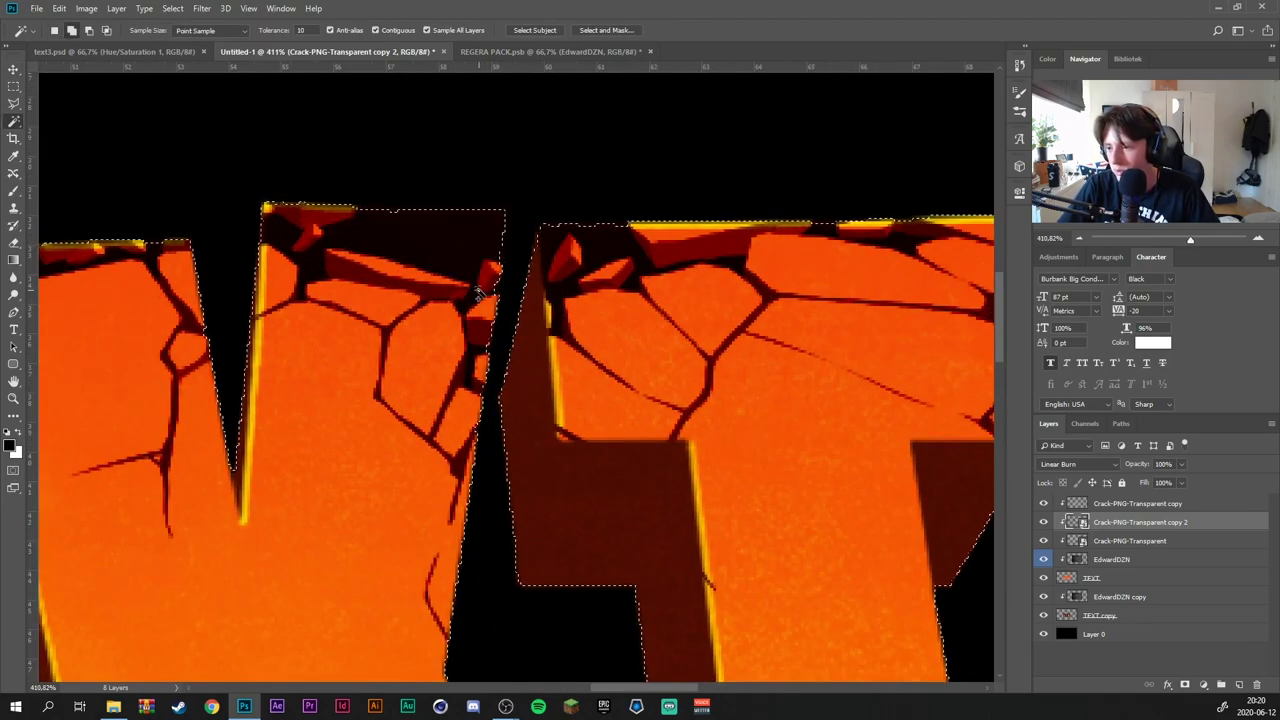
alt+click(280, 228)
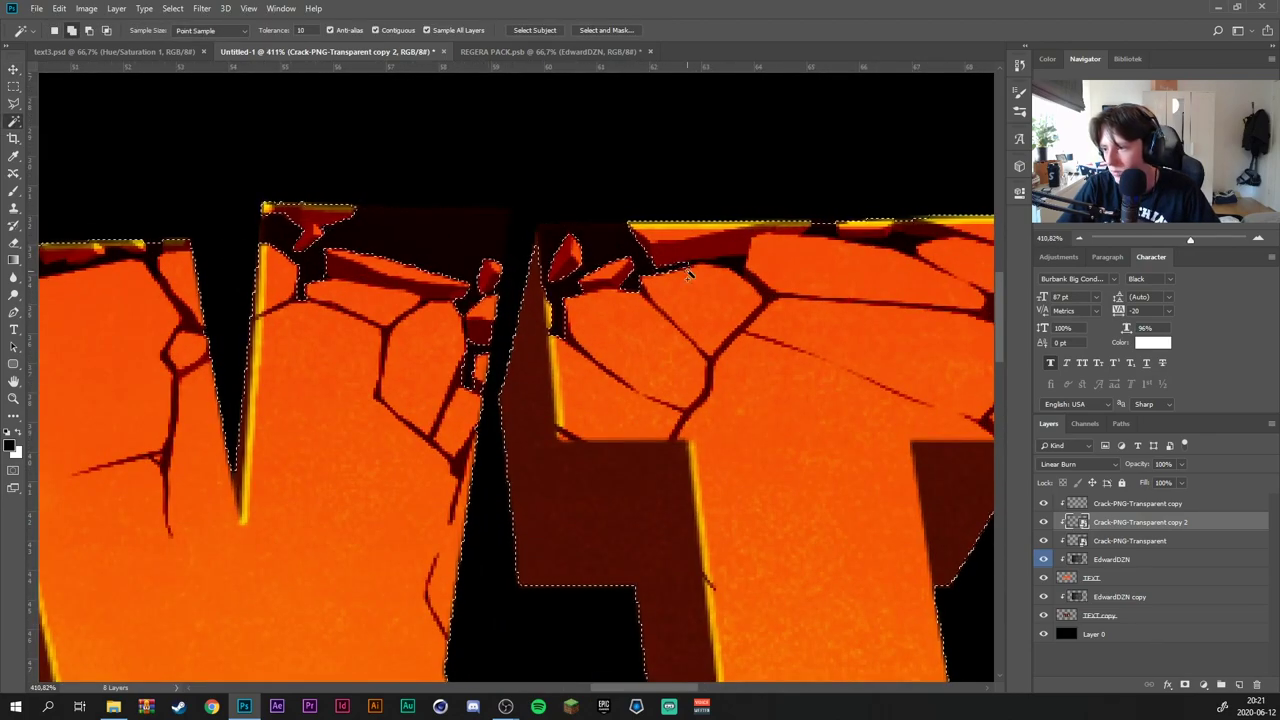
alt+click(850, 247)
Delete the broken-off top chunks from the TEXT layer
scroll(153, 266, down, 5)
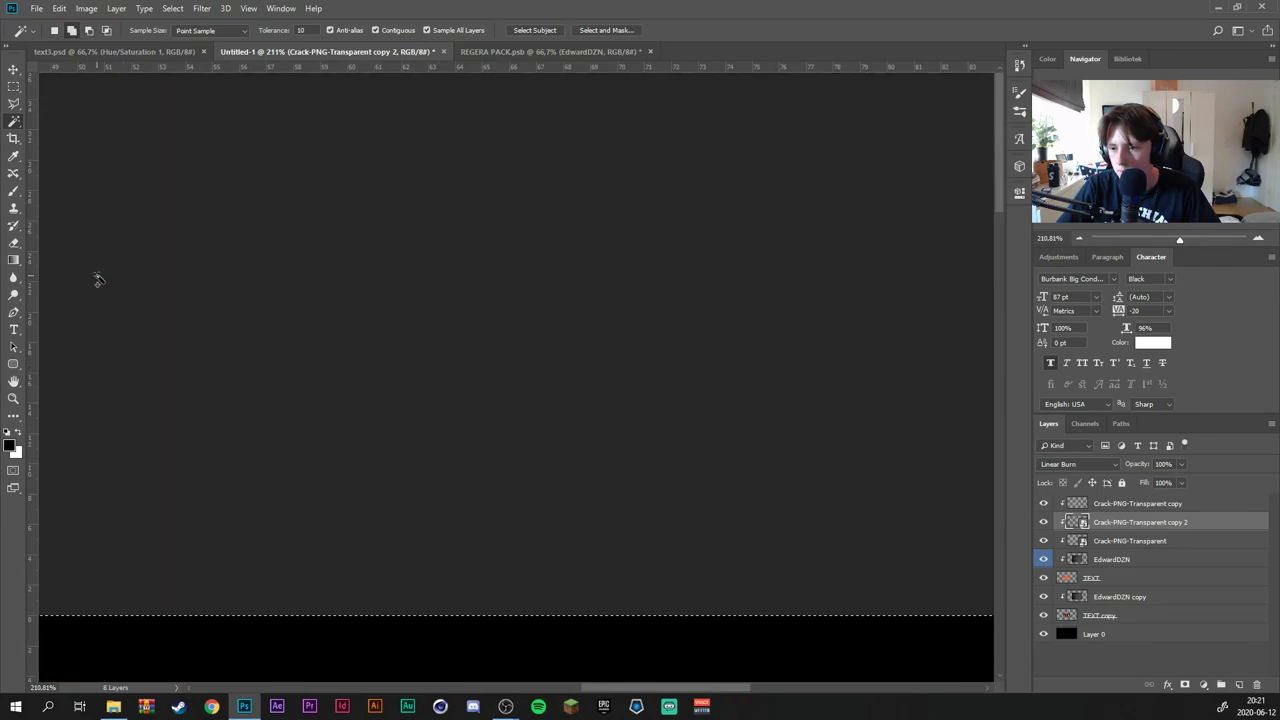
scroll(125, 222, up, 5)
scroll(125, 222, down, 1)
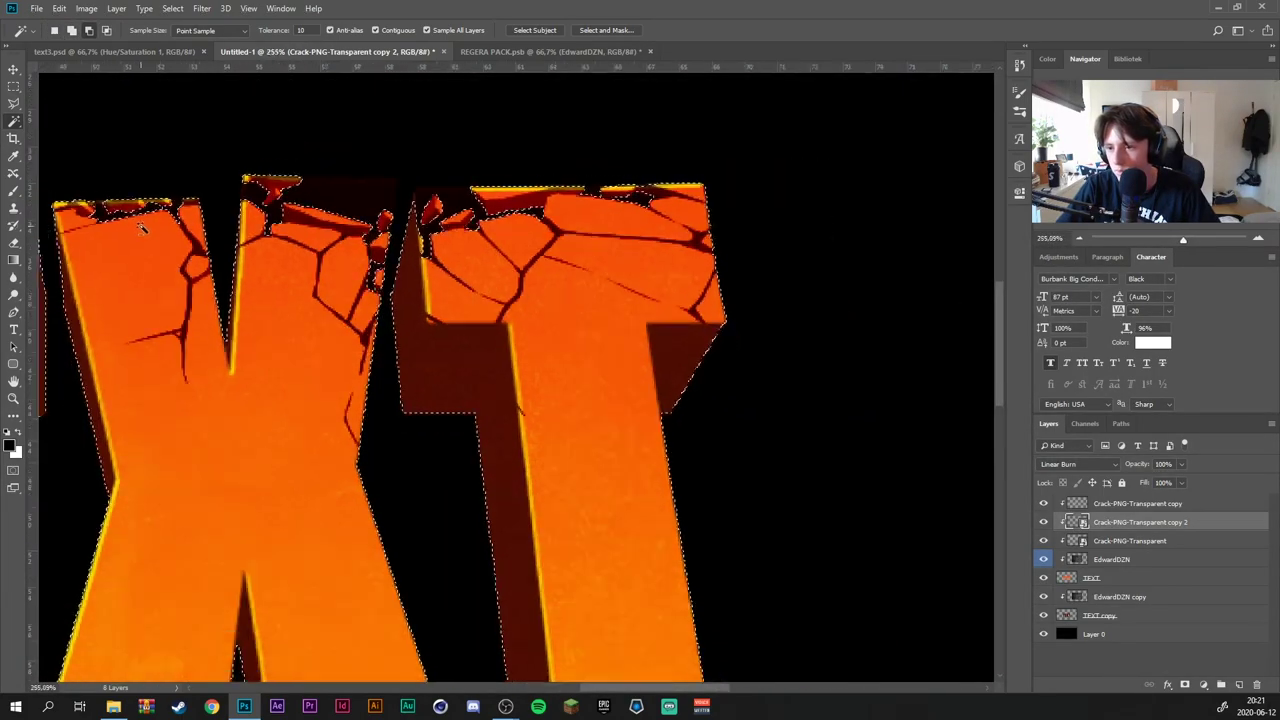
scroll(125, 222, down, 1)
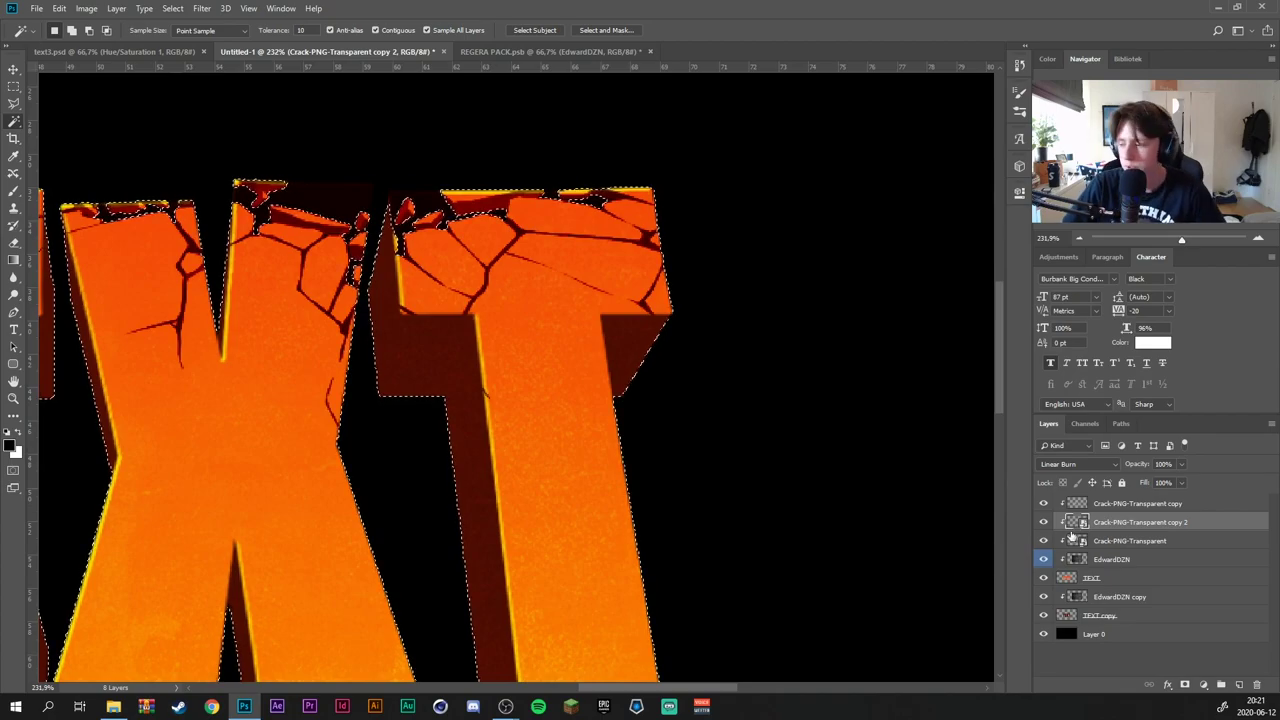
click(1078, 580)
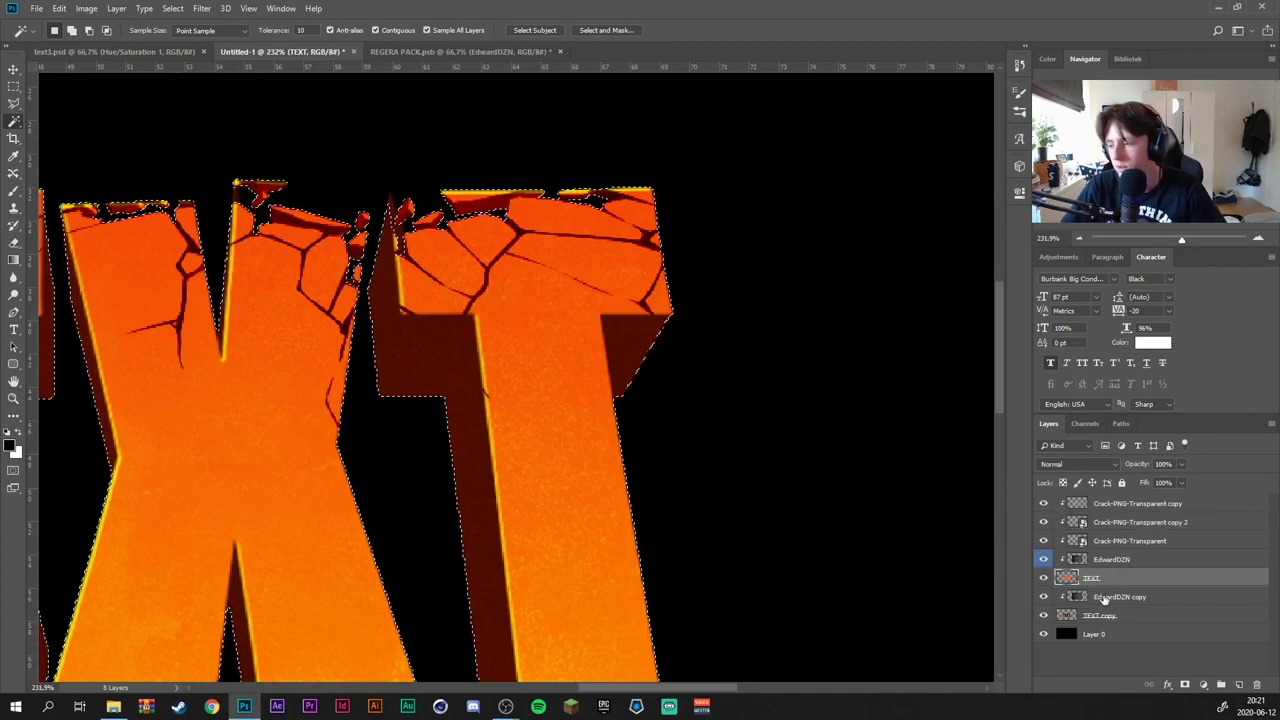
key(ctrl+d)
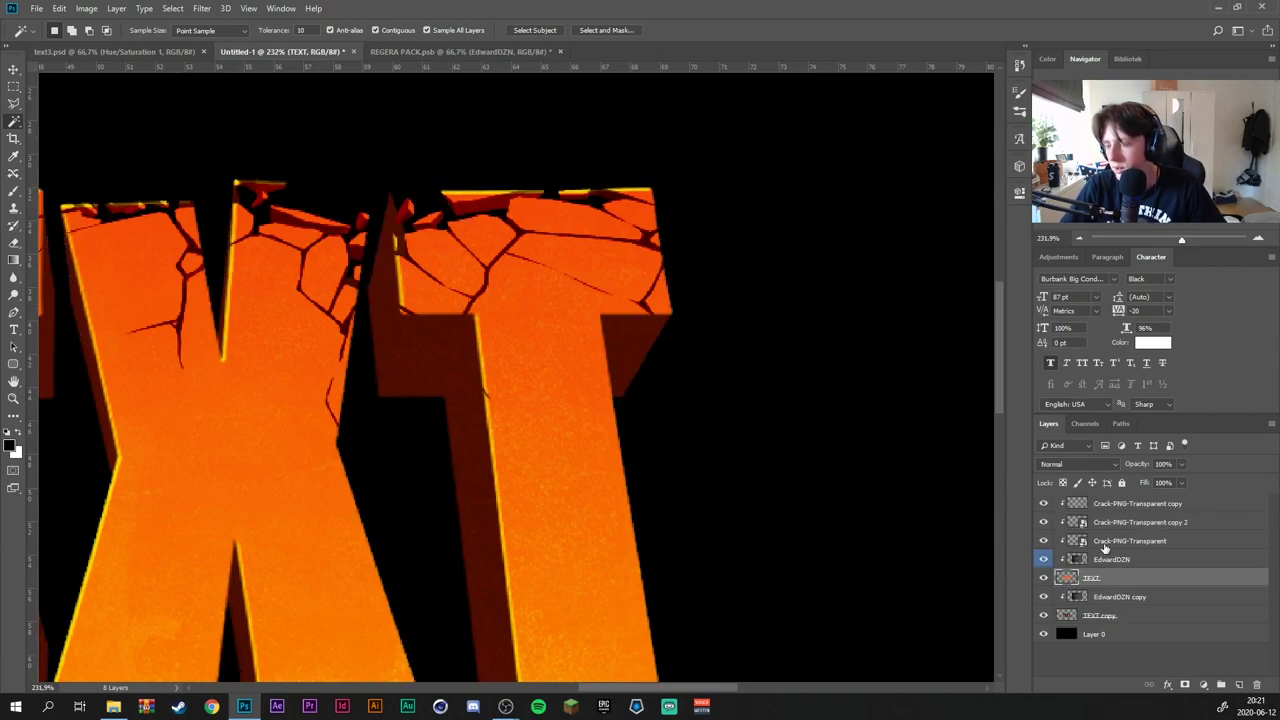
scroll(440, 270, up, 2)
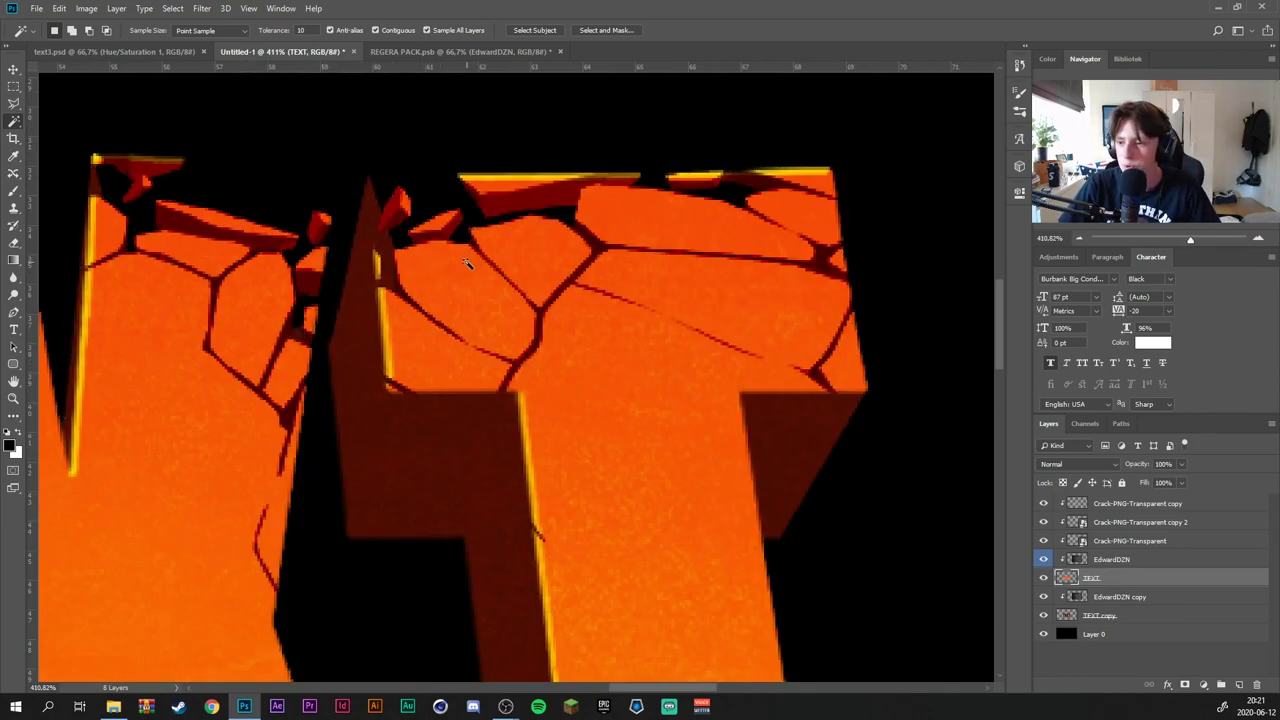
Remove the same chunks from the TEXT copy extrusion layer, then deselect
ctrl+click(1074, 615)
click(1100, 615)
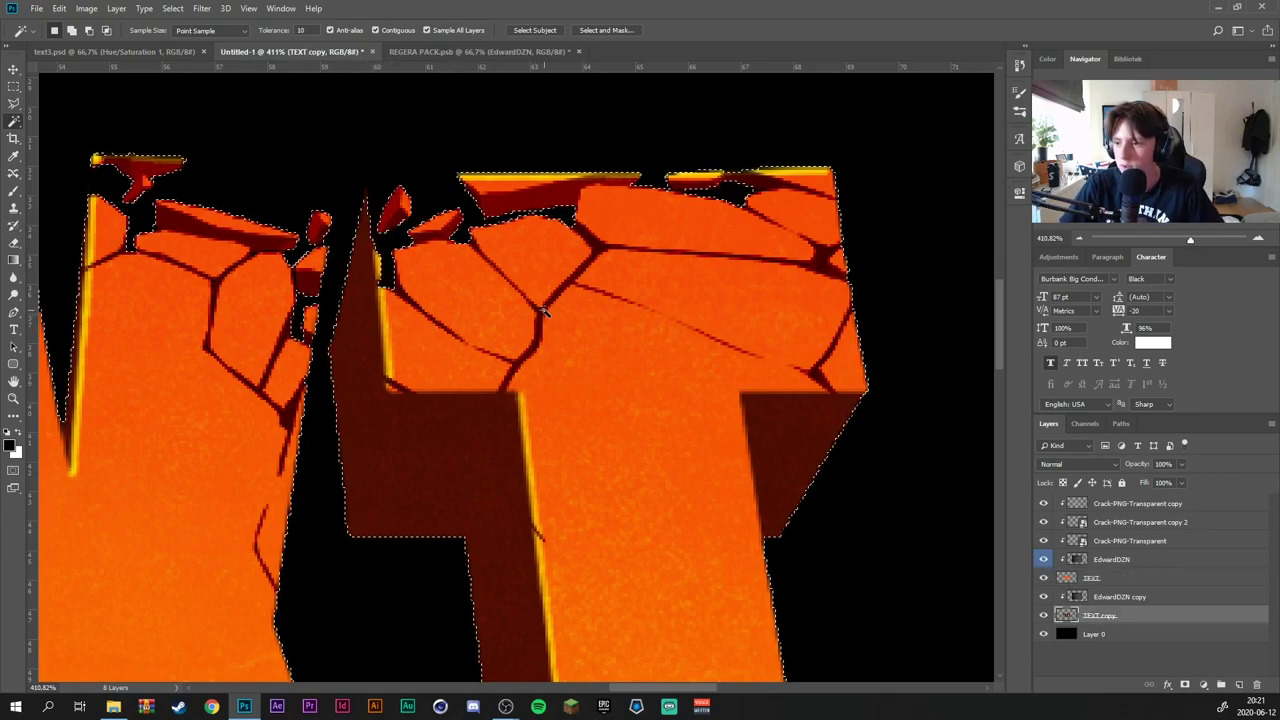
key(ctrl+d)
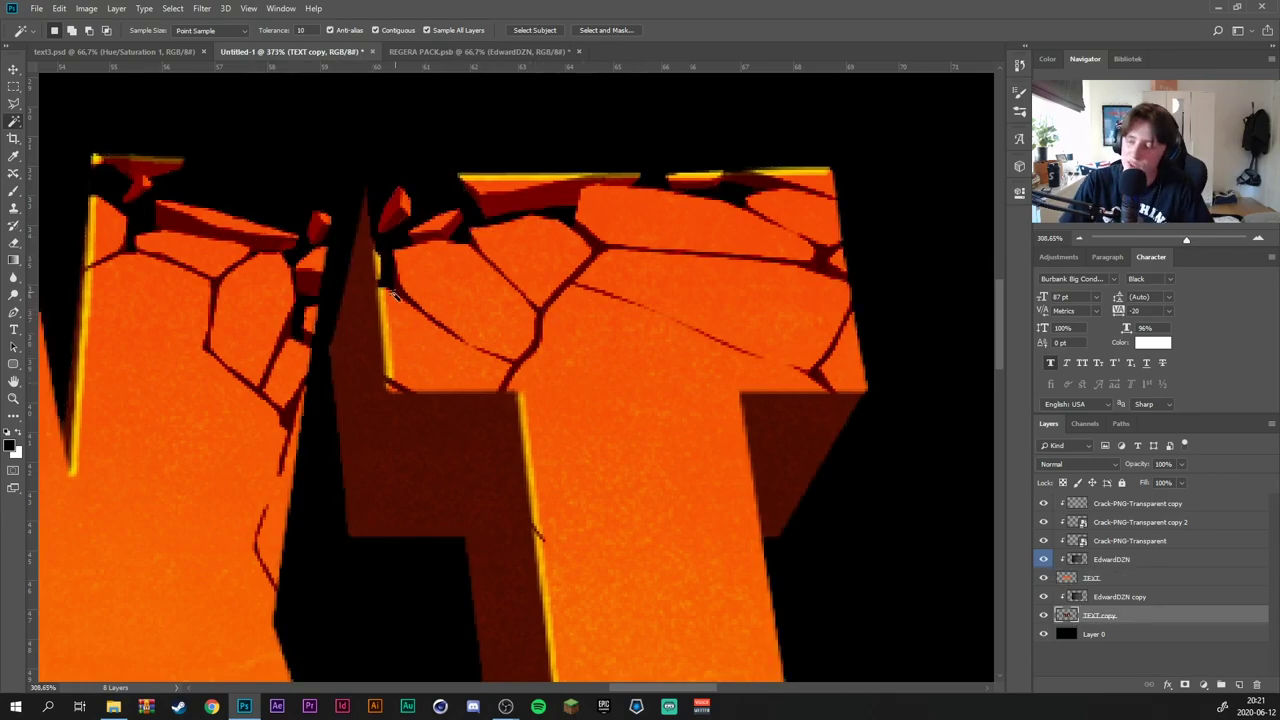
scroll(388, 197, down, 2)
scroll(388, 197, up, 2)
scroll(384, 312, up, 2)
scroll(384, 311, down, 3)
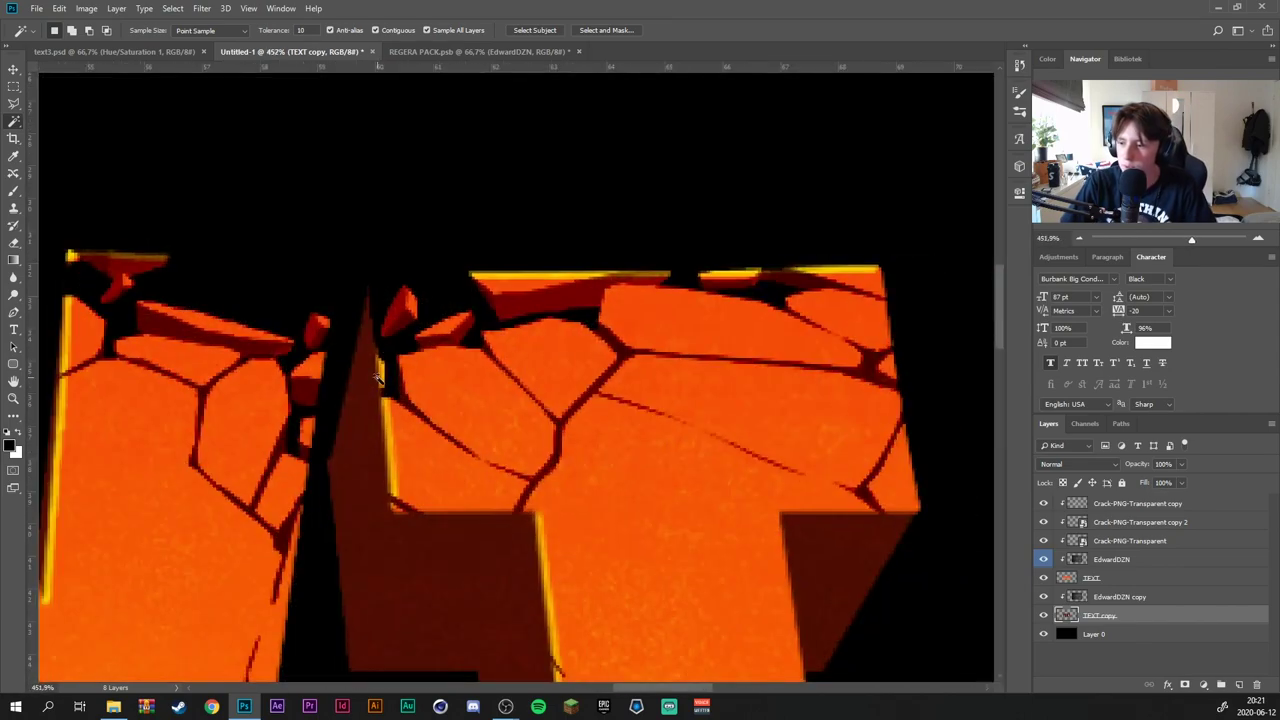
scroll(378, 374, down, 2)
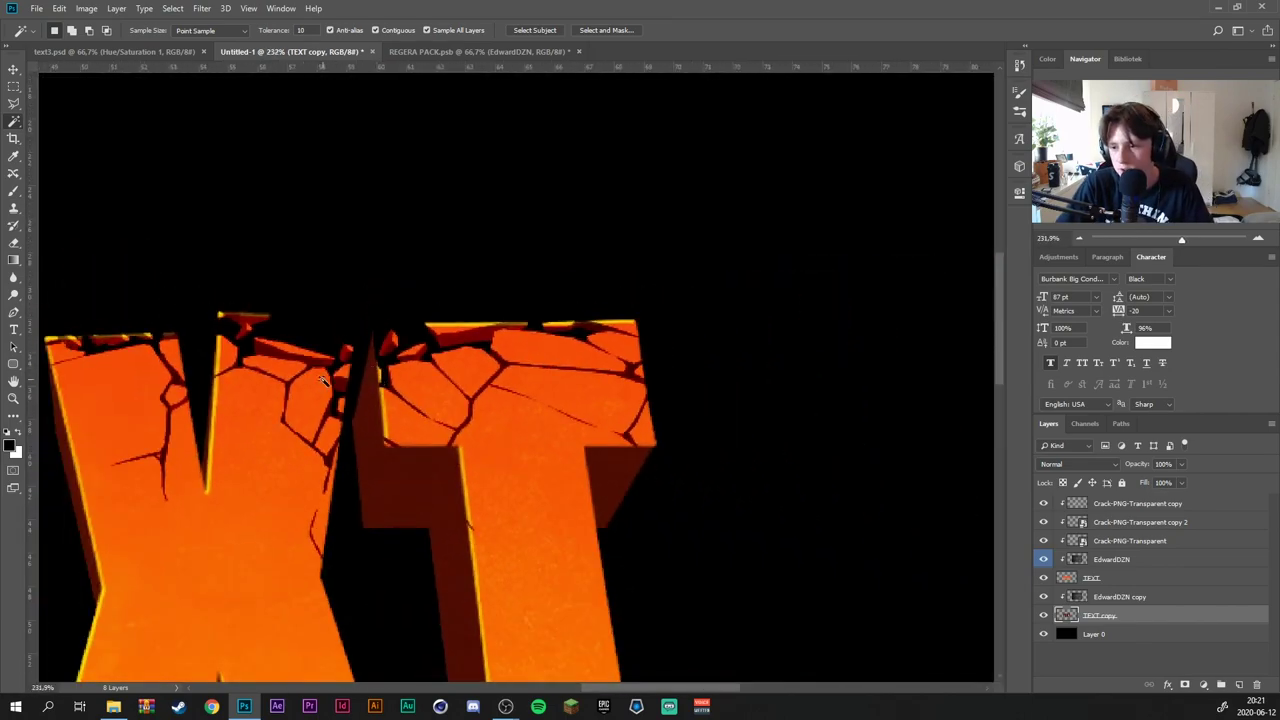
Rasterize the Crack-PNG-Transparent copy 2 layer and switch to the Eraser
scroll(323, 378, down, 2)
scroll(290, 380, down, 2)
scroll(232, 381, down, 2)
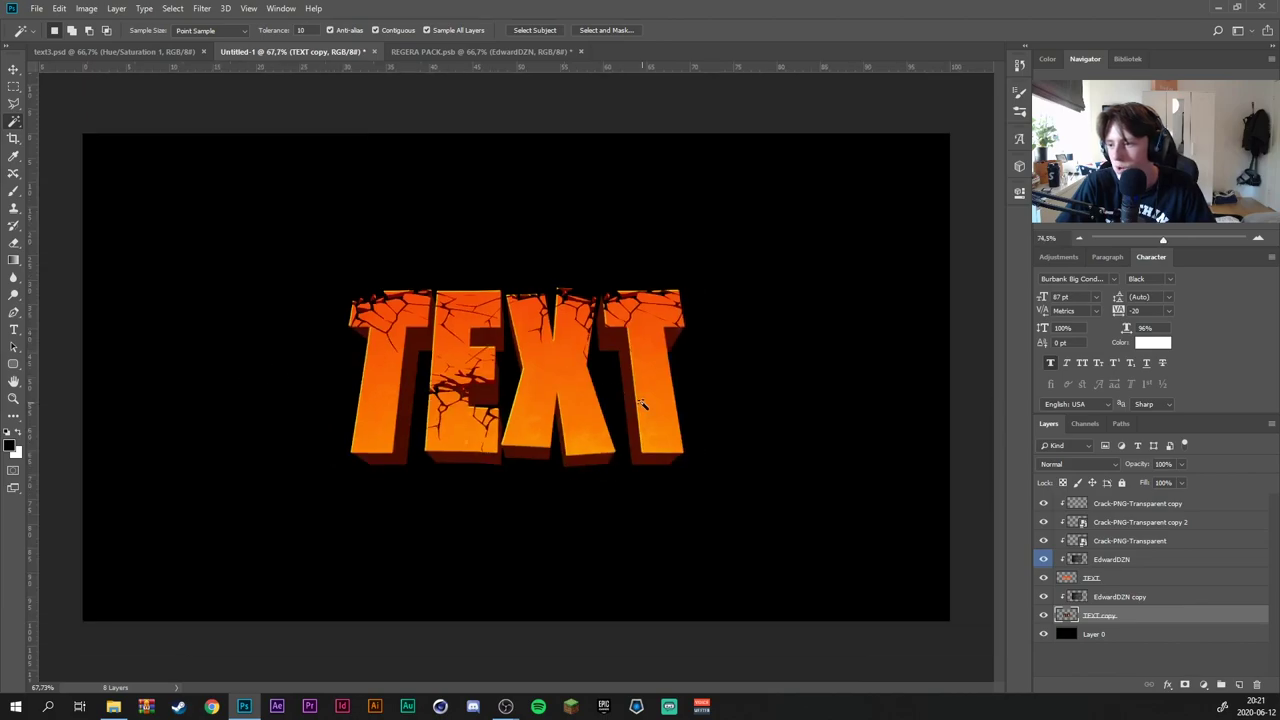
scroll(641, 403, up, 2)
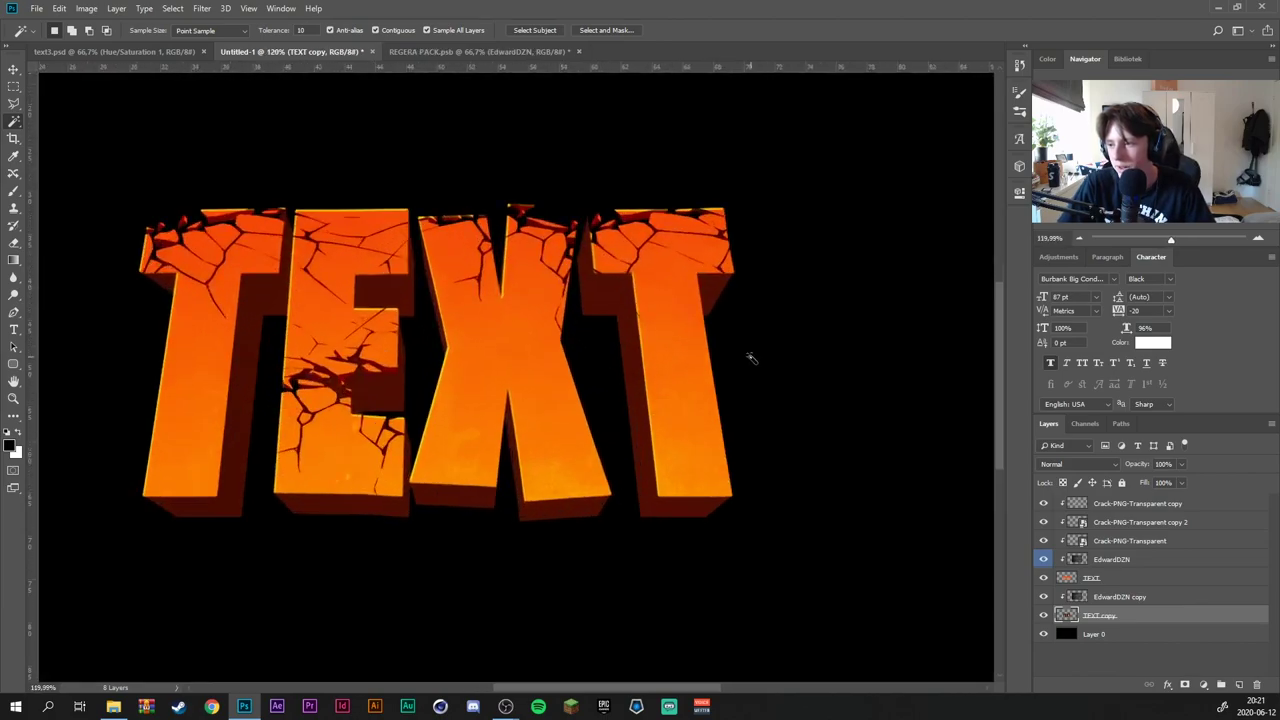
click(1070, 524)
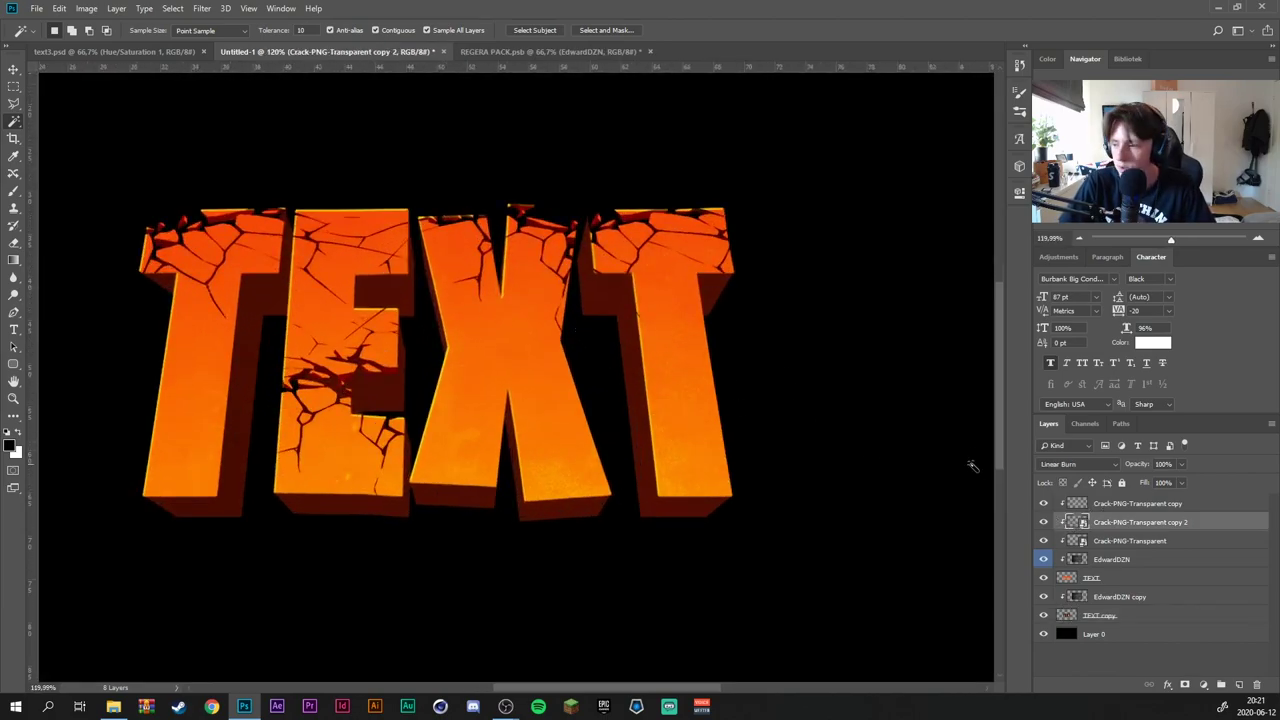
right_click(1131, 527)
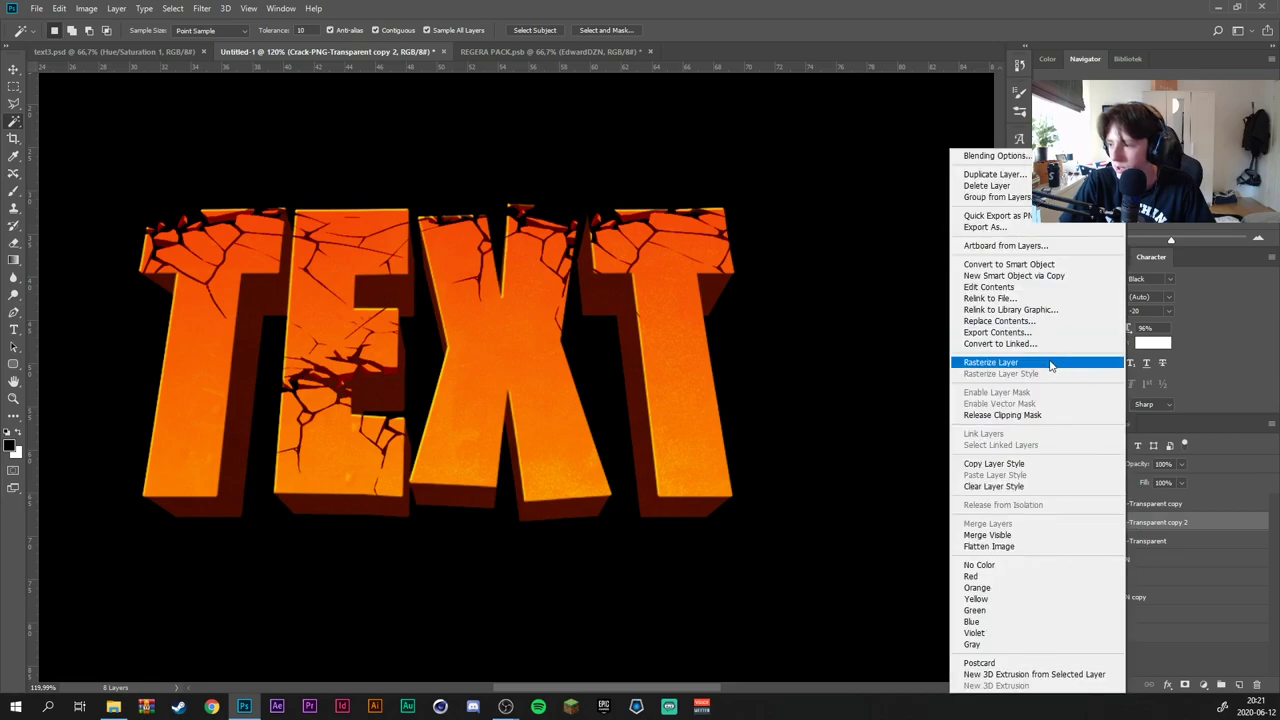
click(975, 363)
key(e)
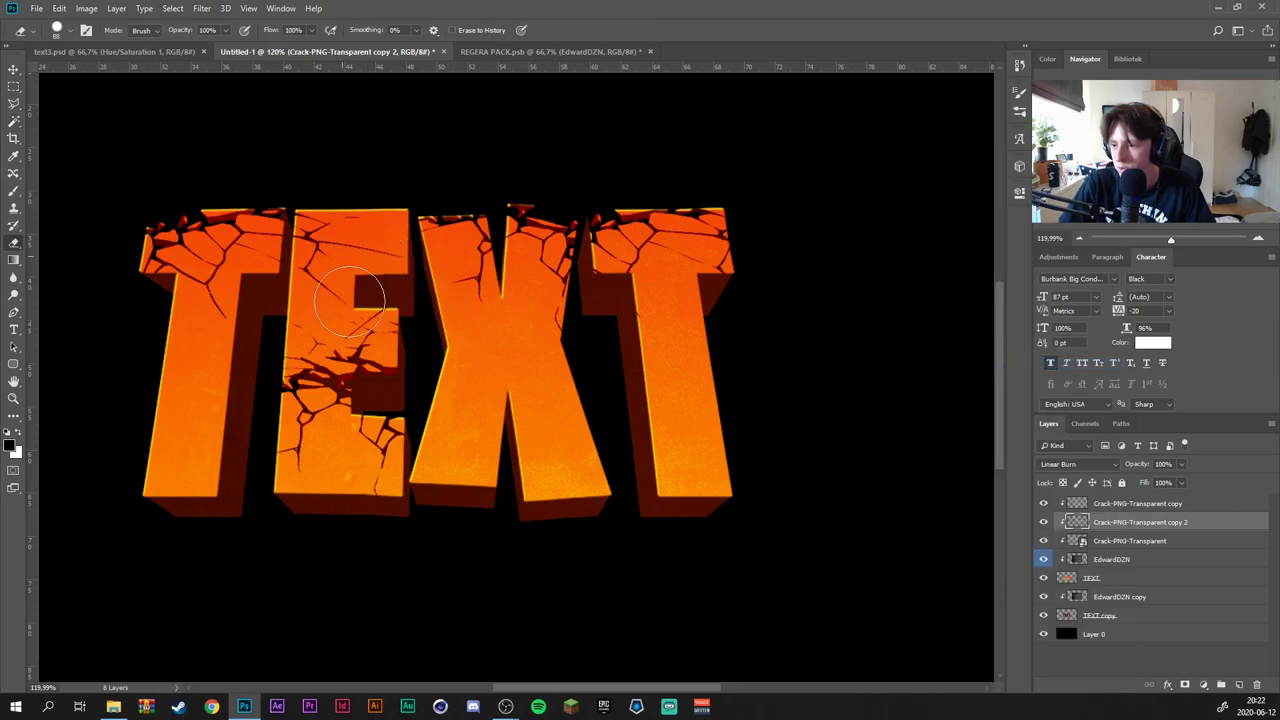